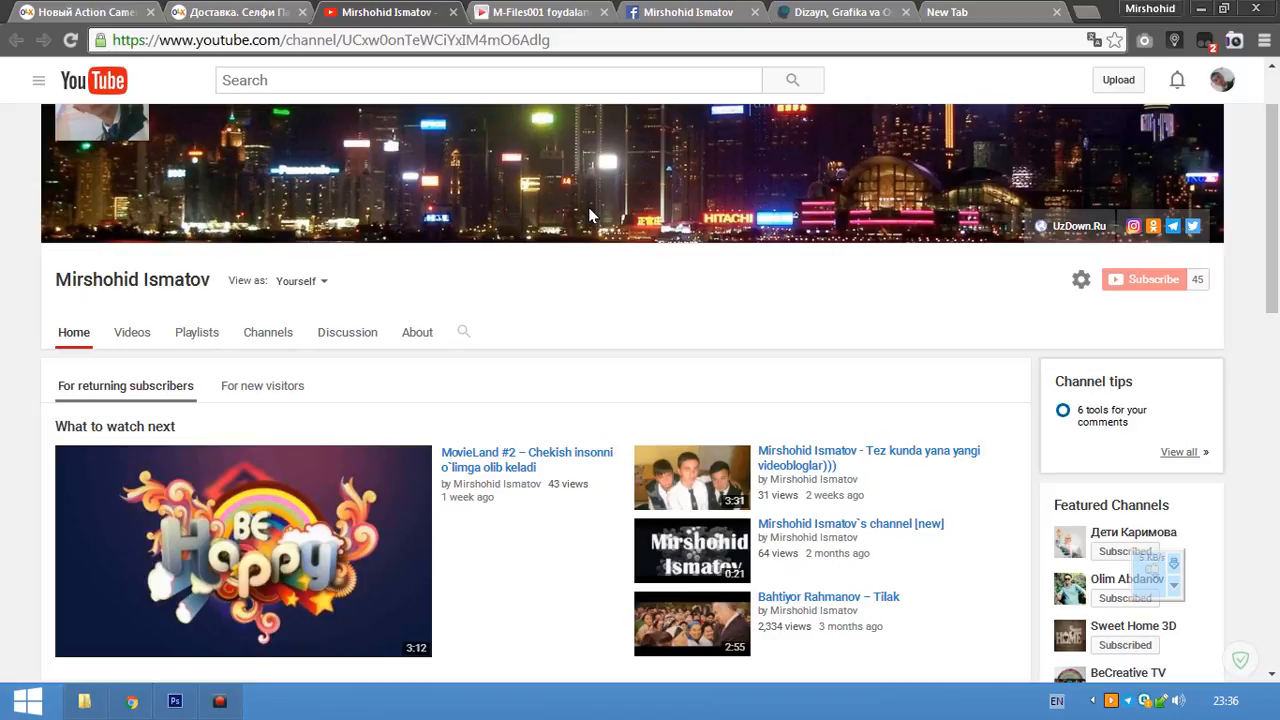
- Look over the open texnoman.uz design blog and the YouTube, Mover and Facebook profile pages in the browser
left_click(788, 9)
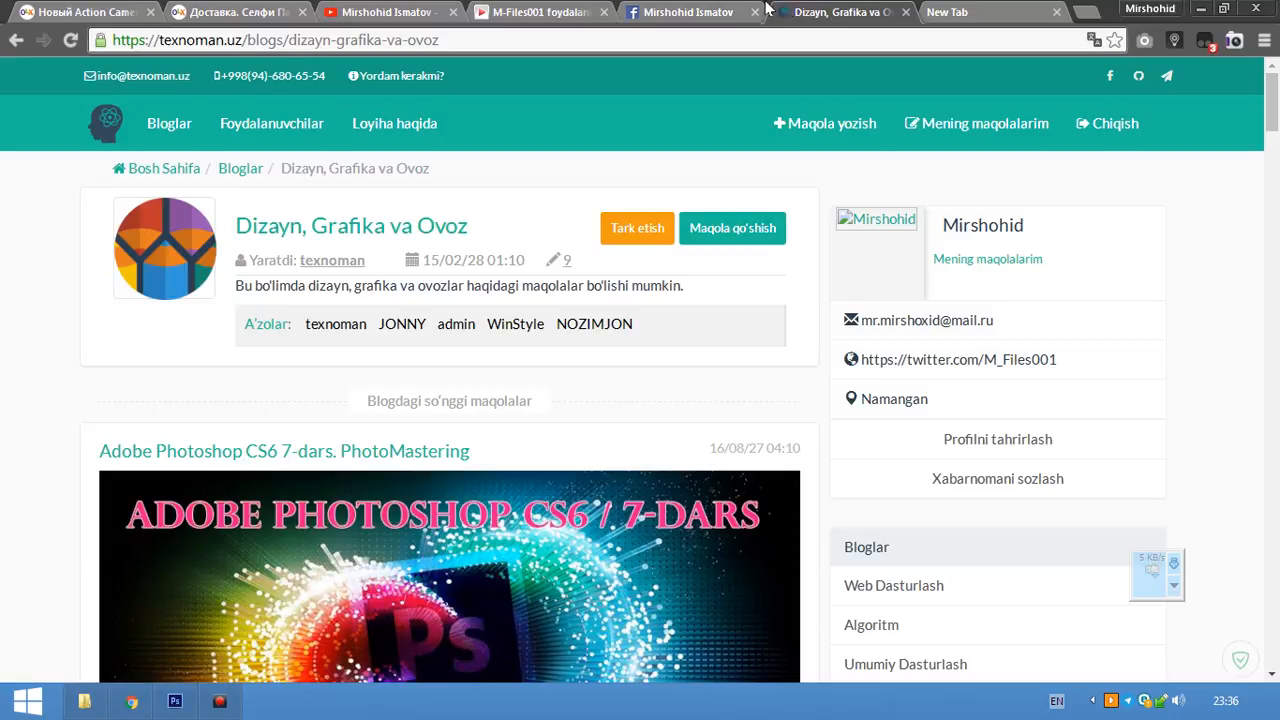
left_click(410, 11)
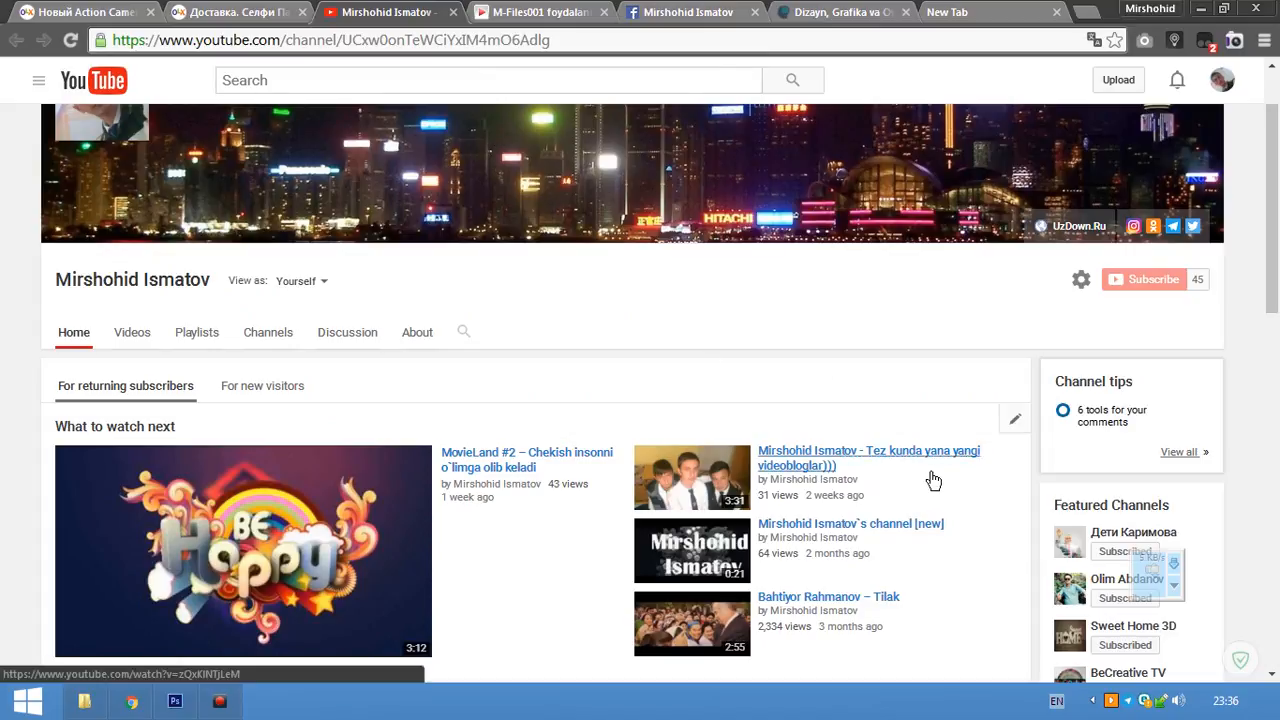
scroll(866, 481, "down", 1)
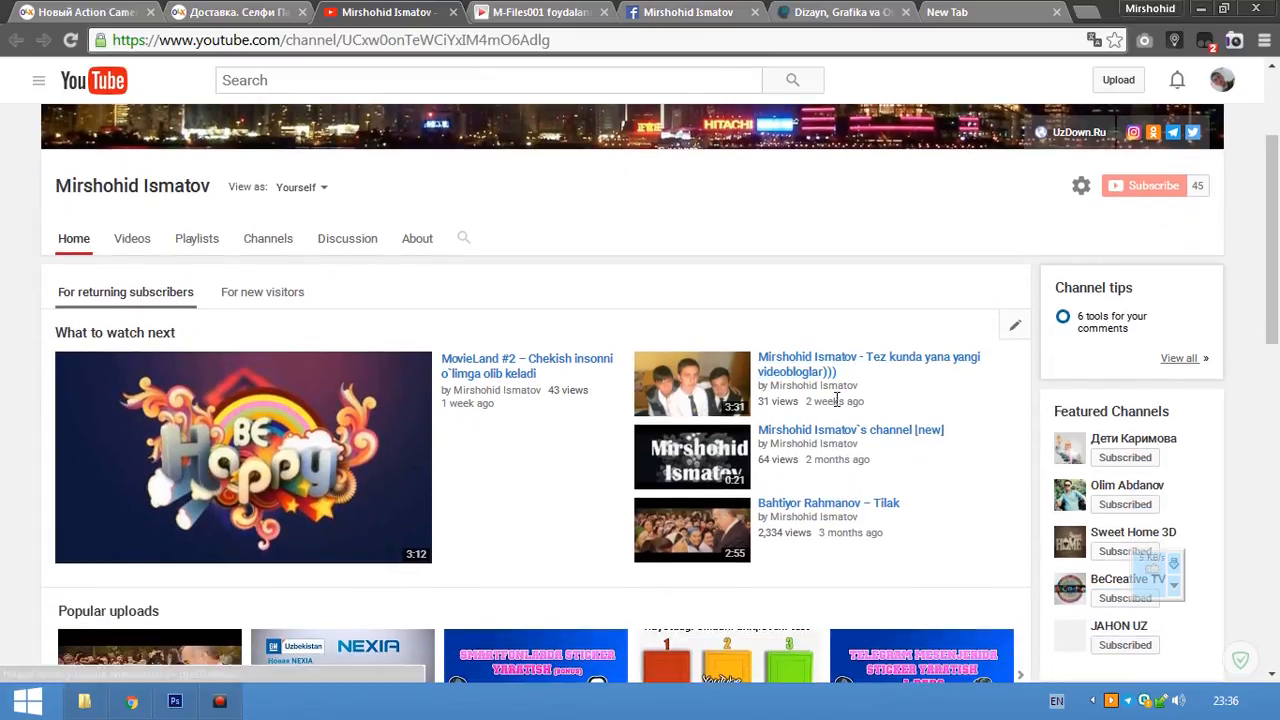
left_click(831, 389)
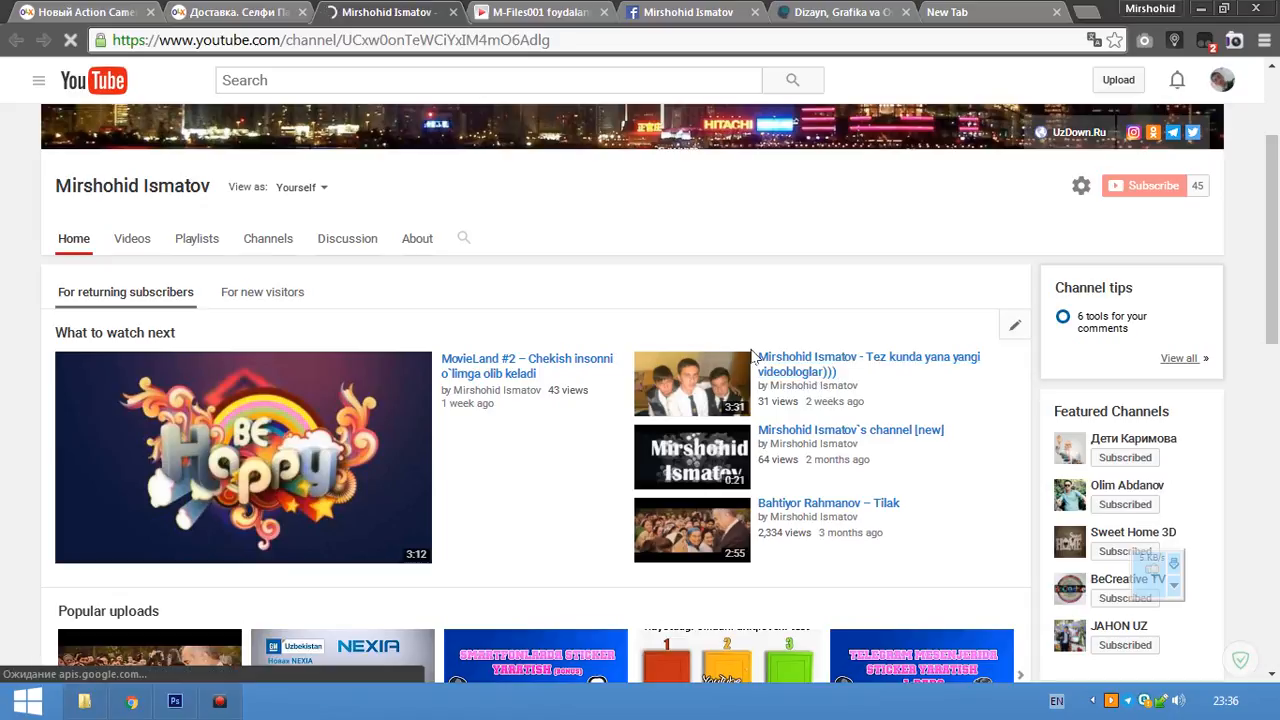
left_click(540, 10)
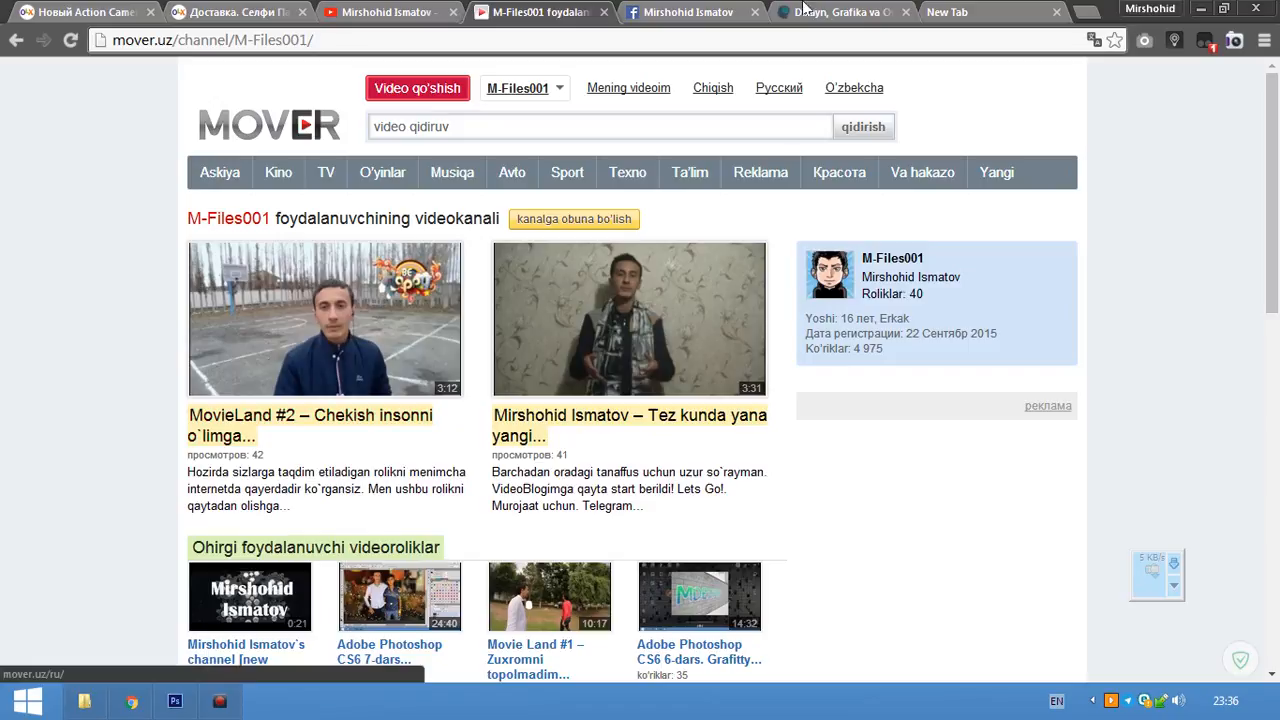
left_click(744, 8)
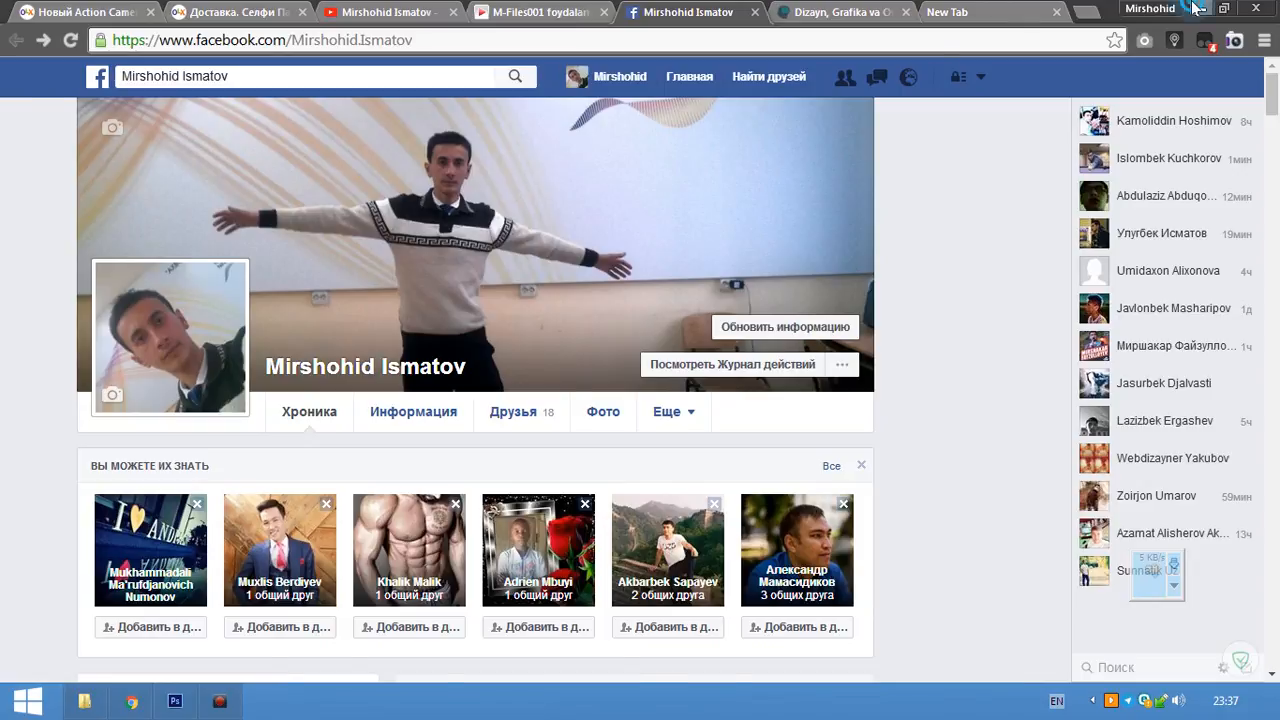
- Switch to Telegram, show the Stickers bot chat and make the window narrower
left_click(1194, 8)
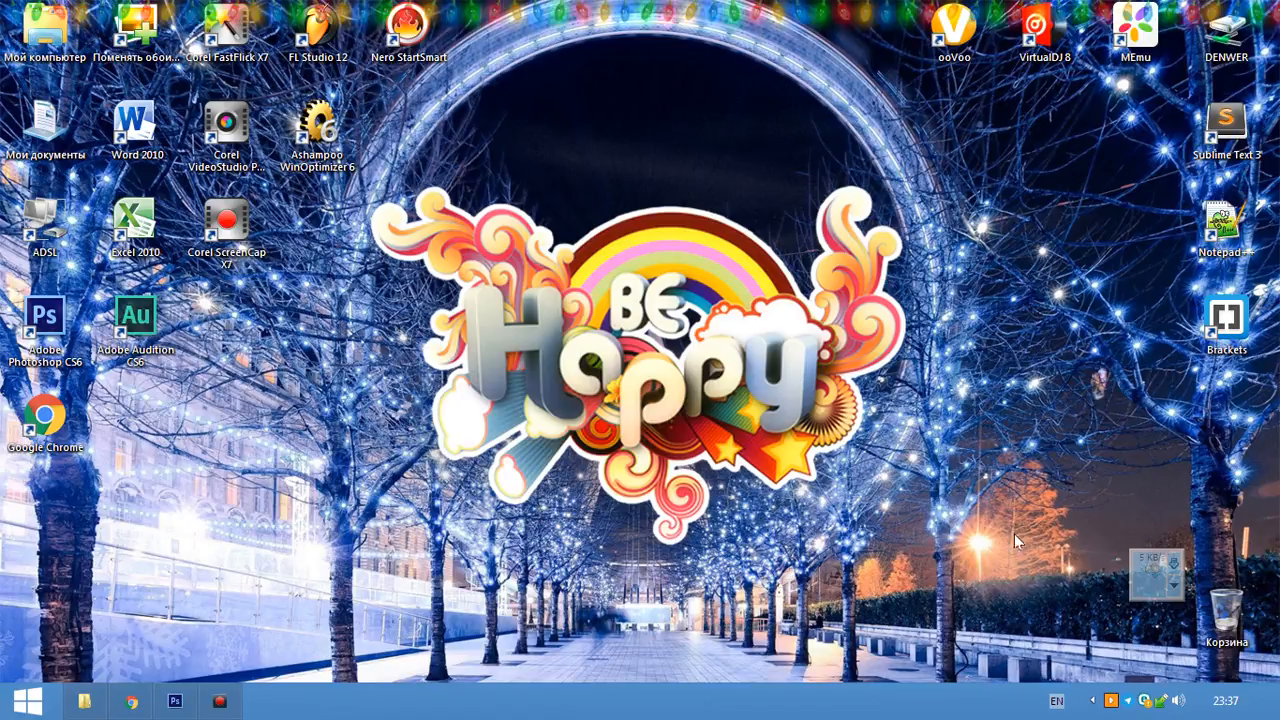
left_click(1128, 700)
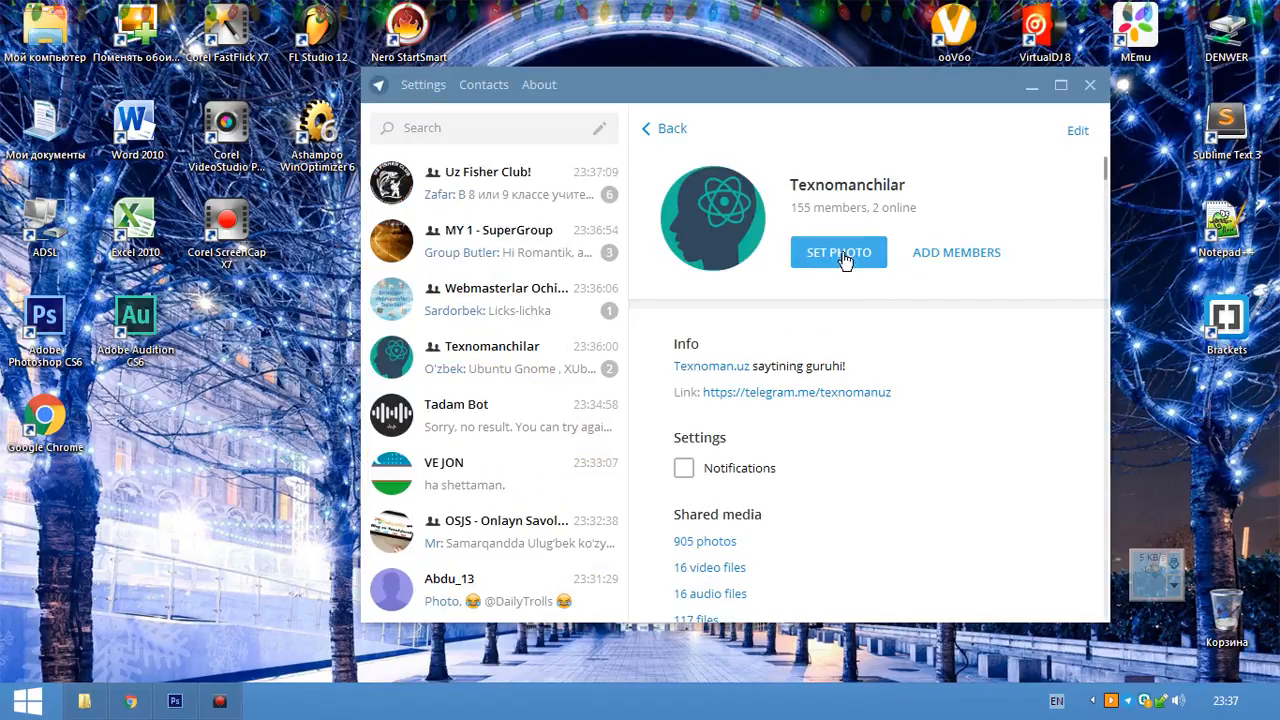
left_click(731, 150)
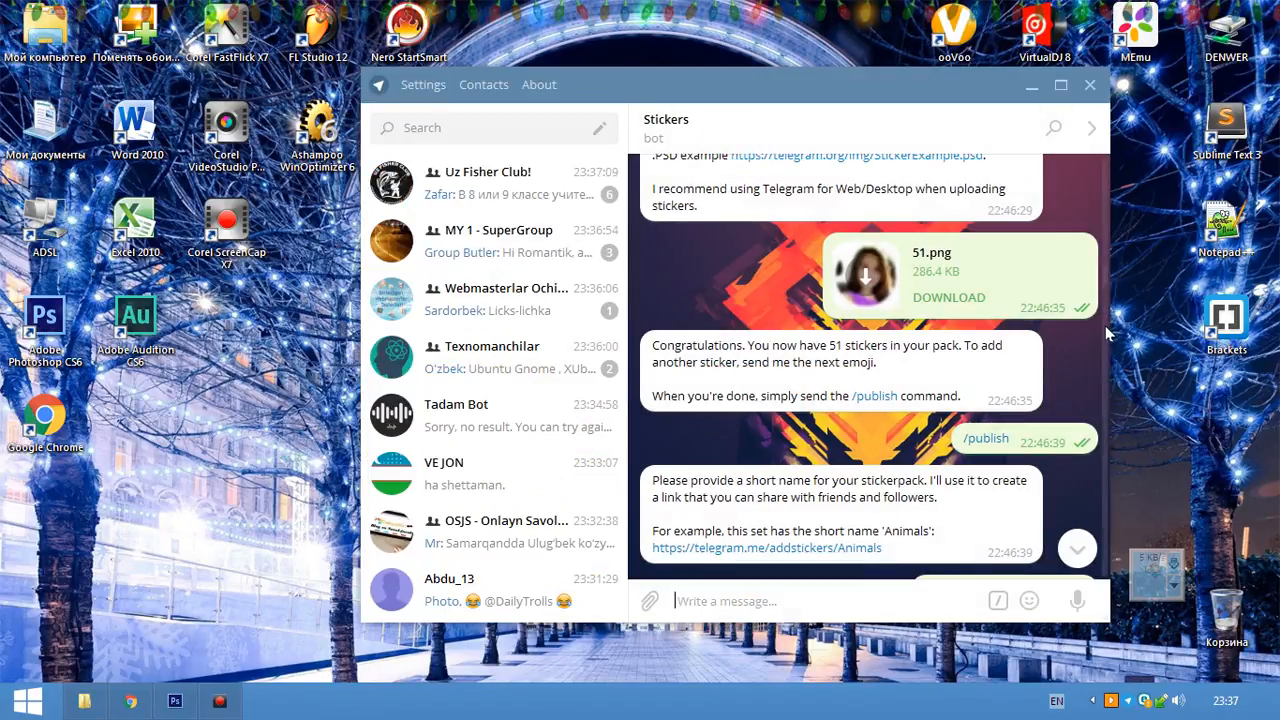
left_click_drag(1108, 331, 914, 329)
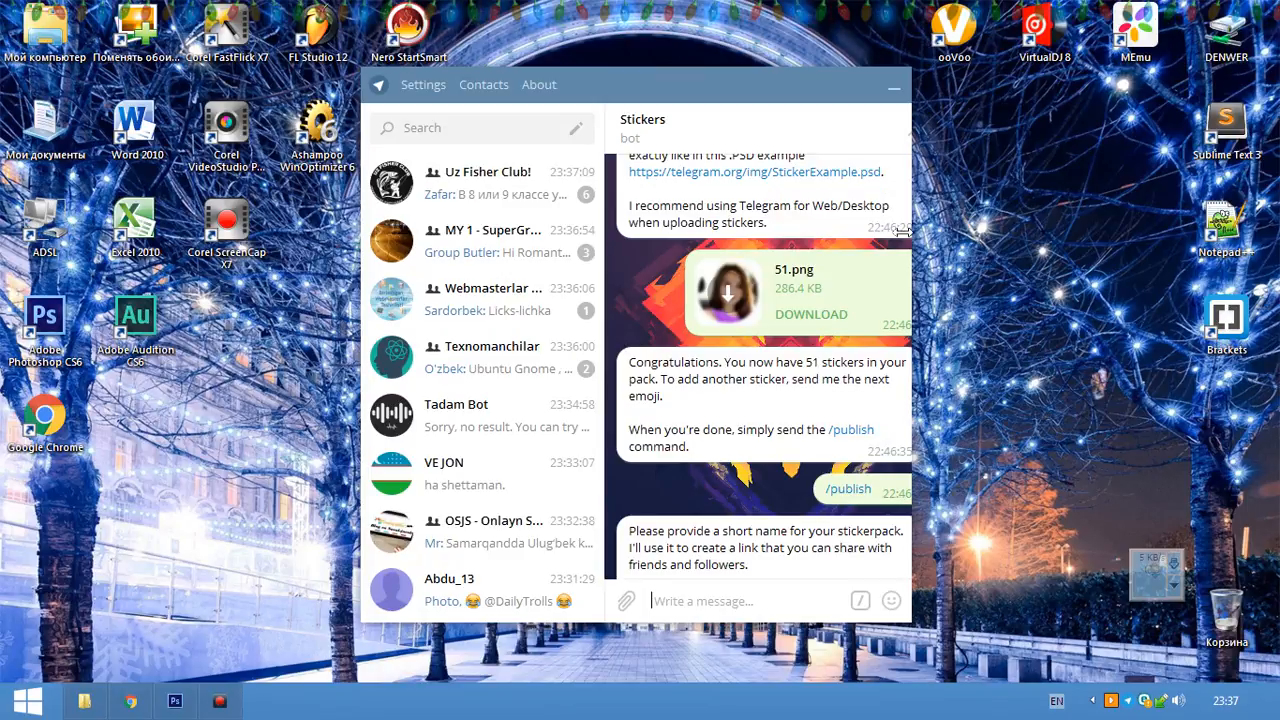
key("alt+Tab")
key("alt+Tab")
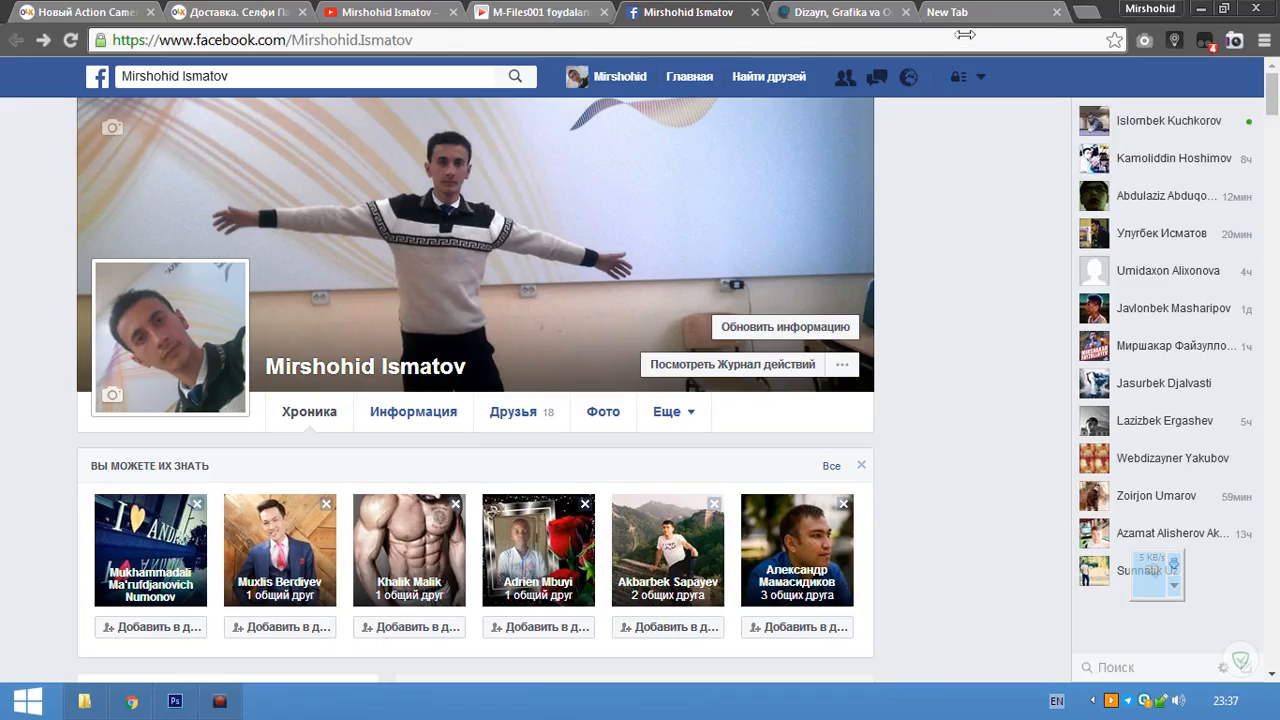
left_click(1010, 12)
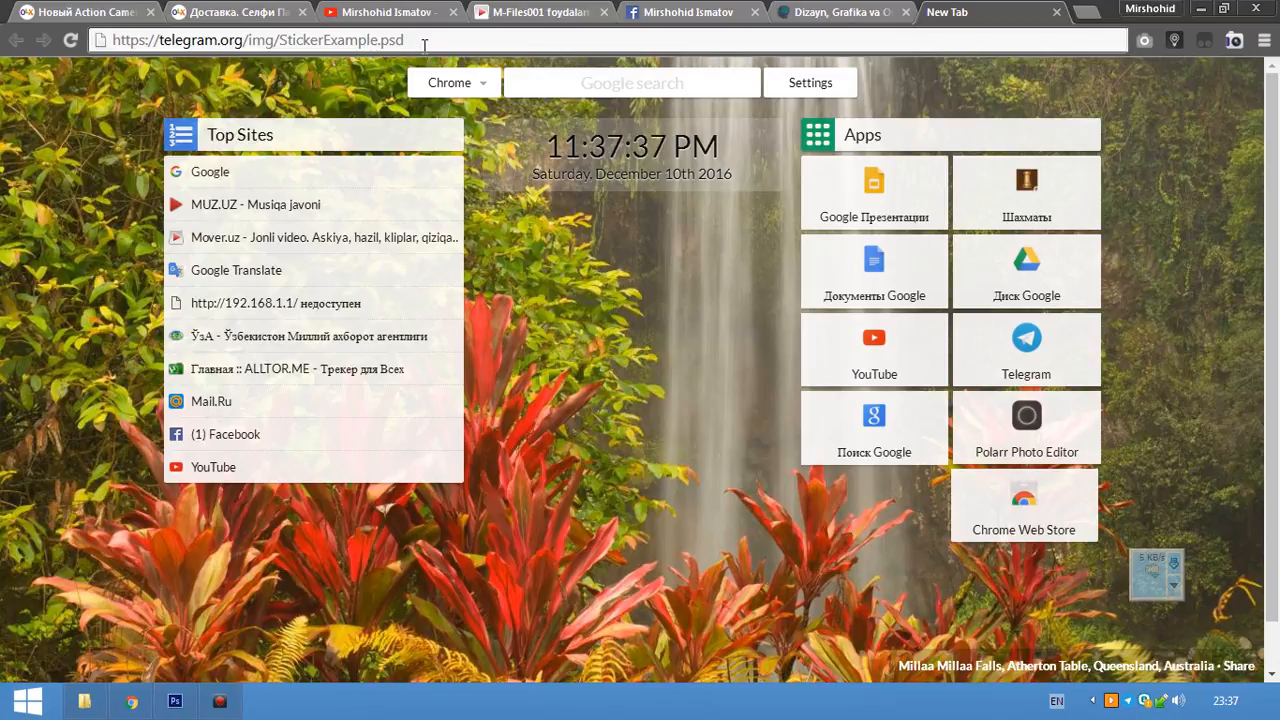
key("Return")
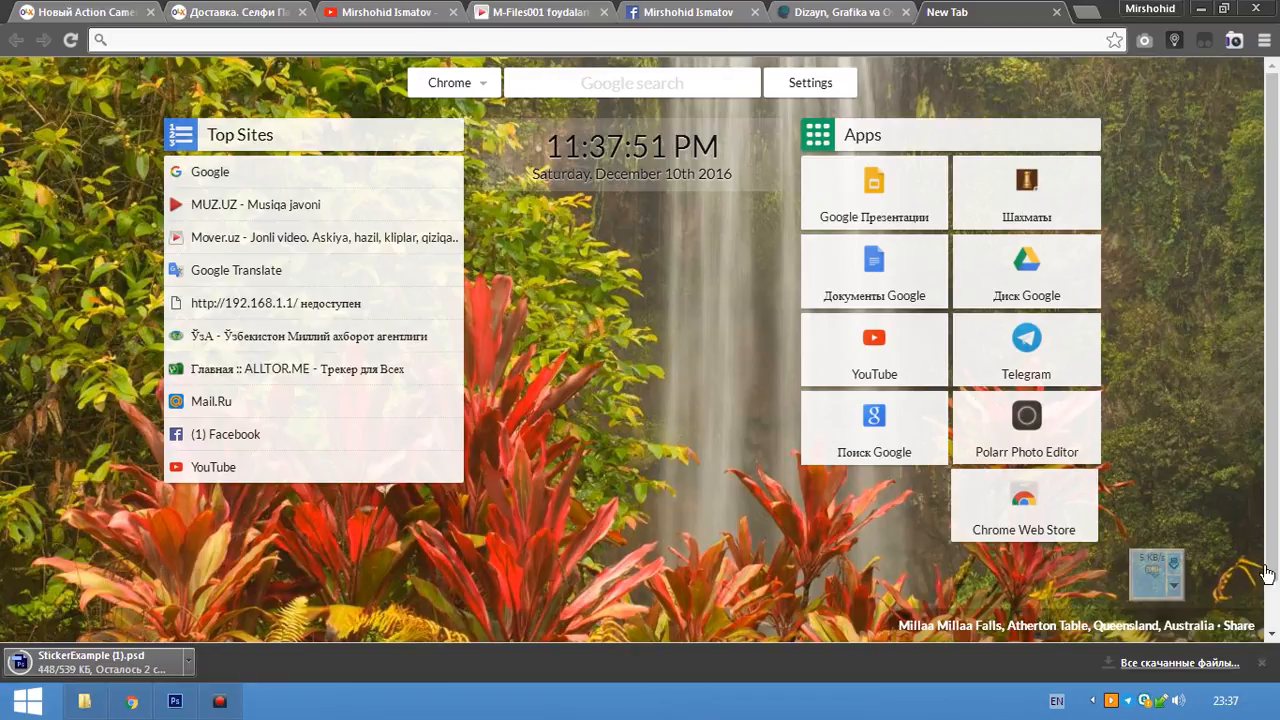
- Switch to Telegram, go through the Stickers bot chat to its latest messages and preview the Tom va Jerry sticker pack
left_click(1145, 702)
scroll(700, 330, "down", 5)
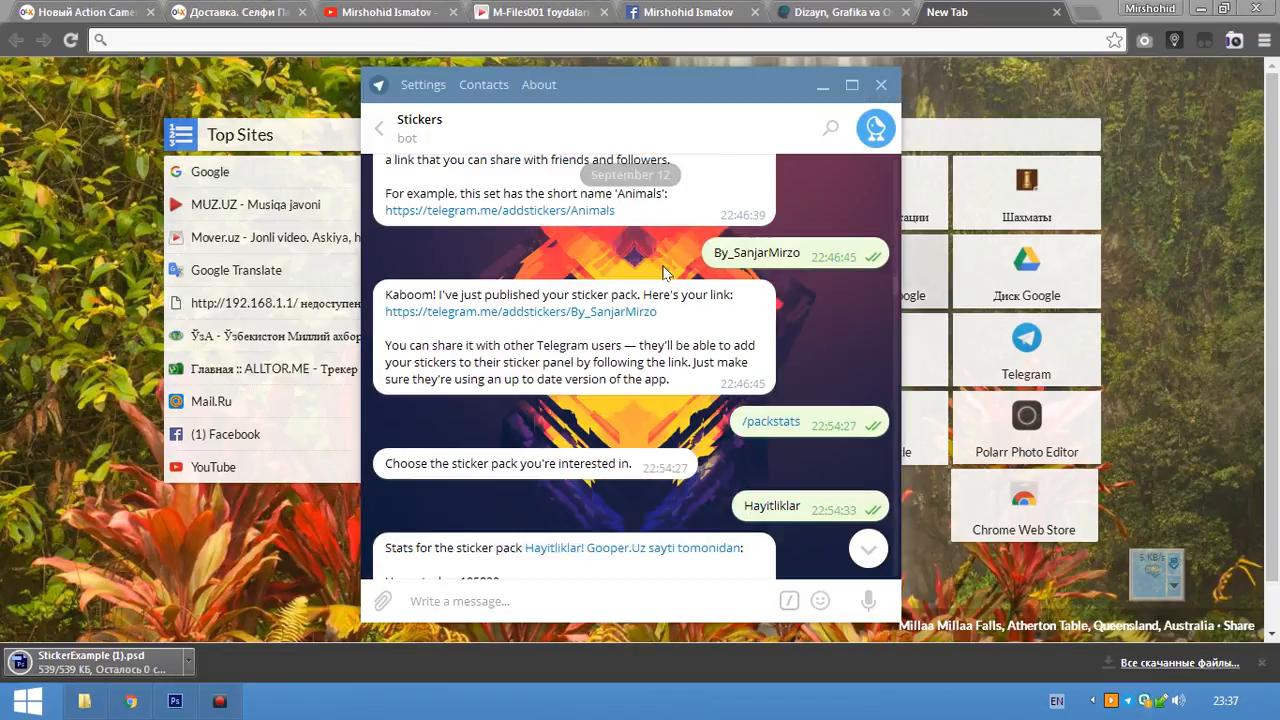
scroll(693, 311, "down", 15)
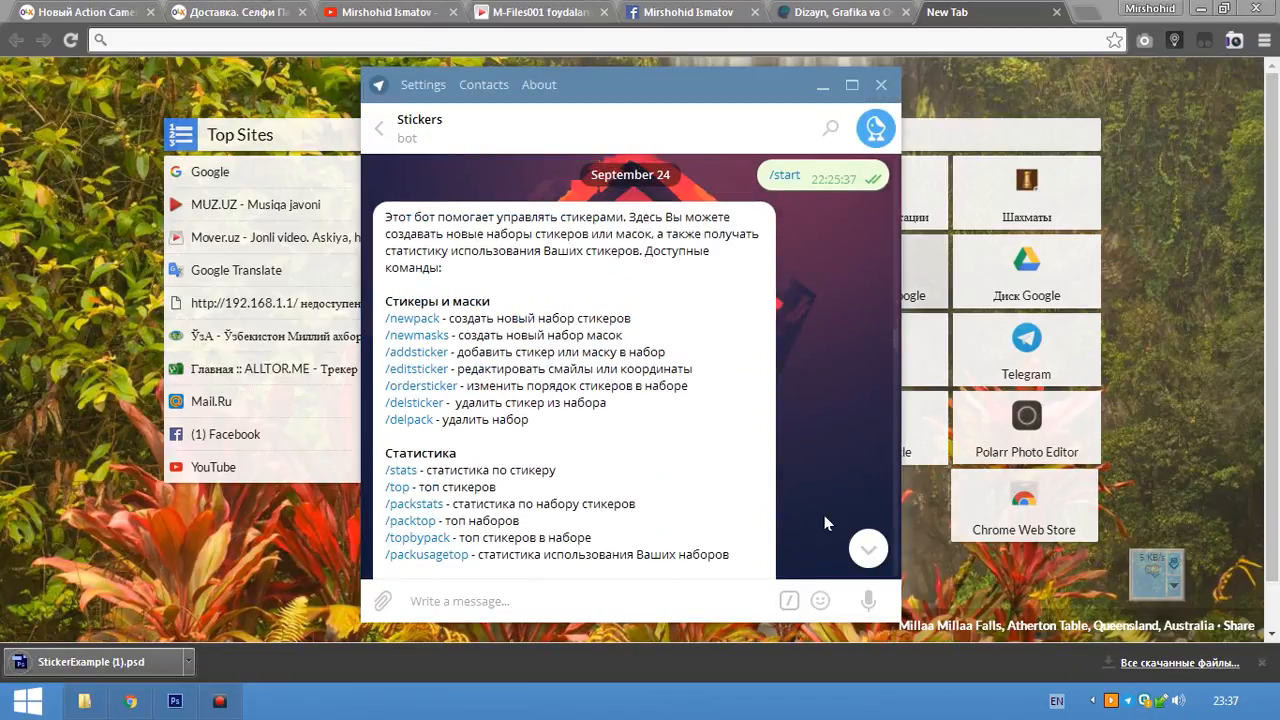
left_click(862, 551)
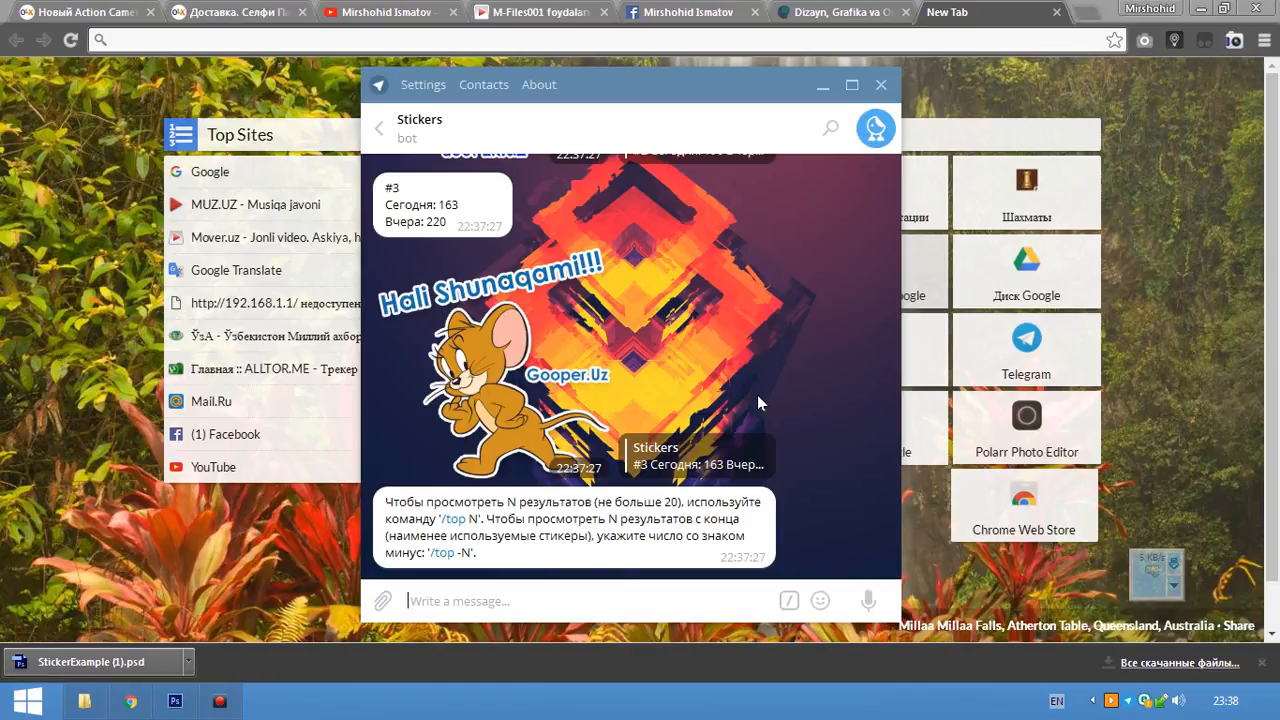
left_click(487, 345)
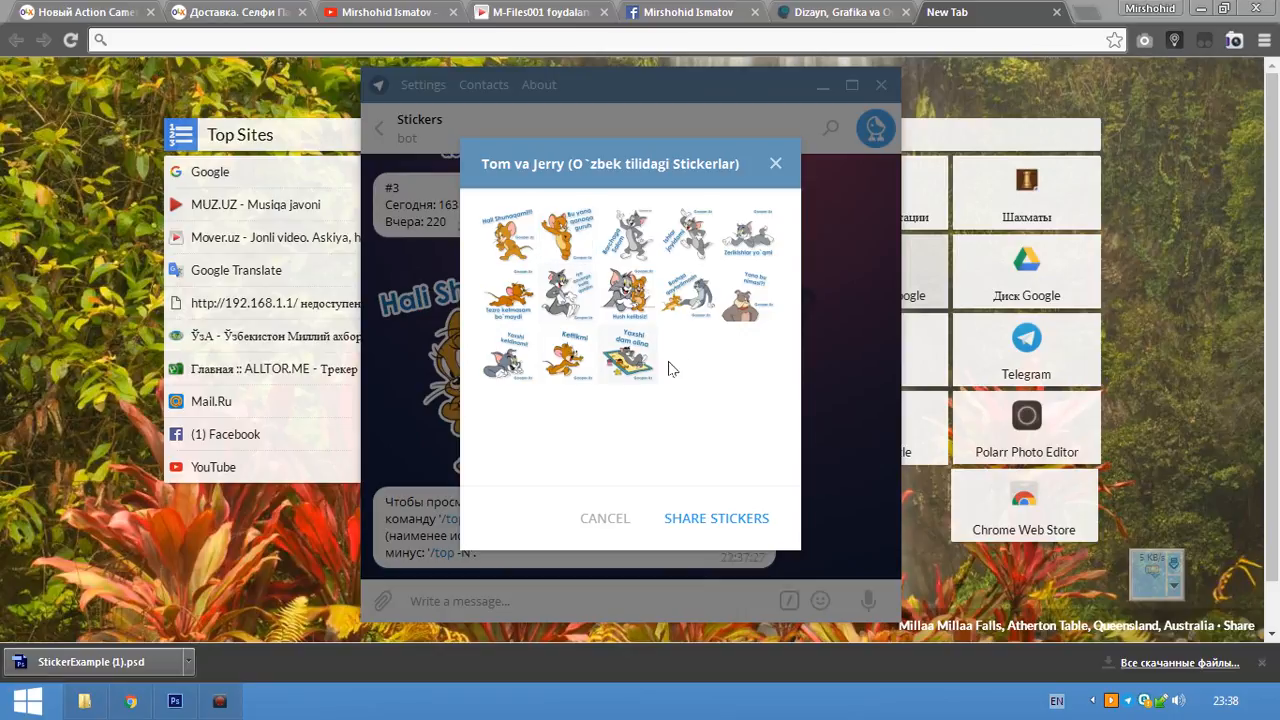
left_click(821, 260)
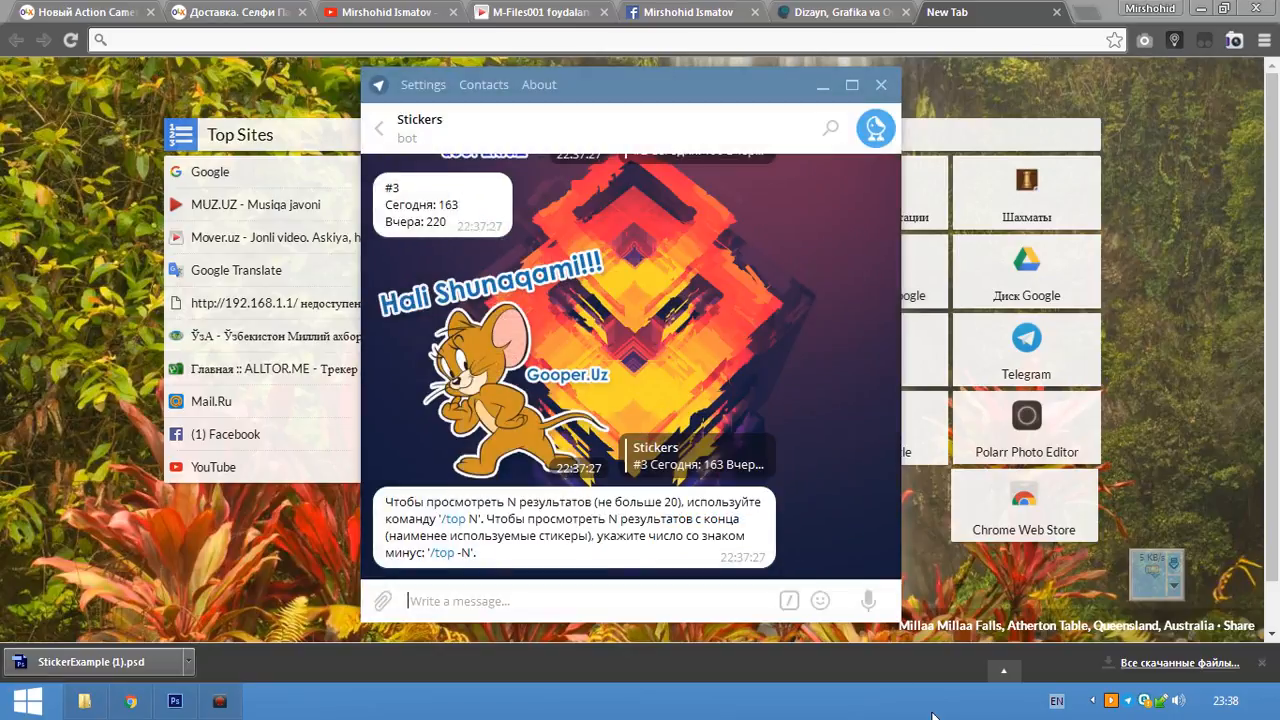
- Browse the installed sticker sets in the chat, preview stickers from the Dizayn Jamoasi set and minimize Telegram
mouse_move(818, 599)
left_click(858, 250)
scroll(752, 490, "down", 1)
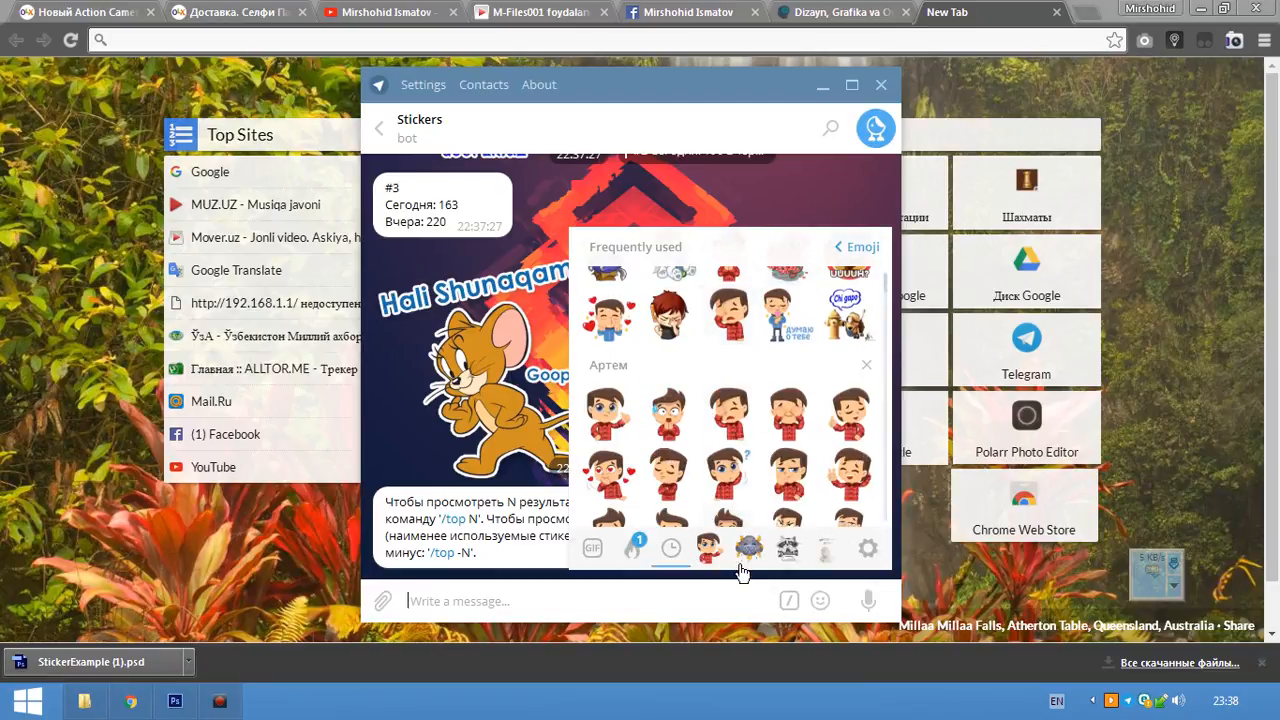
scroll(772, 555, "down", 3)
left_click(722, 552)
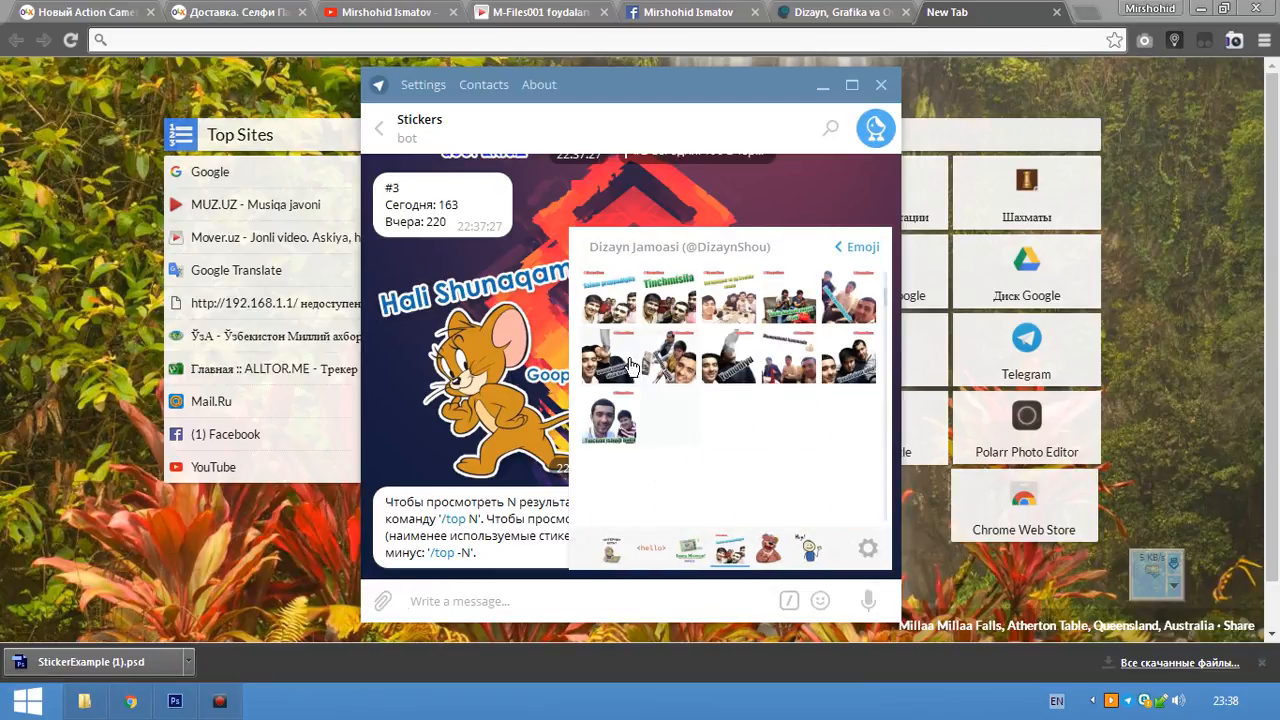
mouse_move(601, 296)
left_mouse_down()
mouse_move(609, 337)
mouse_move(669, 343)
left_mouse_up()
left_click(786, 189)
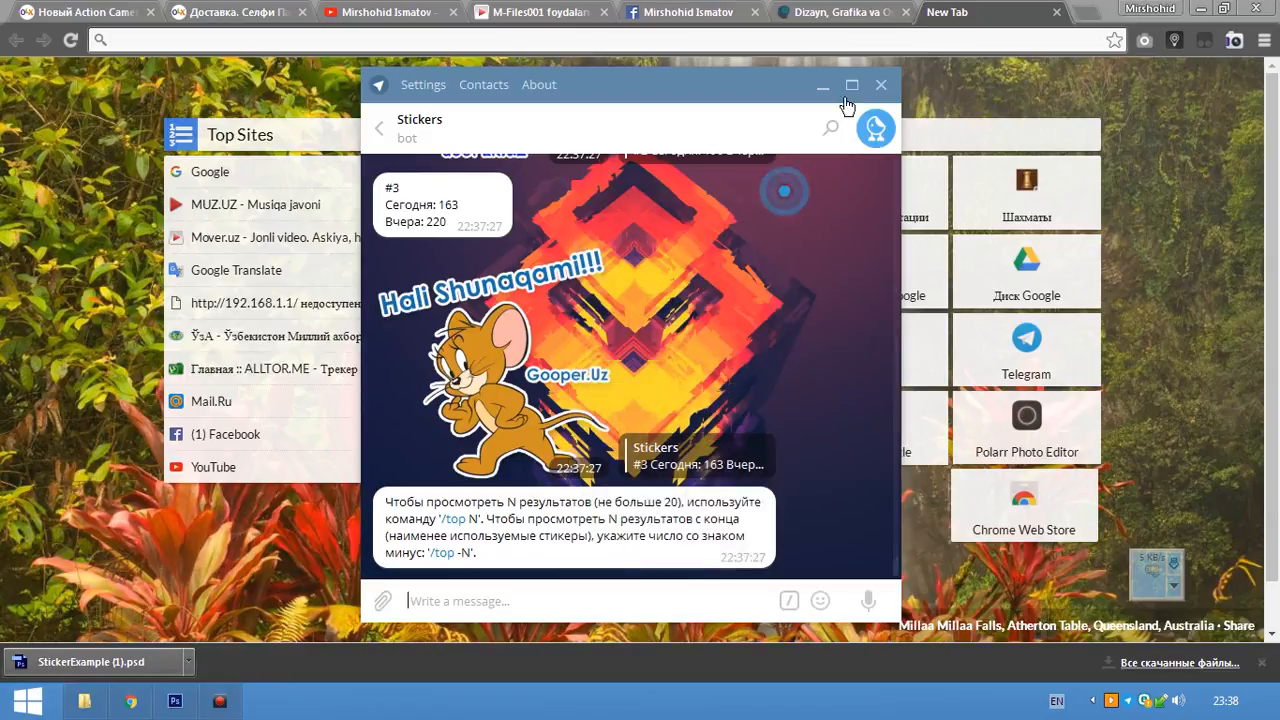
left_click(823, 86)
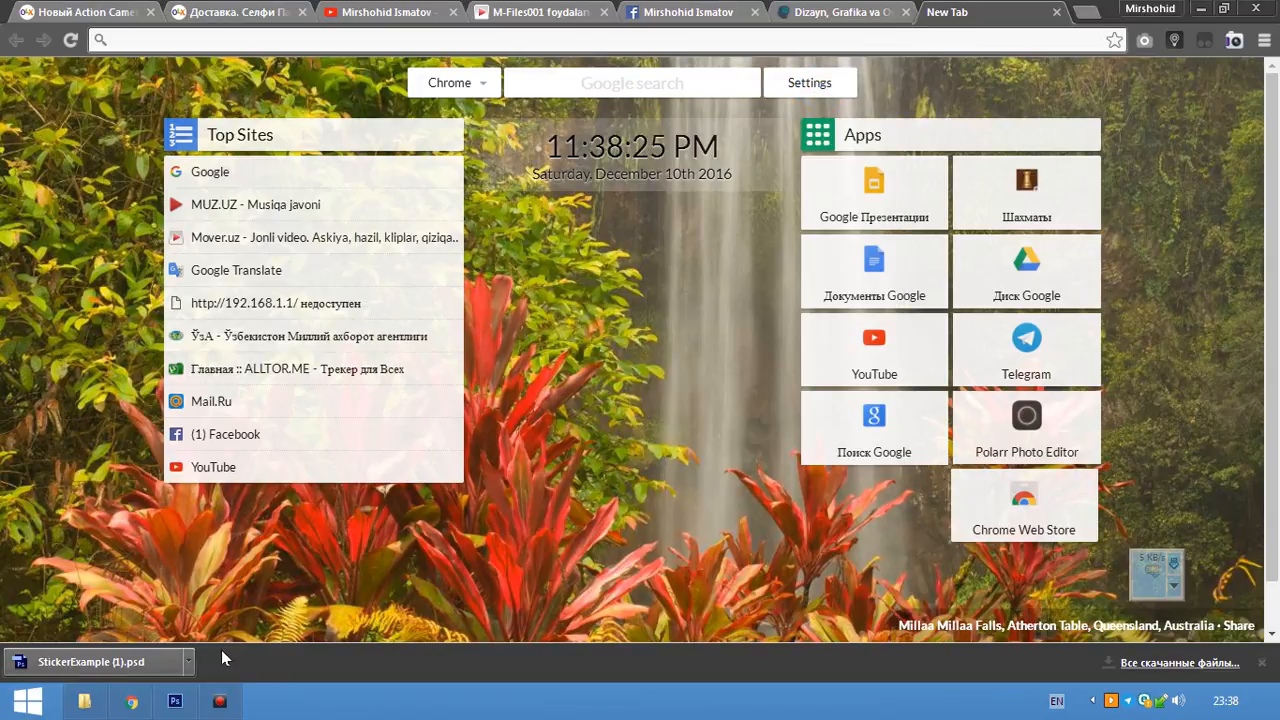
- Show the downloaded StickerExample (1).psd in its Downloads folder and open it in Photoshop
left_click(188, 661)
left_click(242, 605)
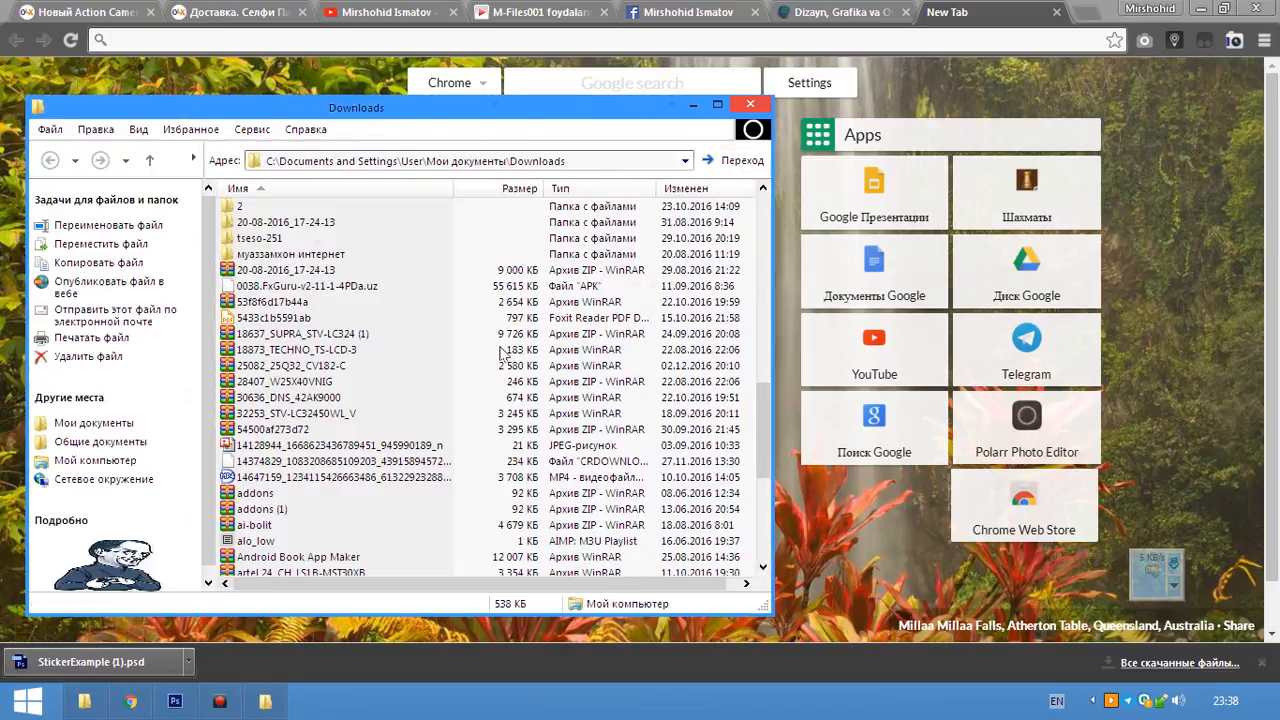
left_click_drag(258, 565, 367, 348)
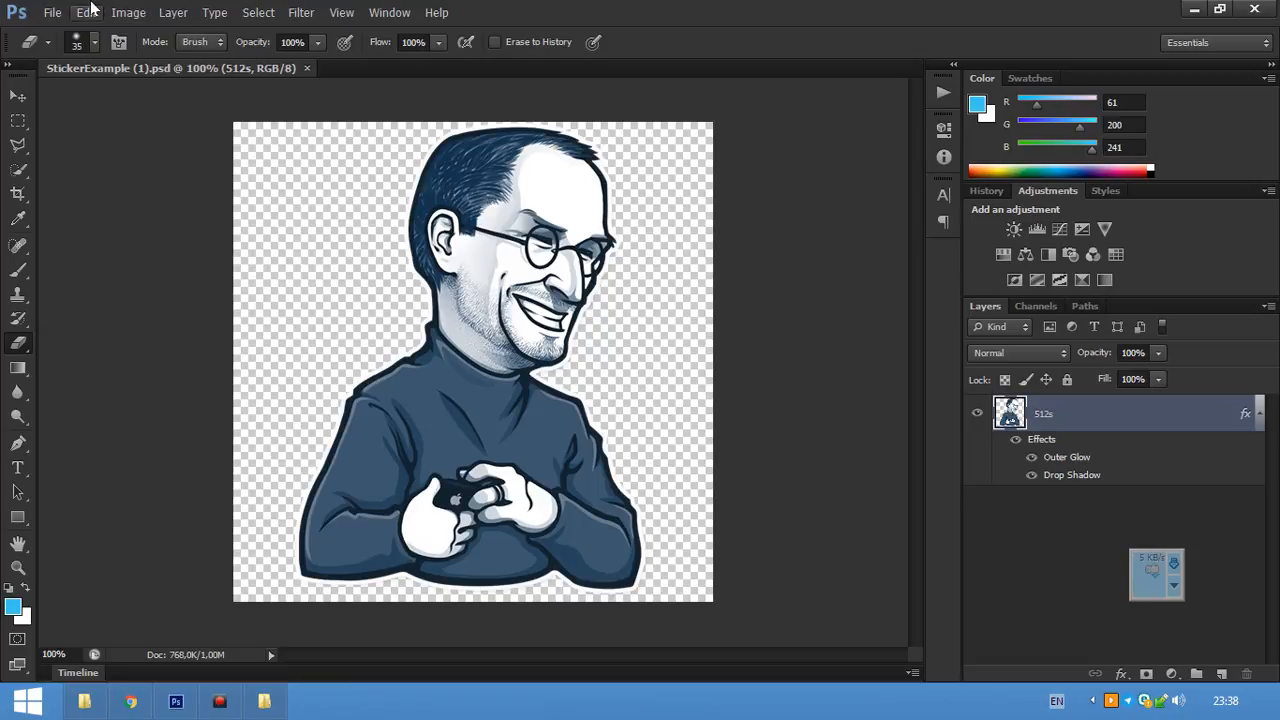
- Try other interface color themes in the Photoshop preferences and confirm the darkest theme
left_click(89, 10)
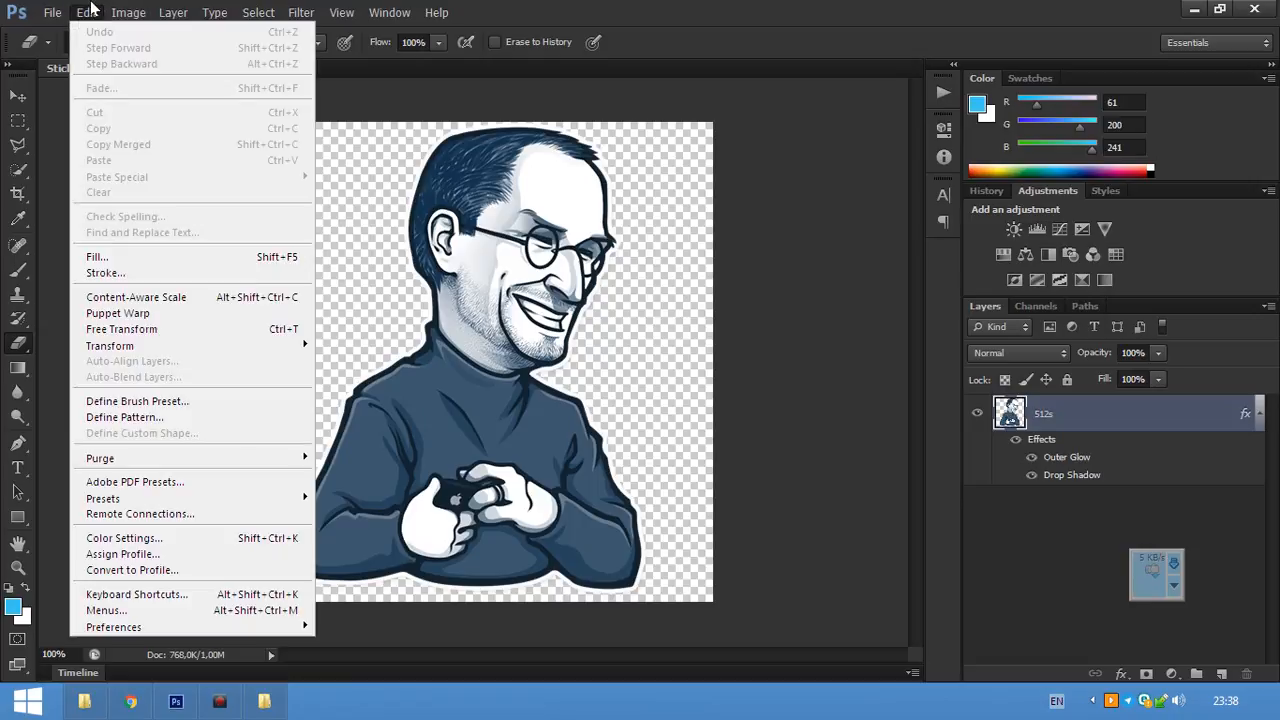
mouse_move(137, 627)
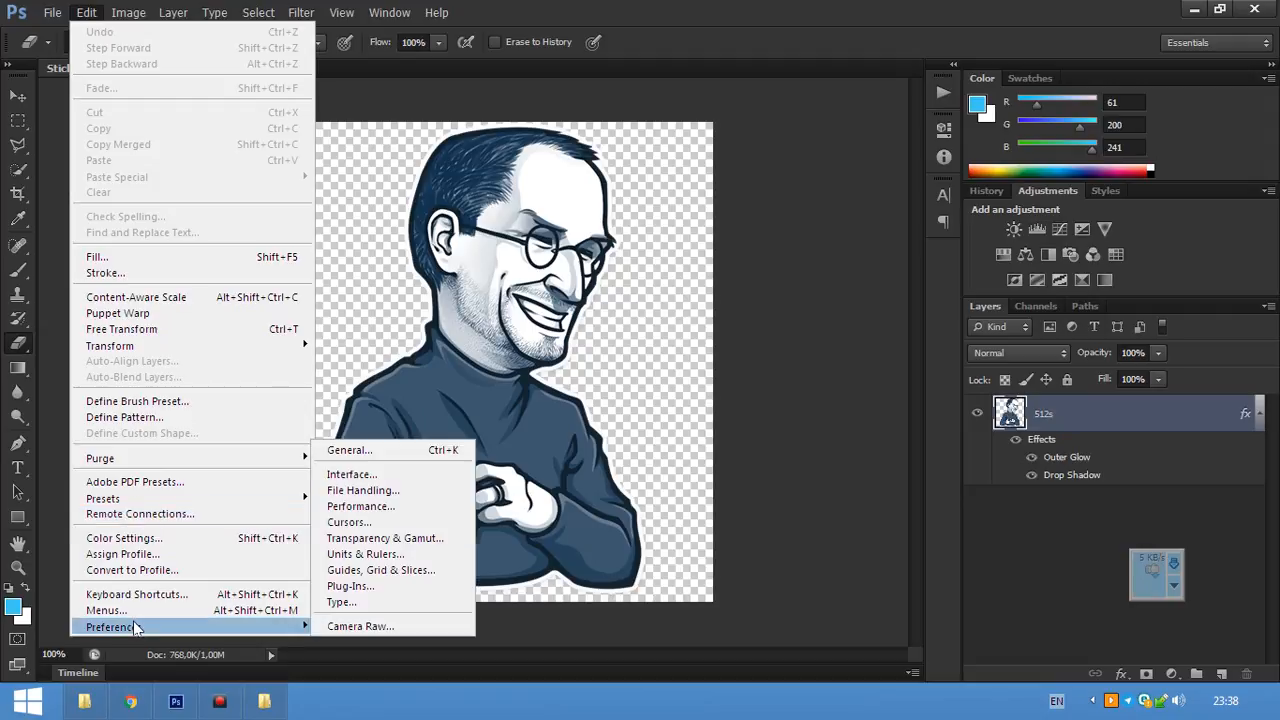
left_click(401, 457)
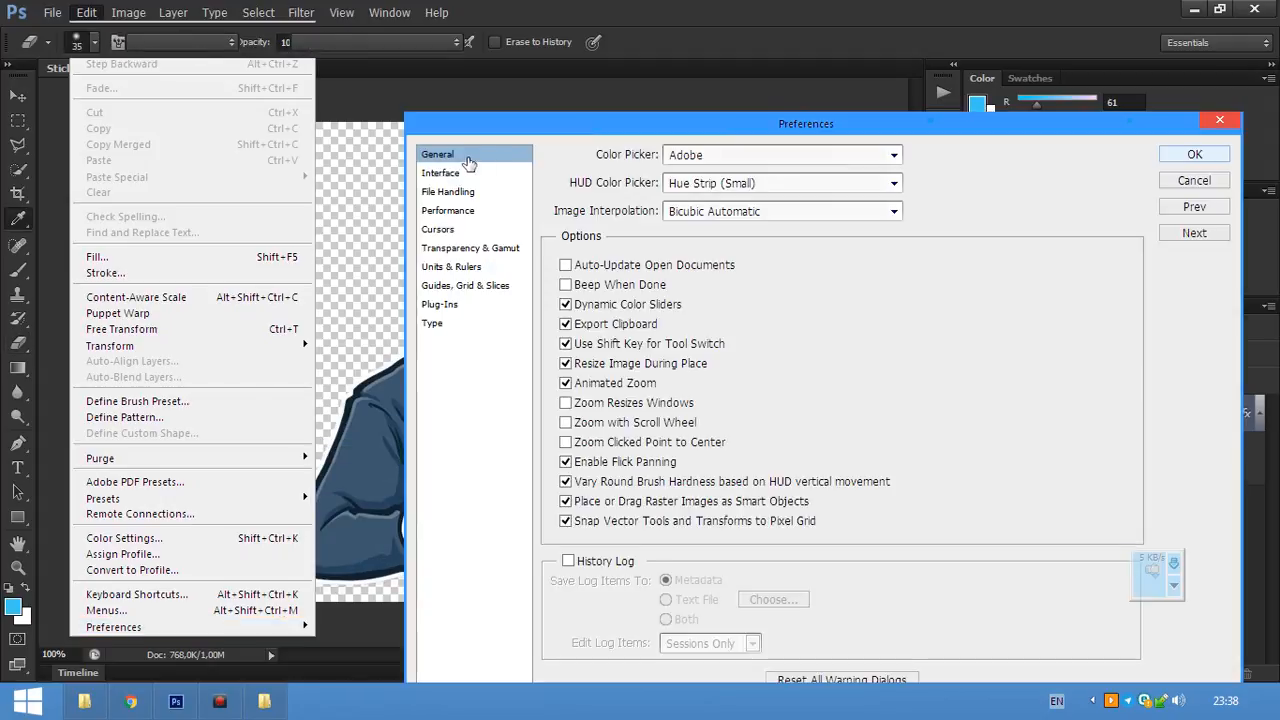
left_click_drag(493, 113, 420, 66)
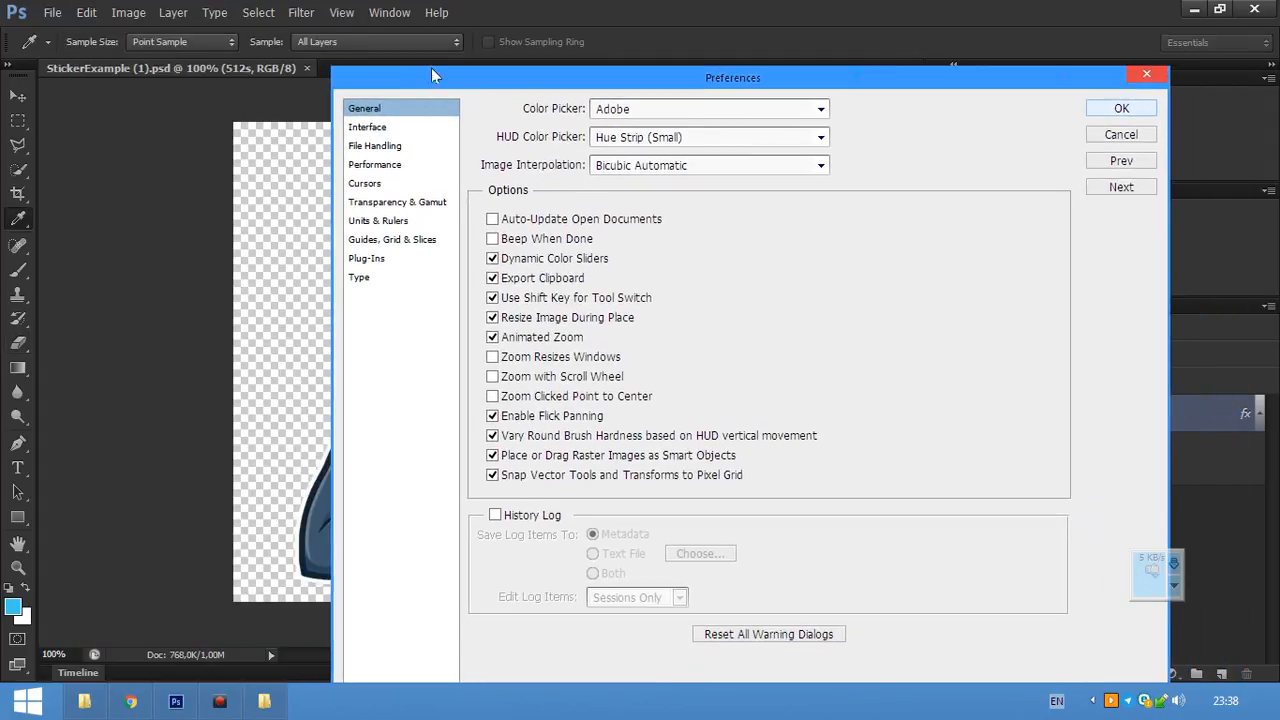
left_click_drag(492, 84, 460, 48)
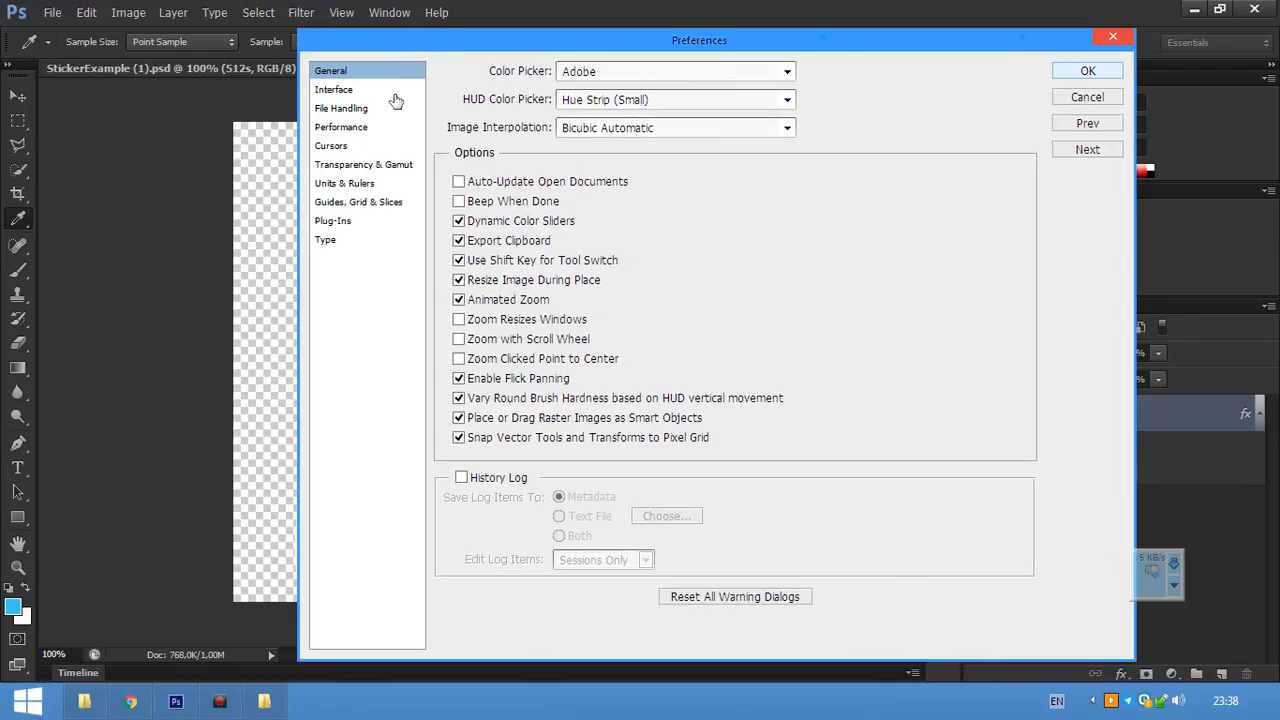
left_click(350, 89)
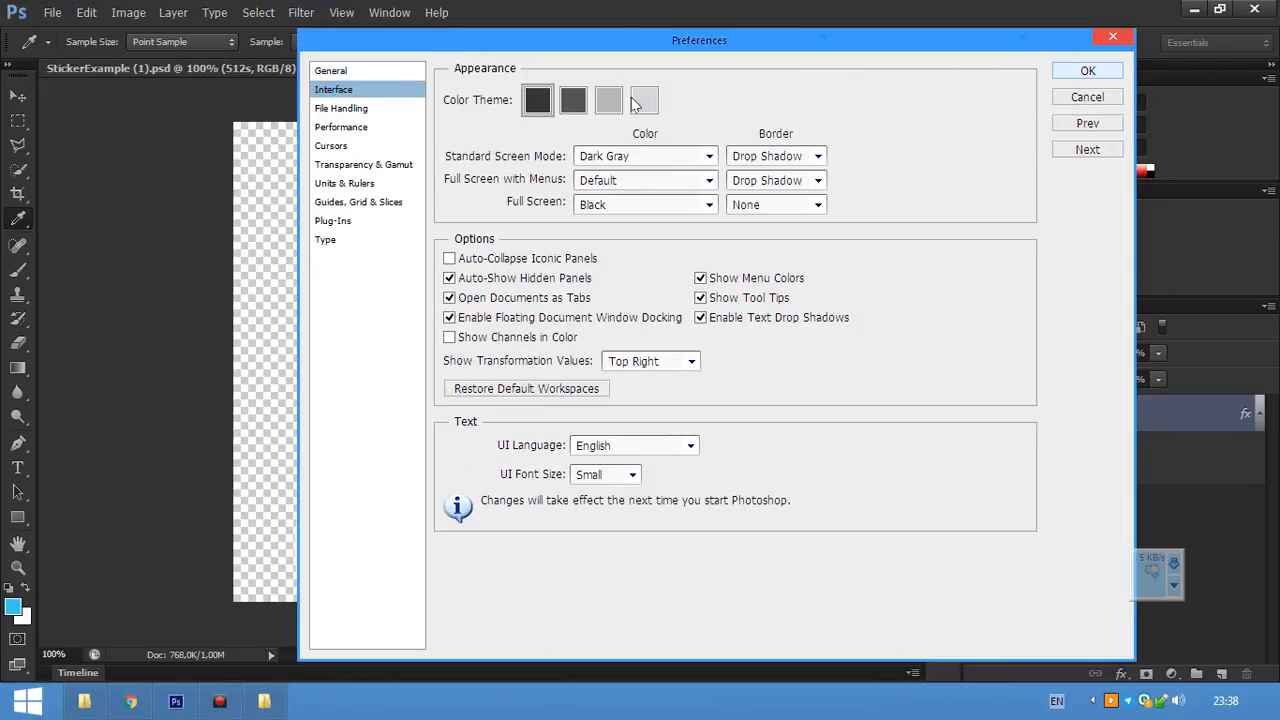
left_click(640, 101)
left_click(570, 102)
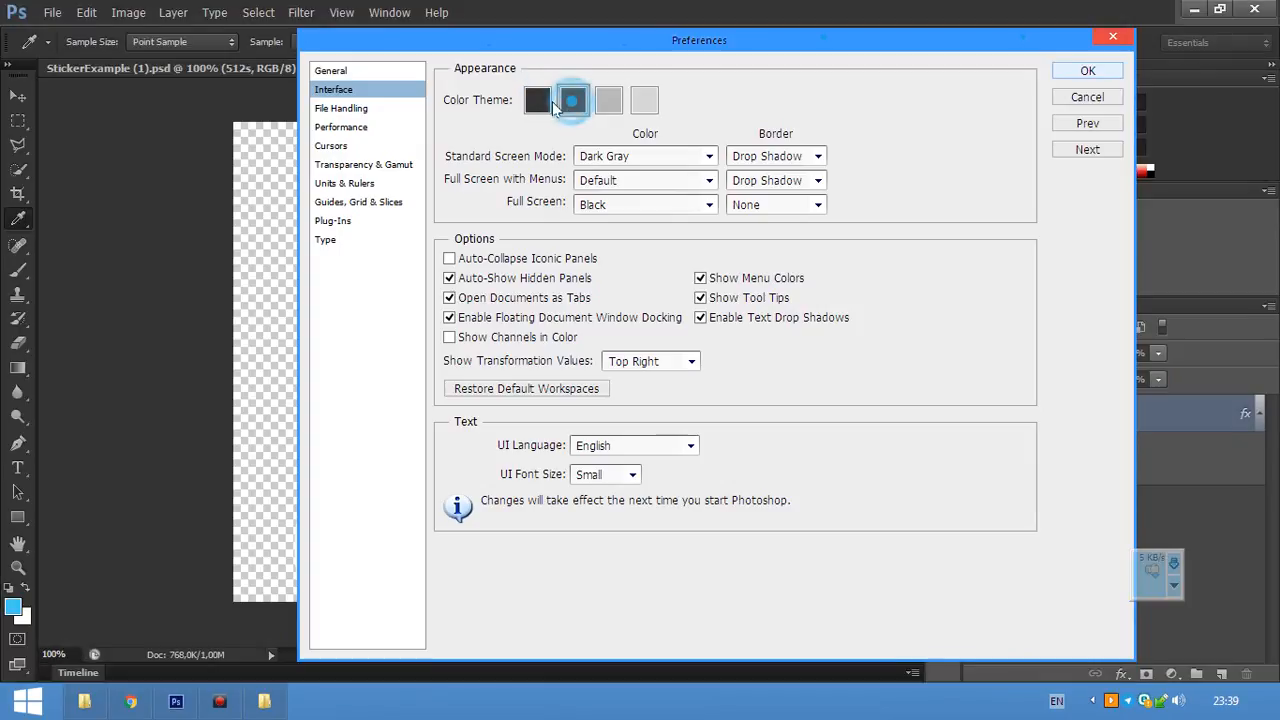
left_click(537, 101)
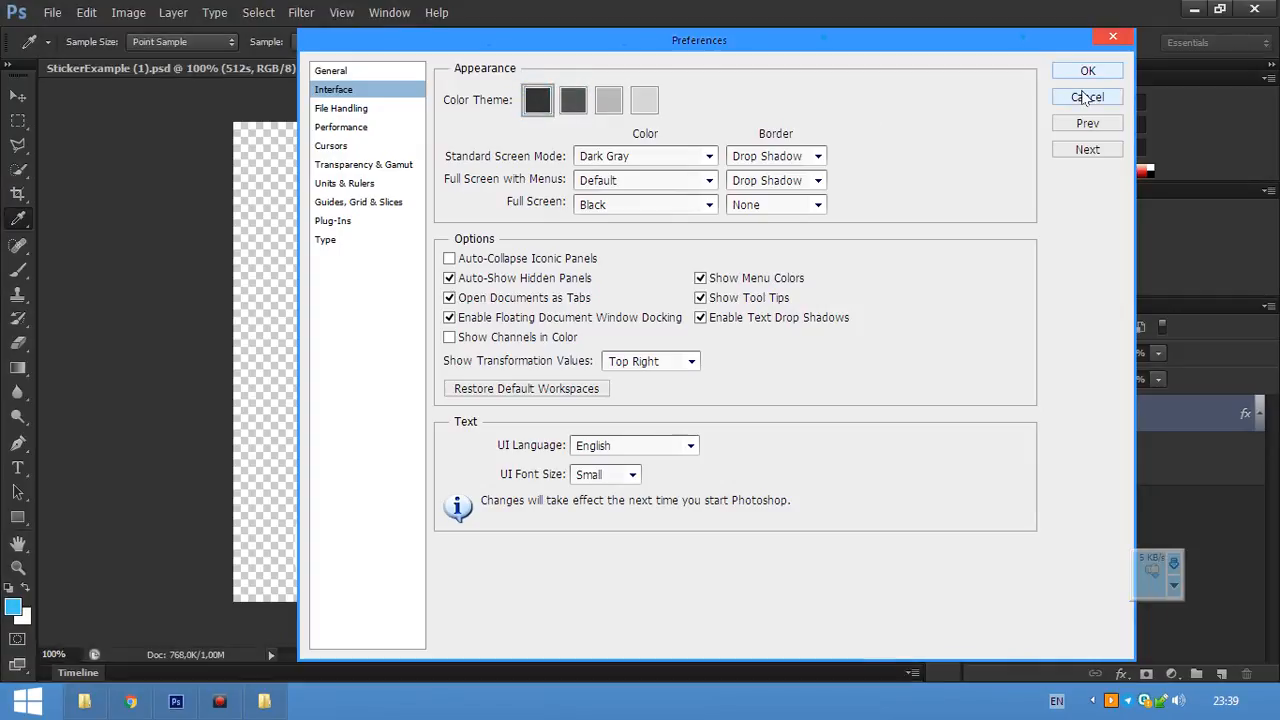
left_click(1087, 72)
key("e")
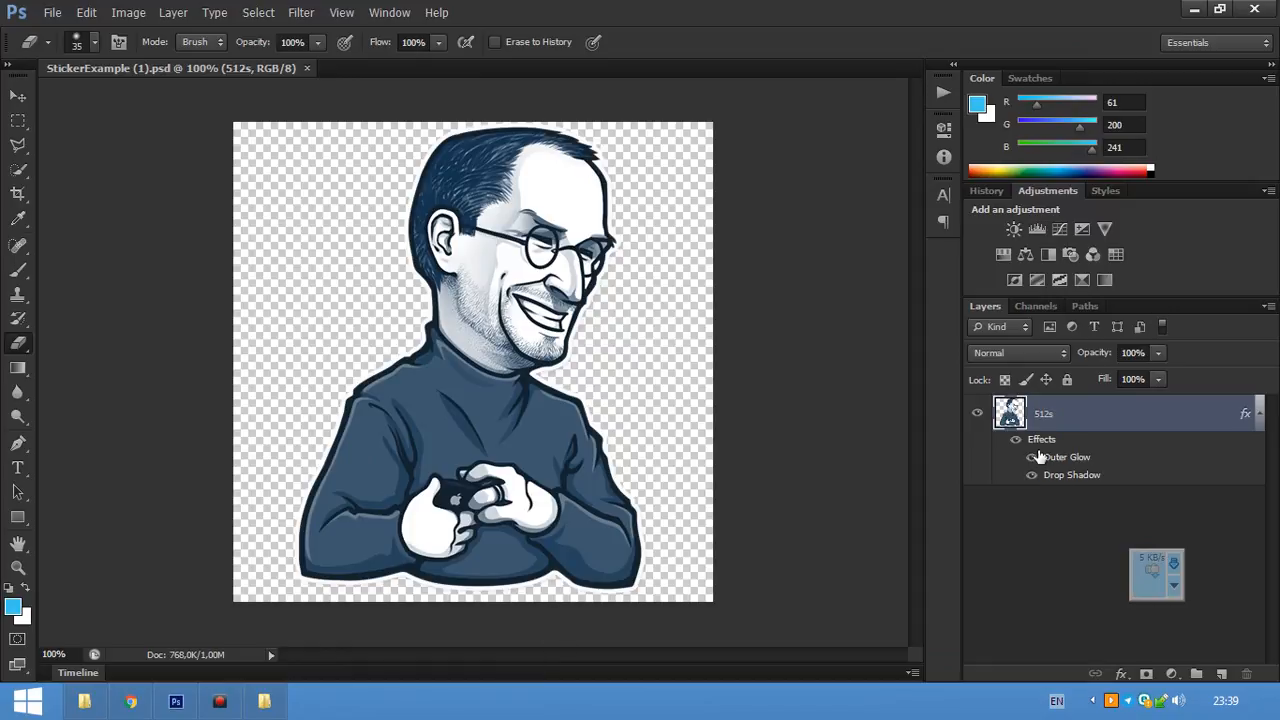
- Display the preset layer styles and select the 512s layer
left_click(1104, 191)
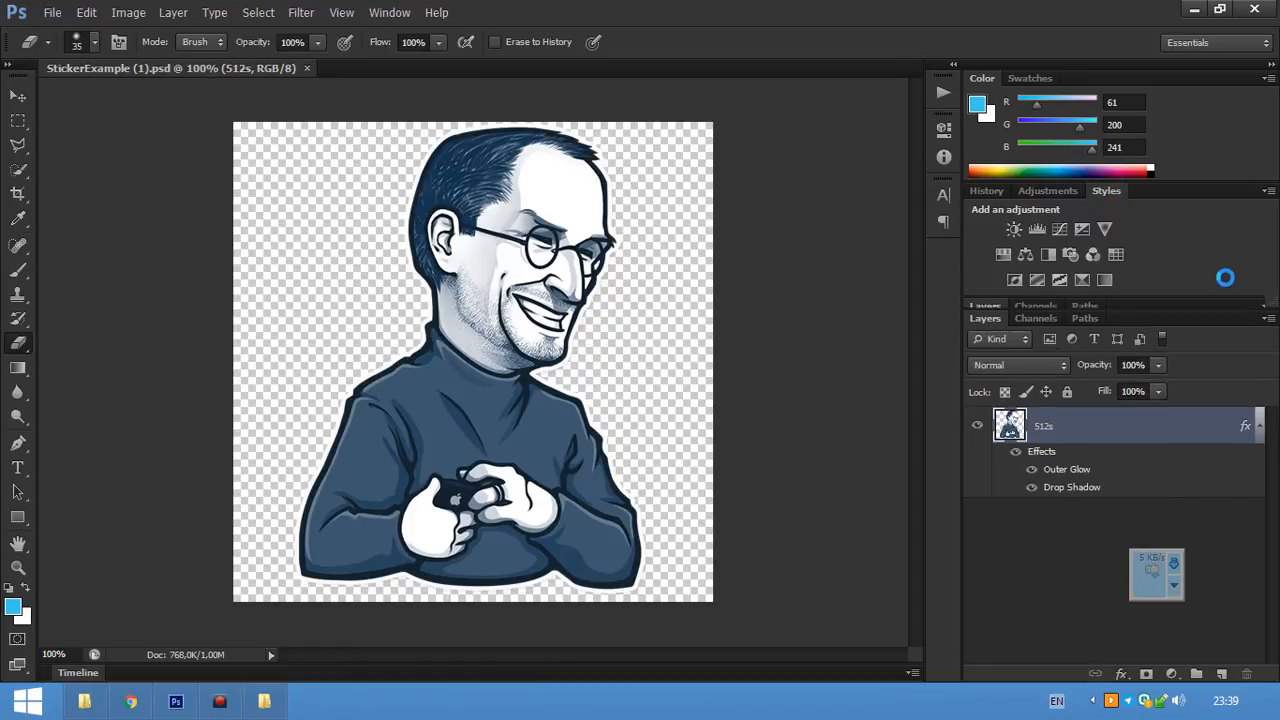
left_click(1103, 428)
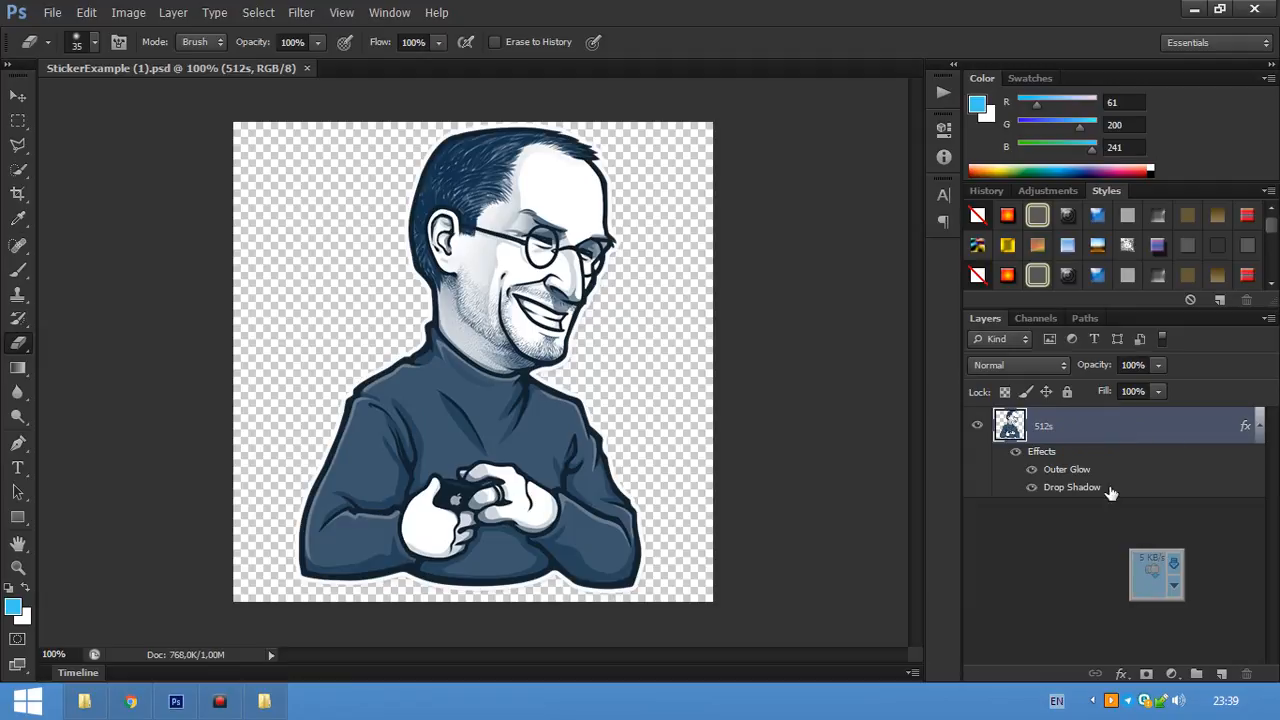
- Save the 512s layer's Outer Glow and Drop Shadow effects as a new preset style and show the end of the preset list
double_click(1182, 430)
left_click_drag(1108, 205, 844, 166)
left_click(1015, 240)
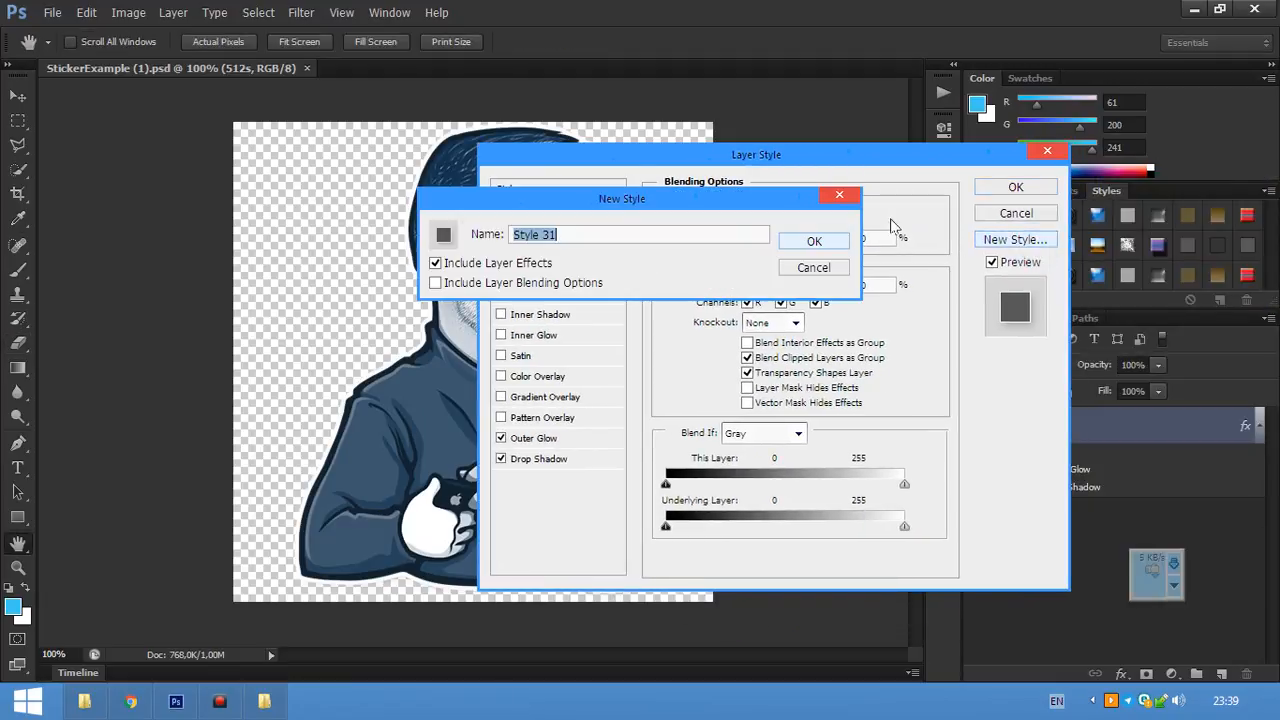
left_click(814, 240)
left_click(1016, 190)
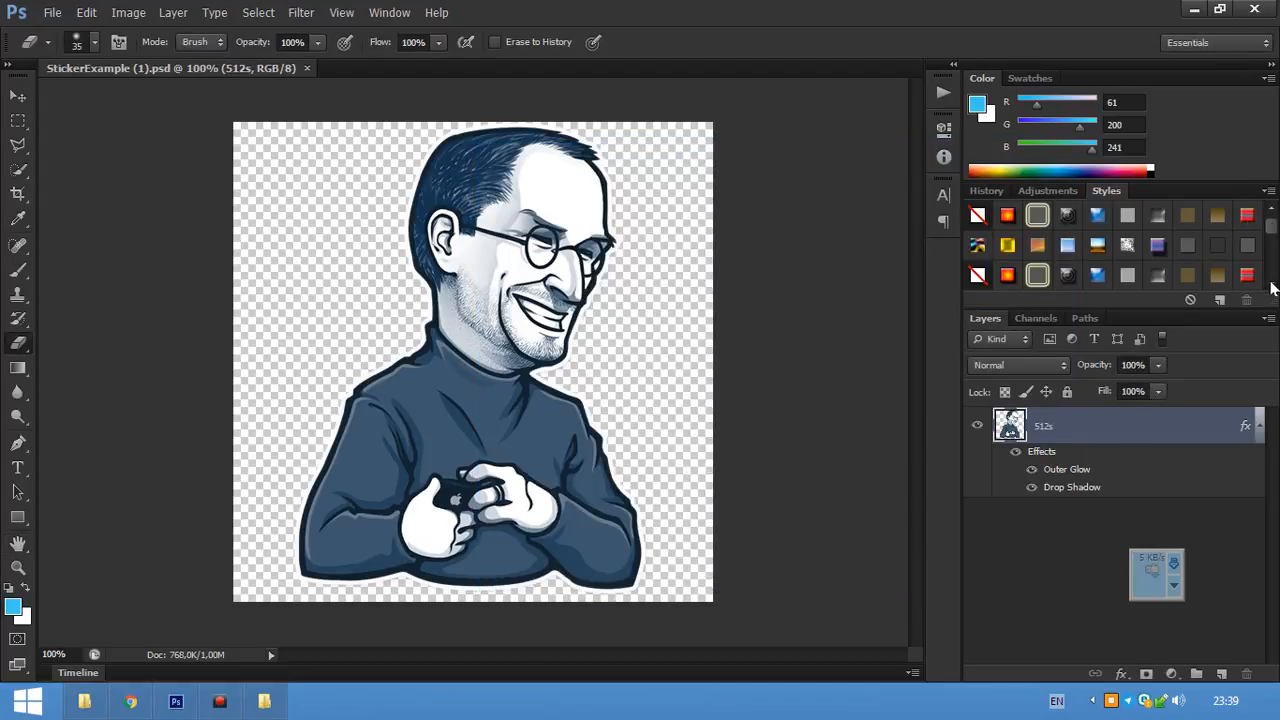
scroll(1272, 288, "down", 3)
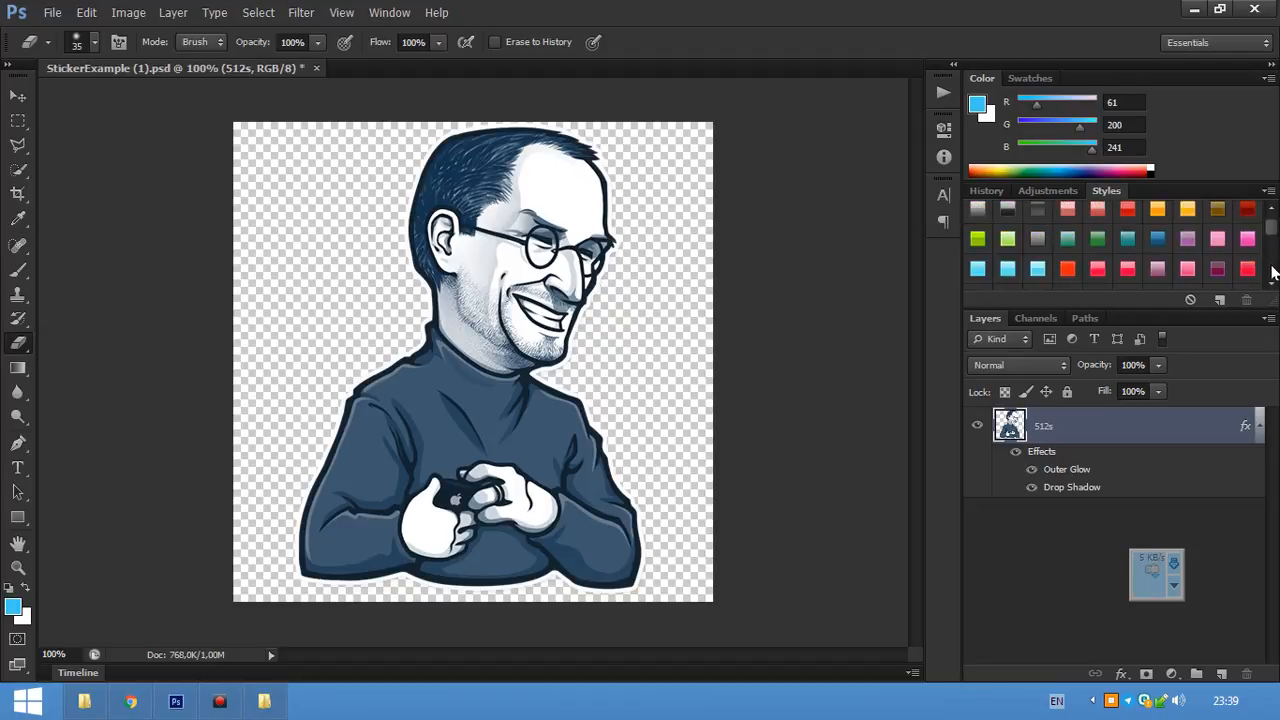
scroll(1270, 289, "down", 2)
scroll(1272, 287, "down", 2)
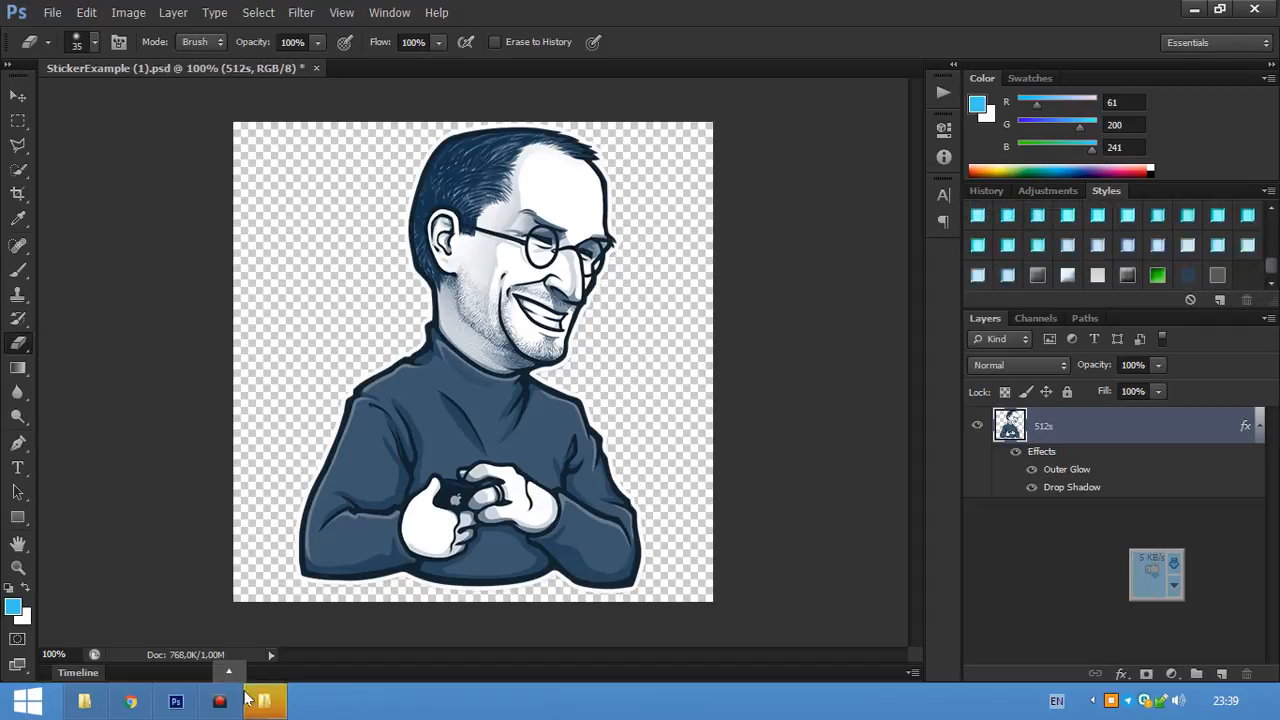
- Switch to the Downloads file window and open the DCIM folder in D:\Rasmlar
left_click(264, 700)
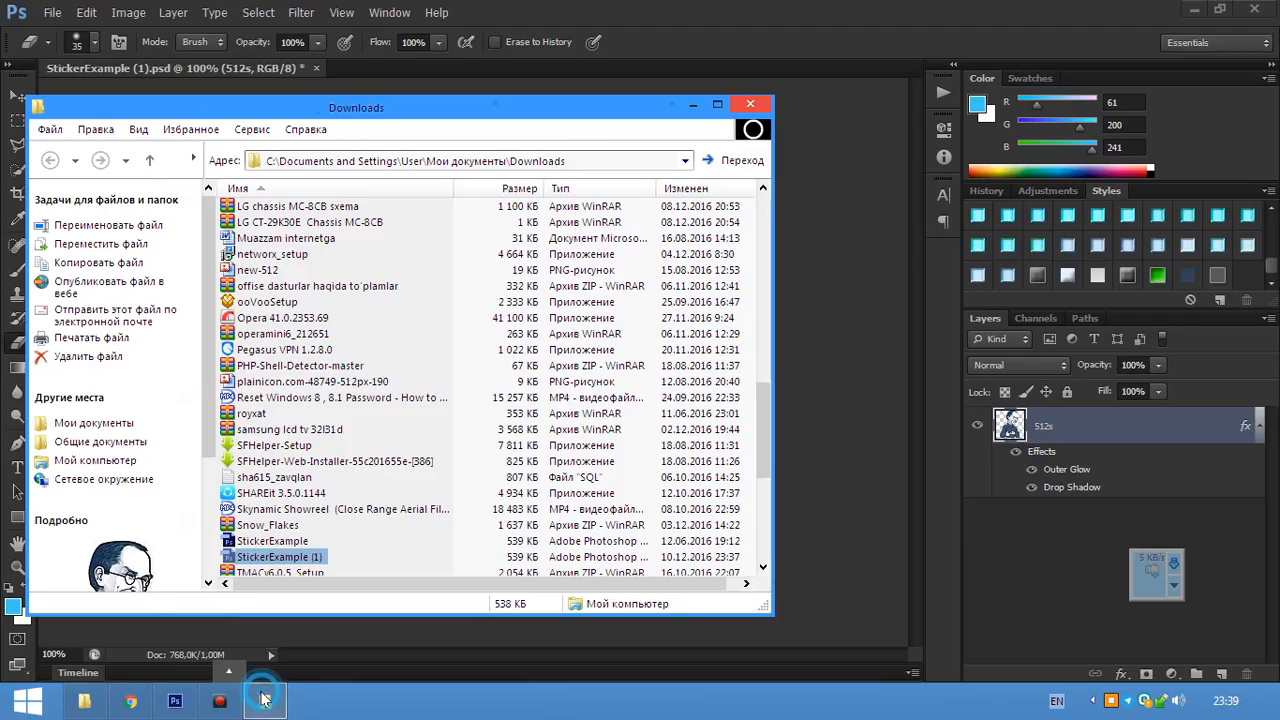
left_click(125, 466)
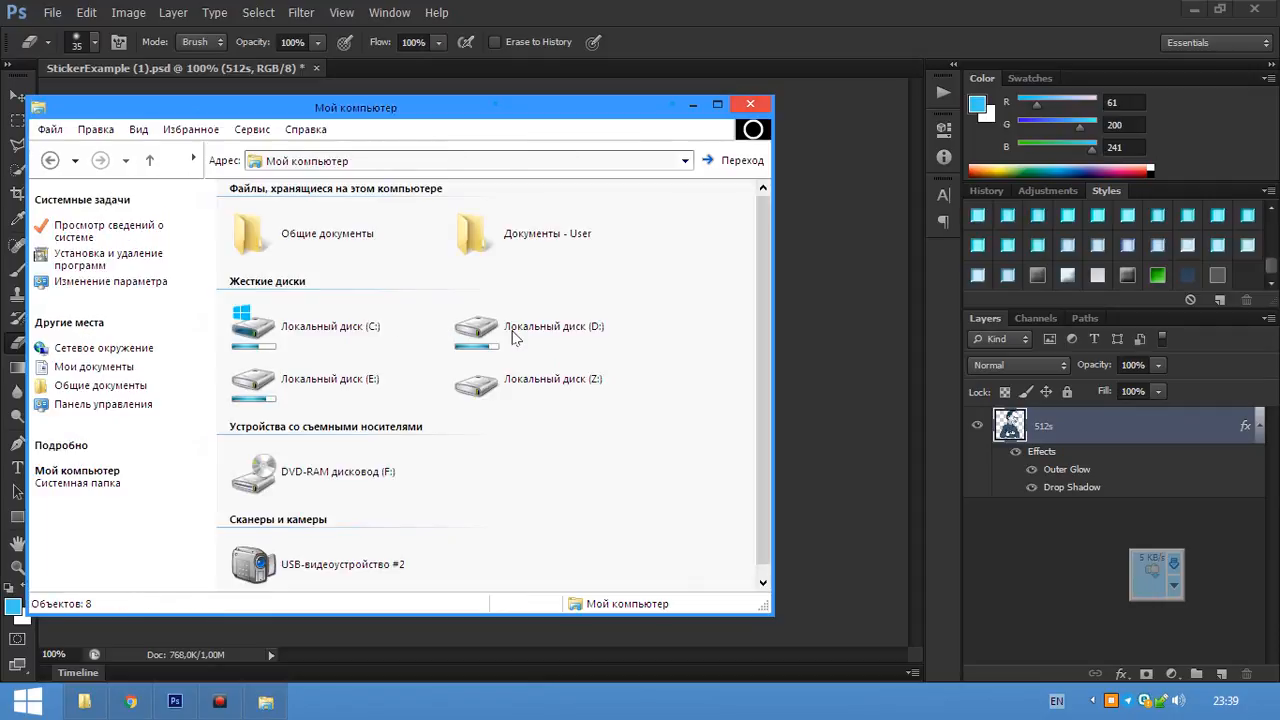
double_click(512, 330)
double_click(284, 366)
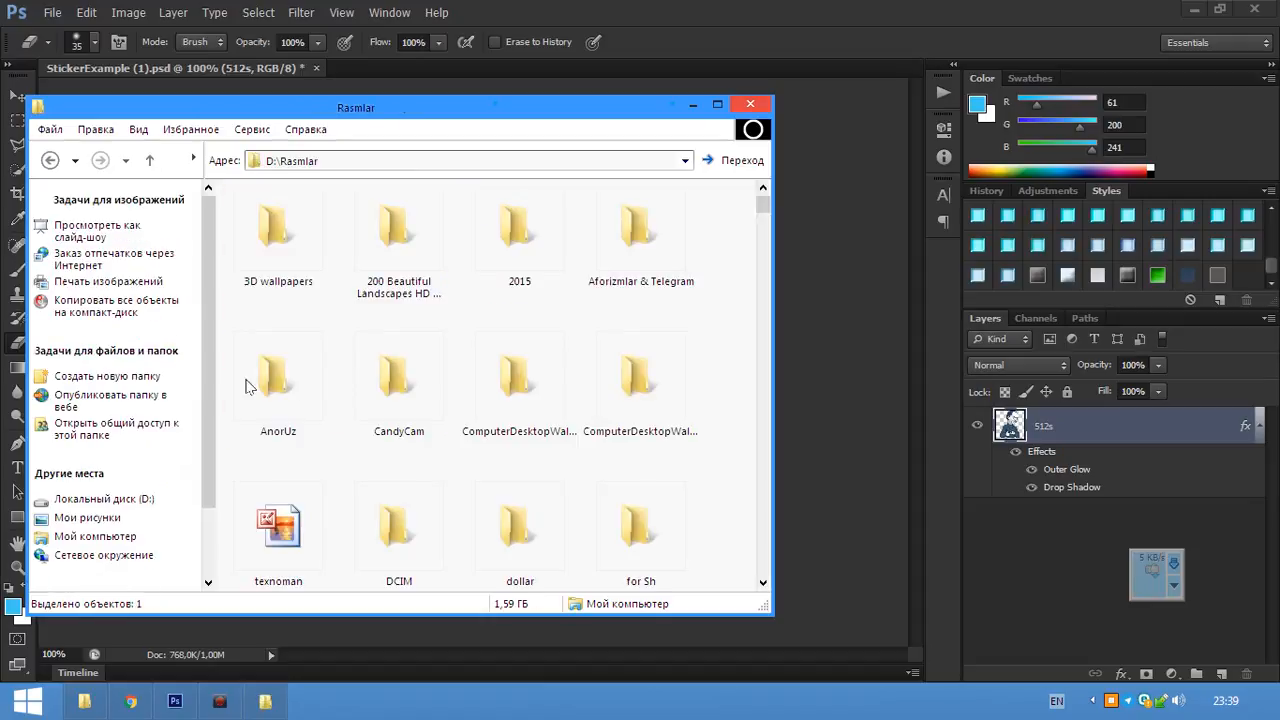
scroll(357, 409, "down", 2)
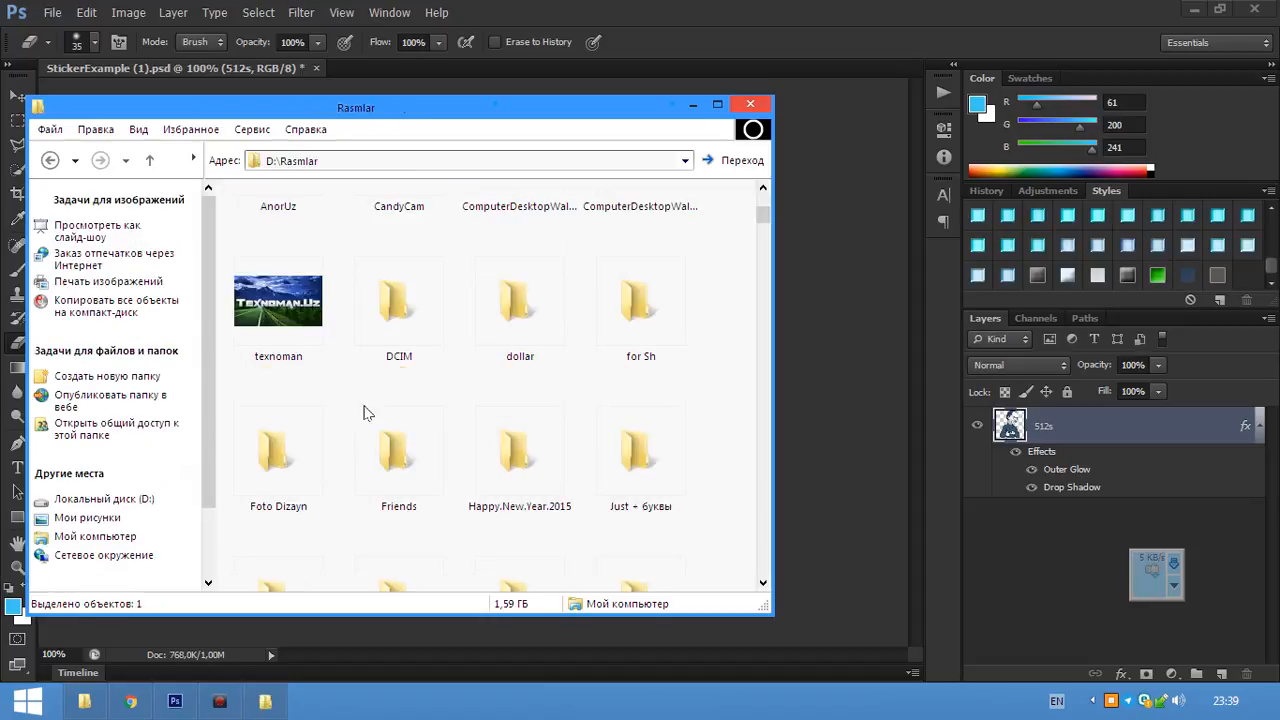
double_click(400, 308)
double_click(401, 316)
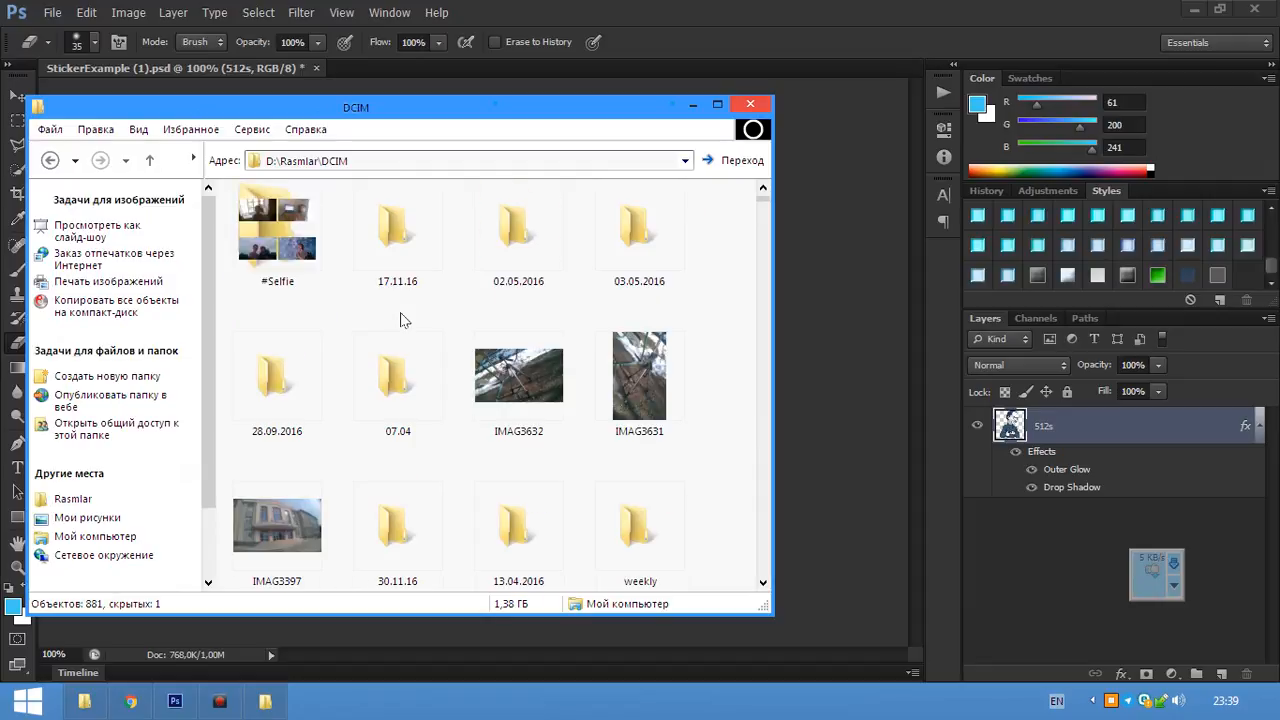
- Open the 18.07.2016 folder within DCIM and bring its last photos into view
scroll(395, 326, "down", 3)
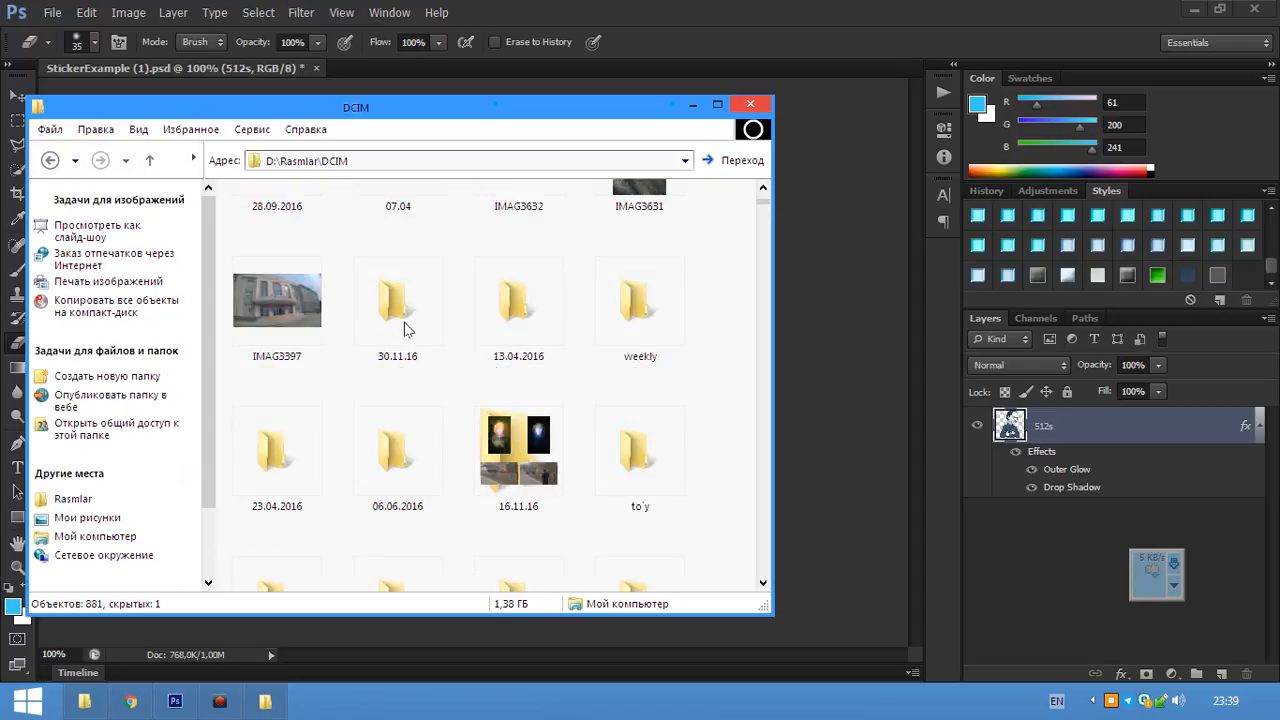
scroll(404, 322, "down", 3)
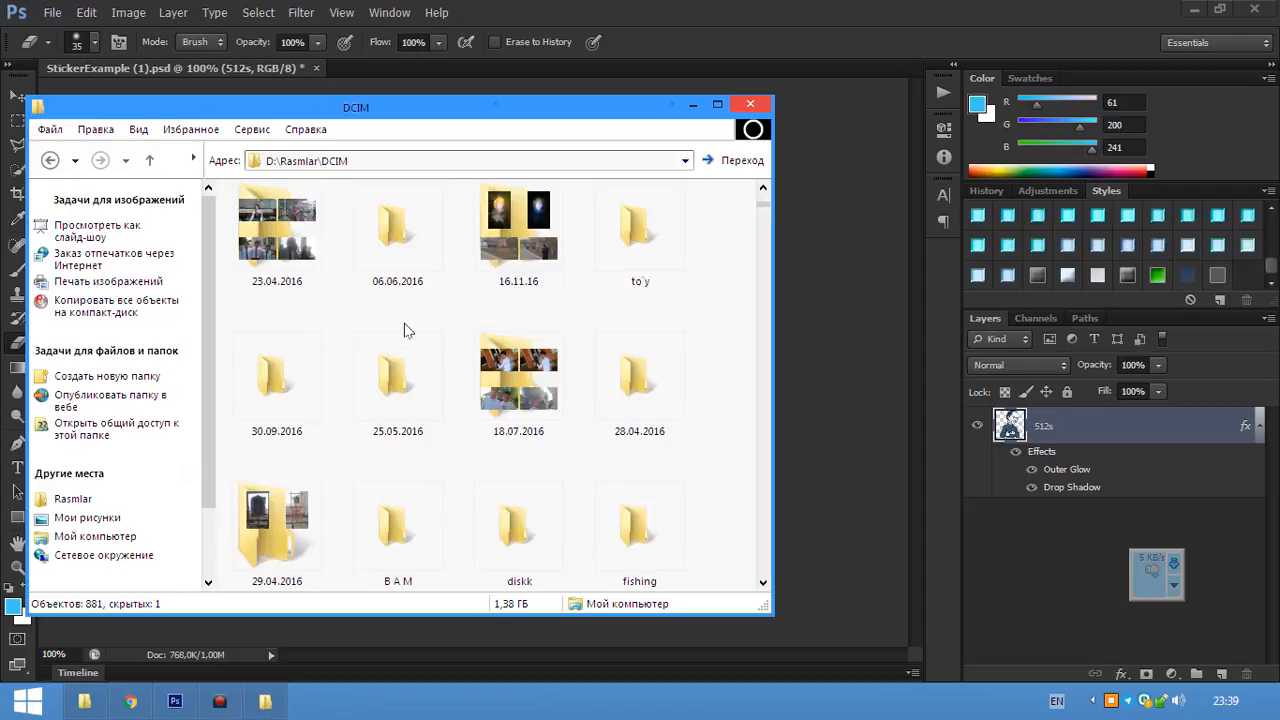
left_click(510, 368)
scroll(514, 371, "down", 10)
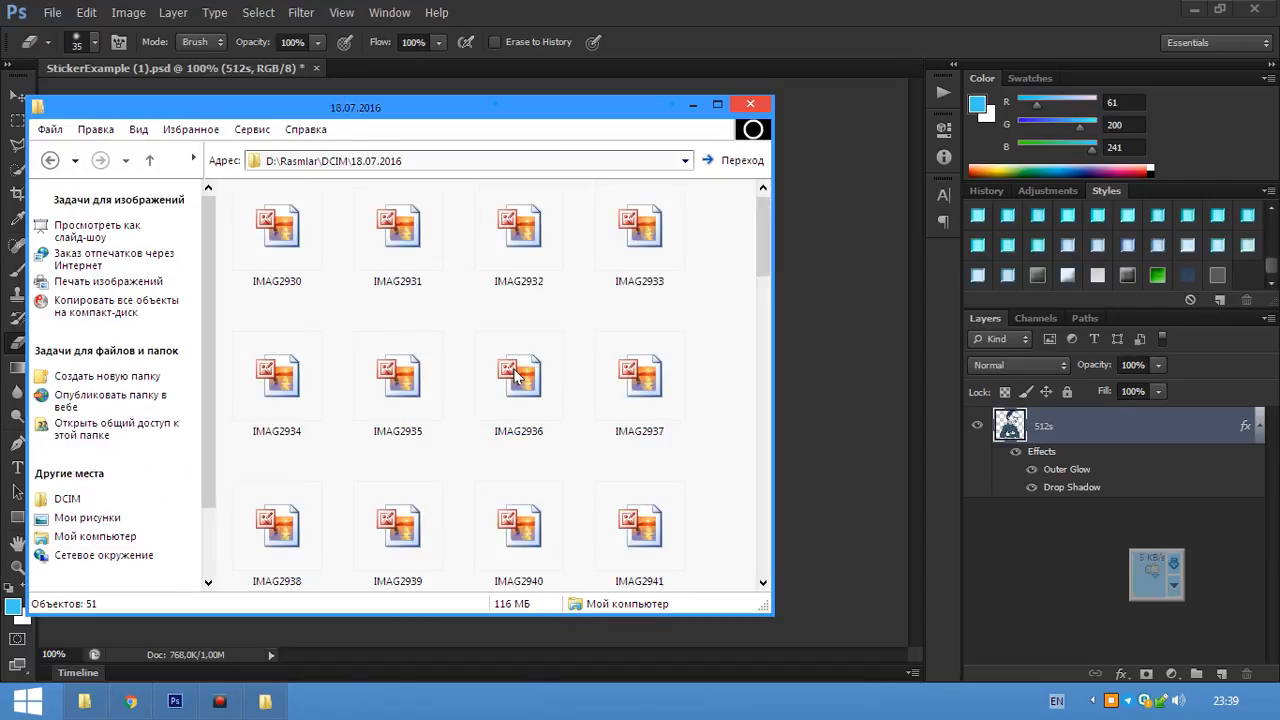
scroll(540, 410, "down", 2)
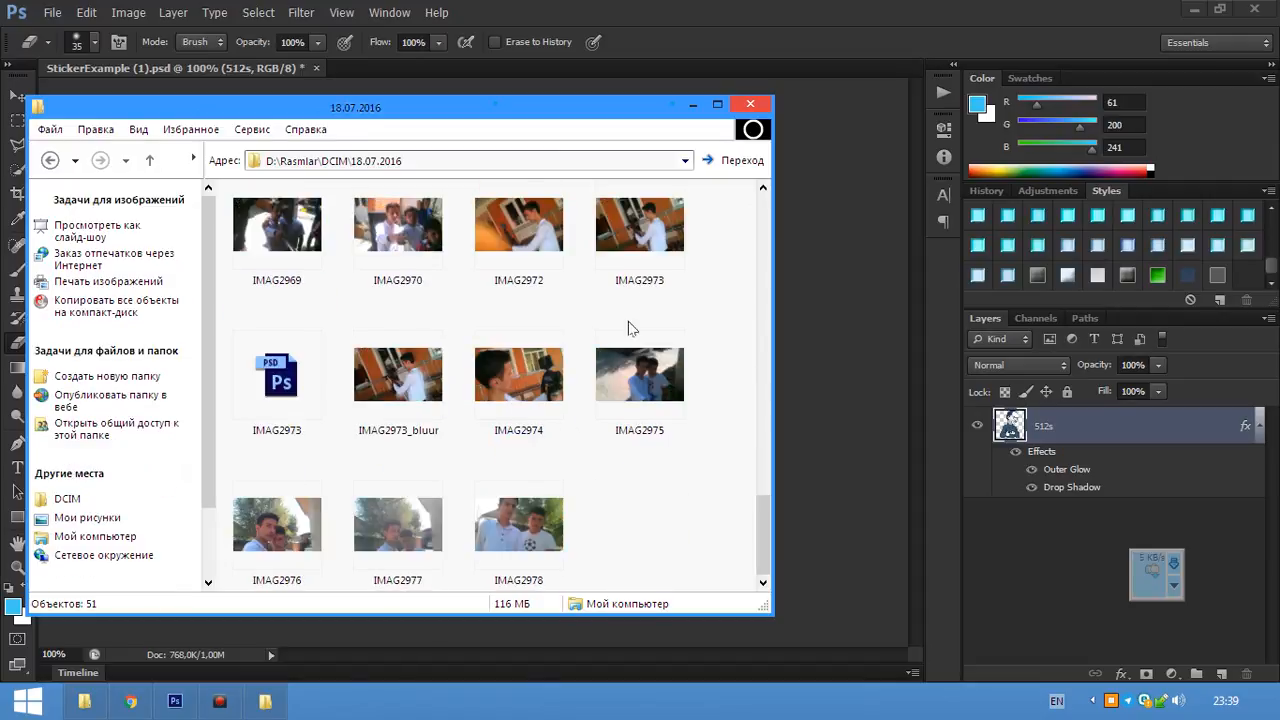
- Place the photo IMAG2973 above the 512s layer in the sticker document and enlarge it to cover the canvas
left_click(646, 247)
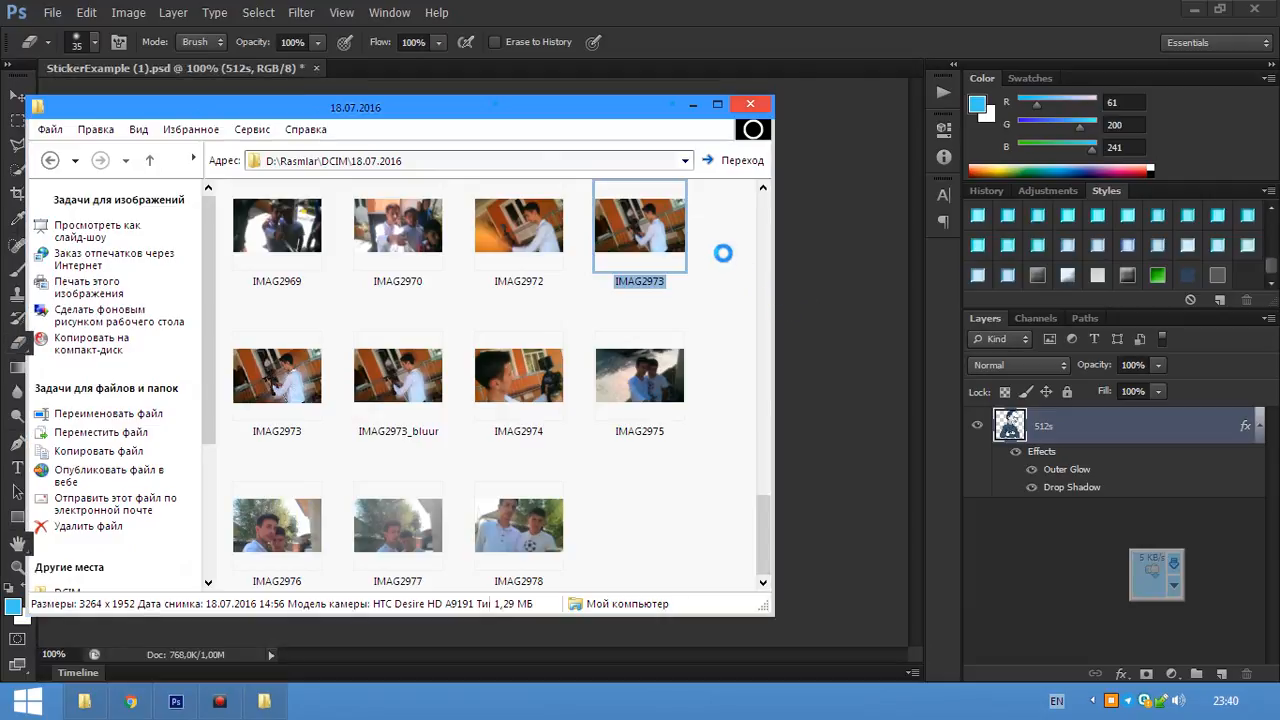
key("e")
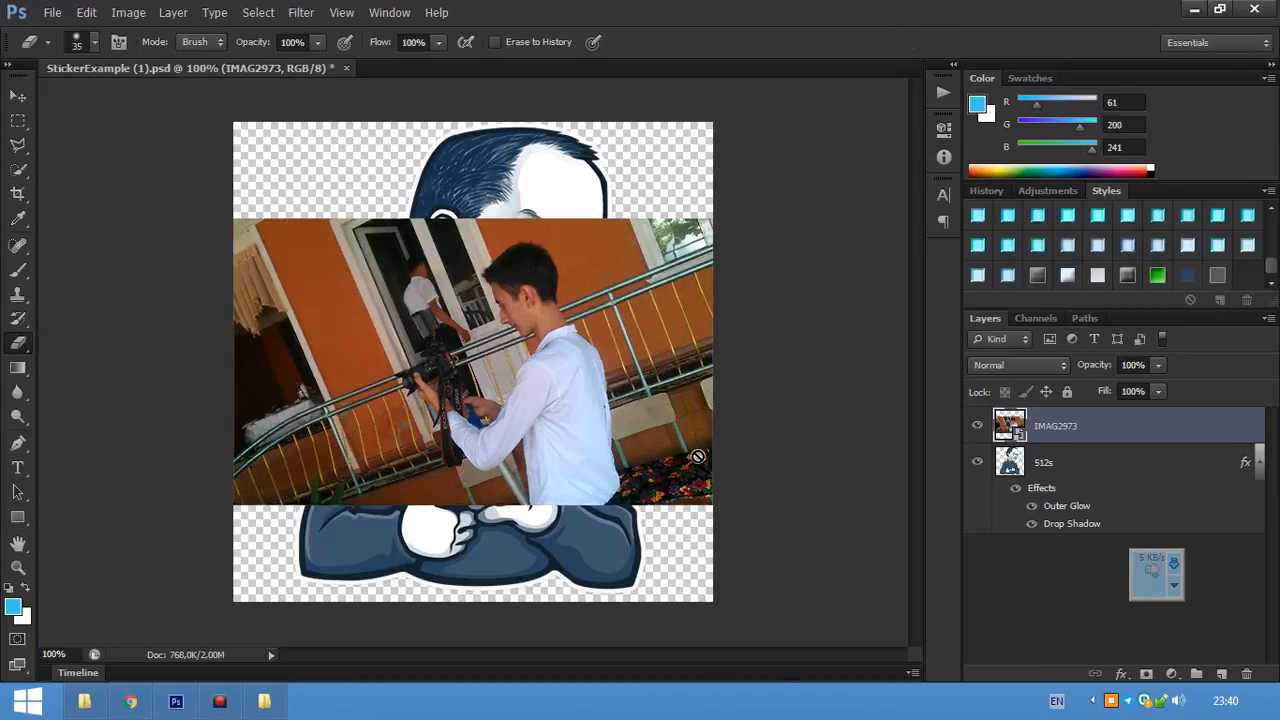
left_click(225, 702)
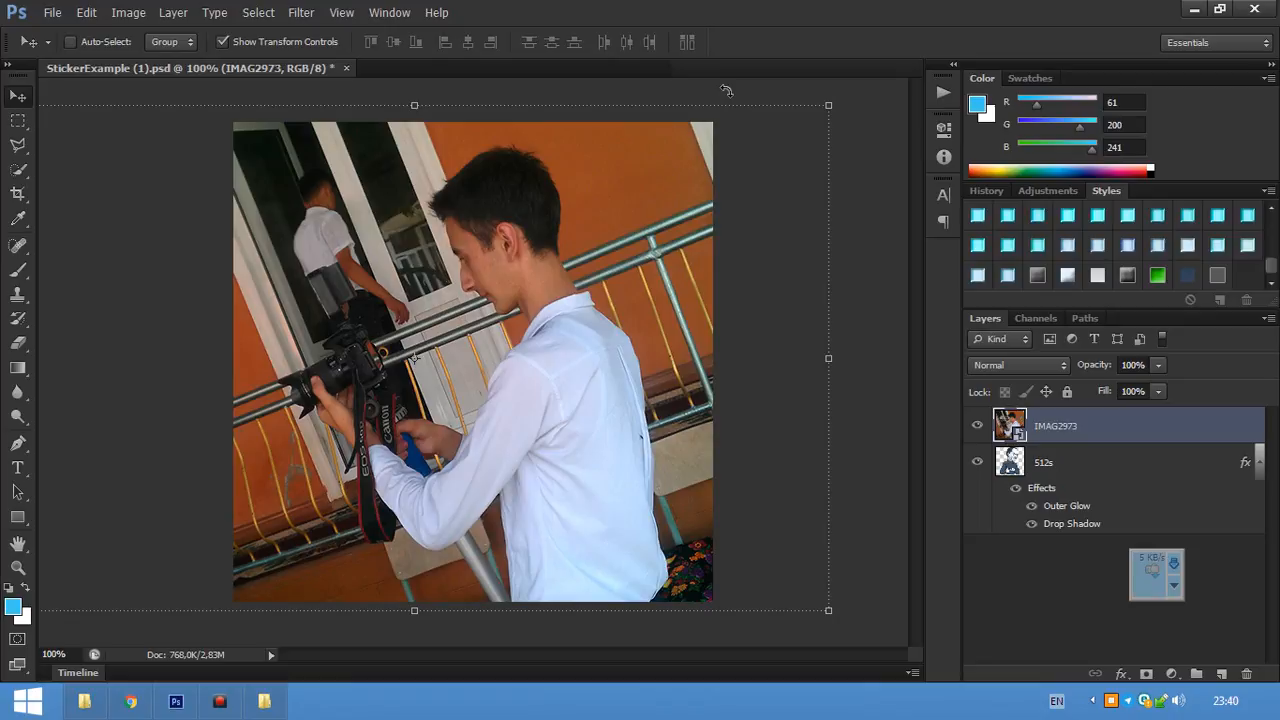
- Look over the lasso variants and the eraser's brush options, and rasterize the IMAG2973 smart object
left_click(19, 146)
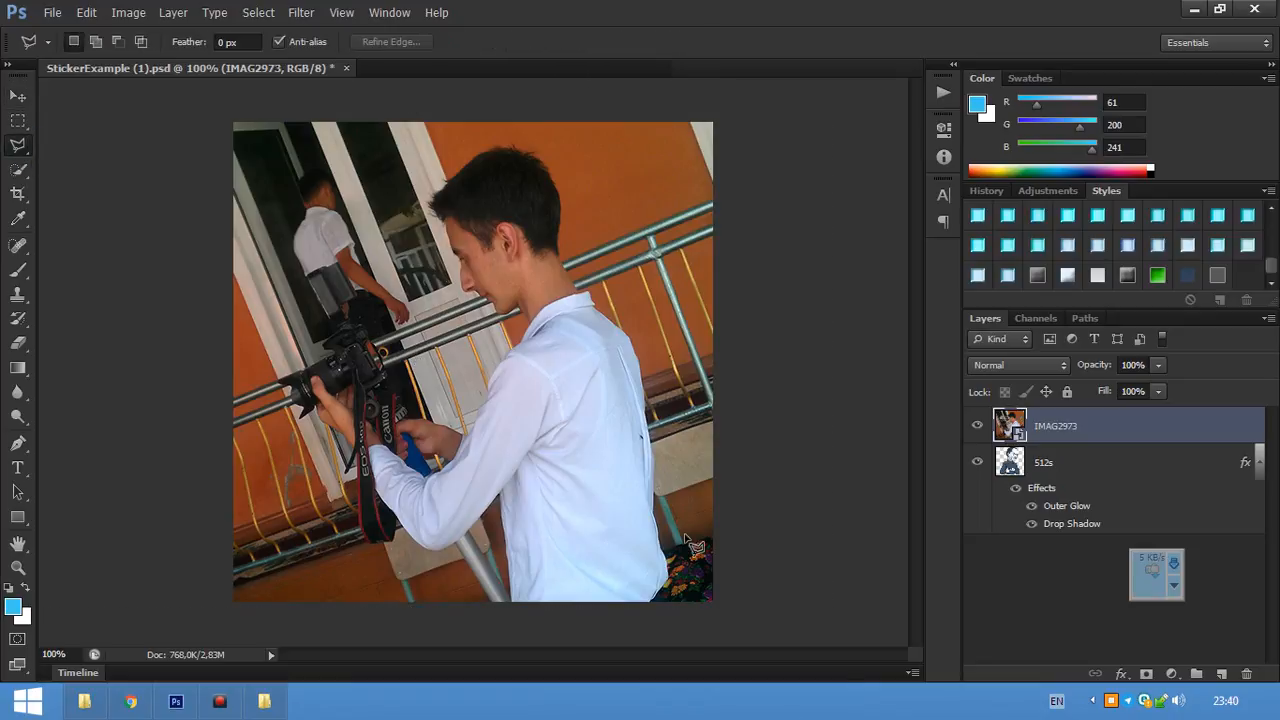
right_click(24, 146)
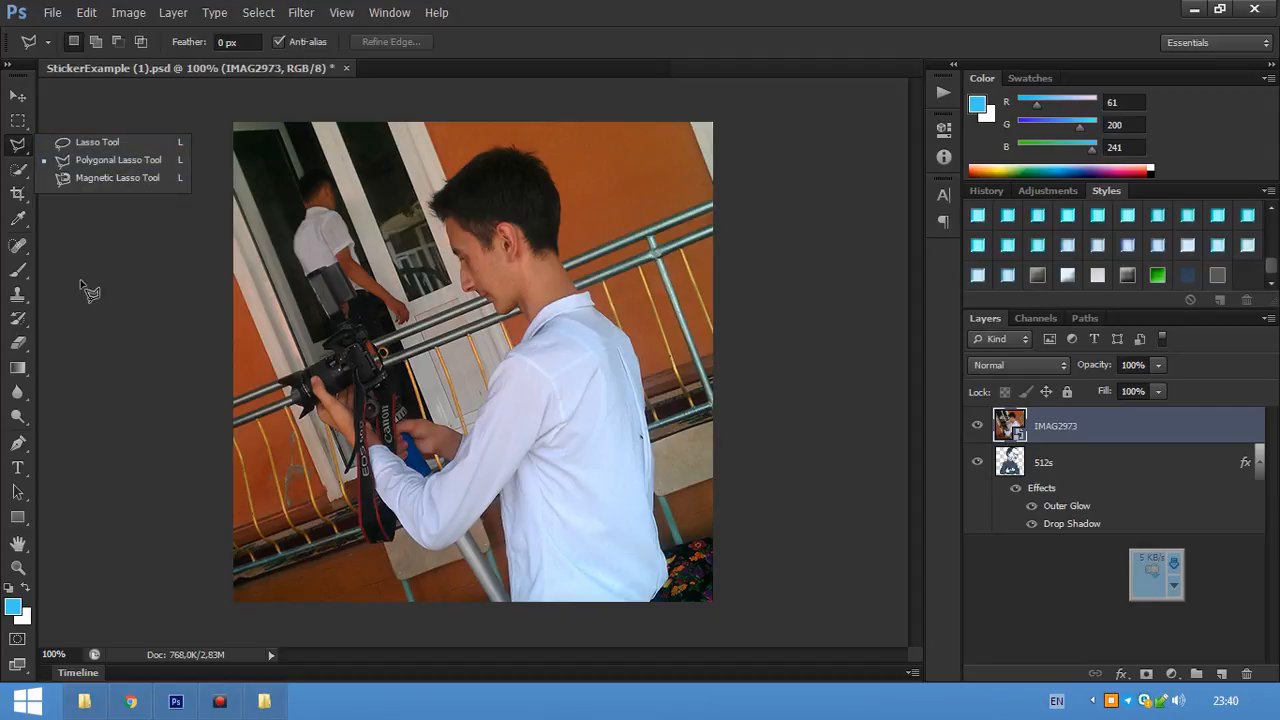
left_click(18, 342)
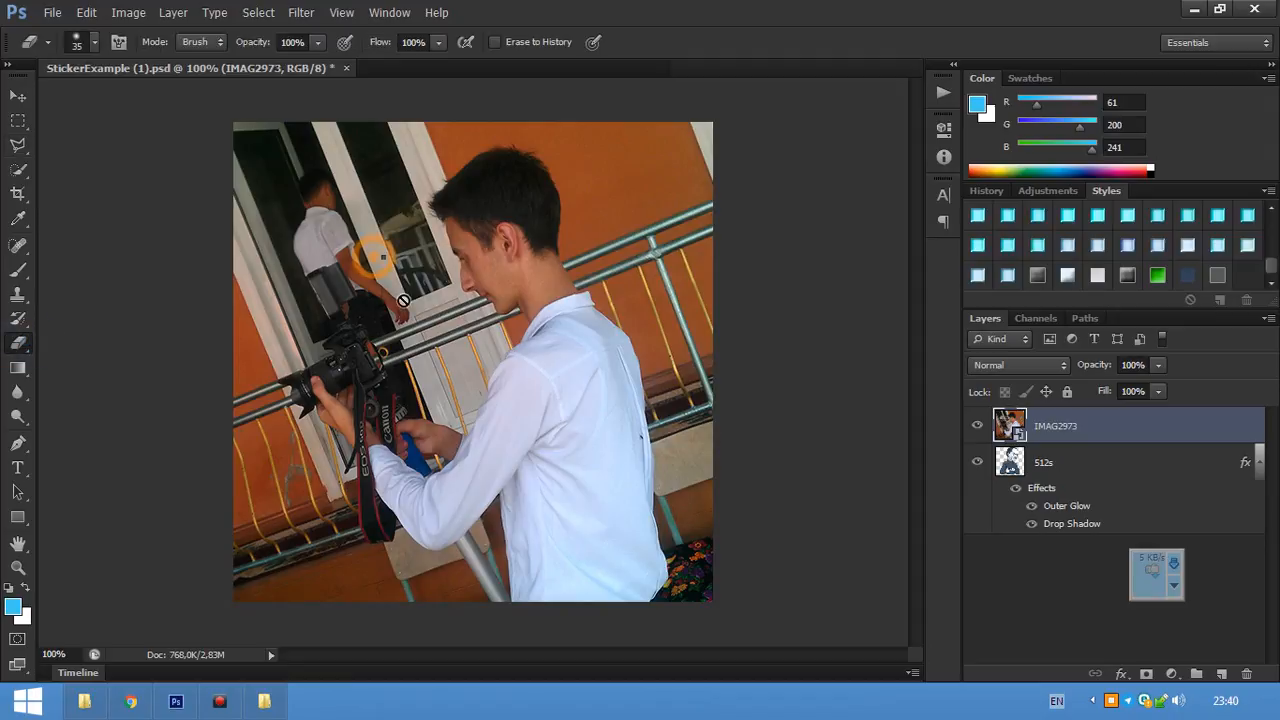
right_click(358, 260)
left_click(567, 390)
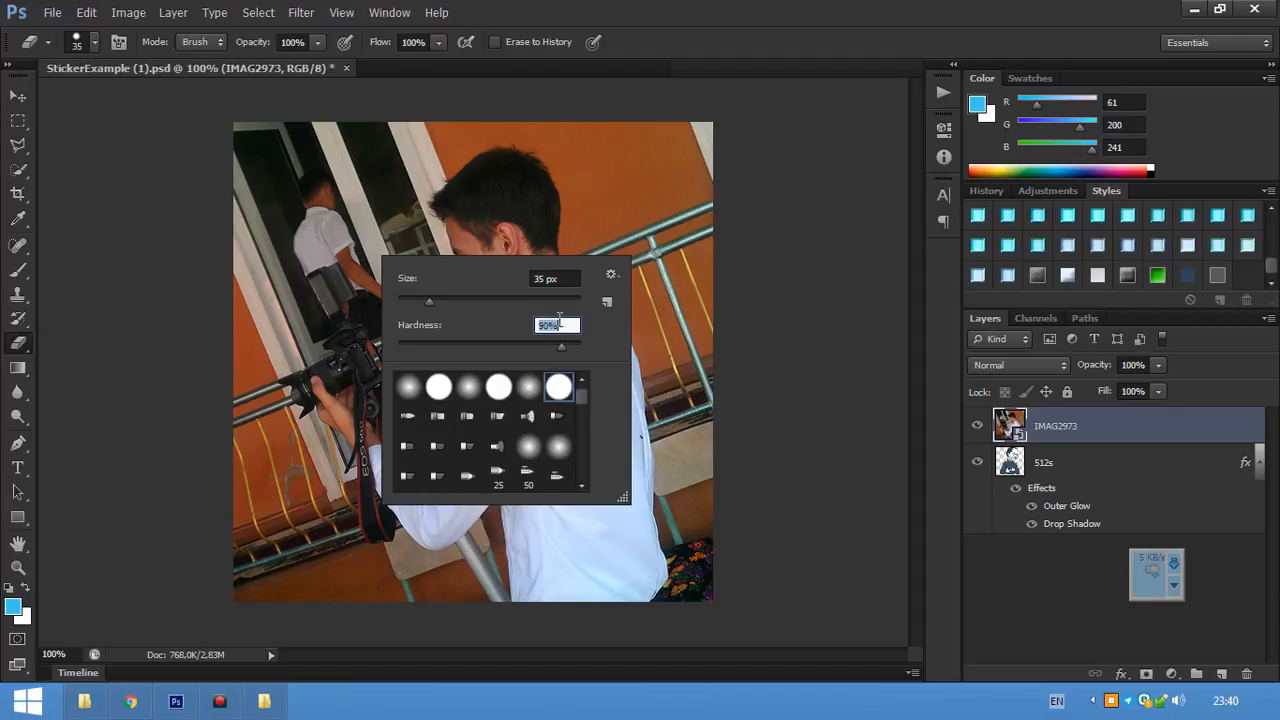
left_click(623, 172)
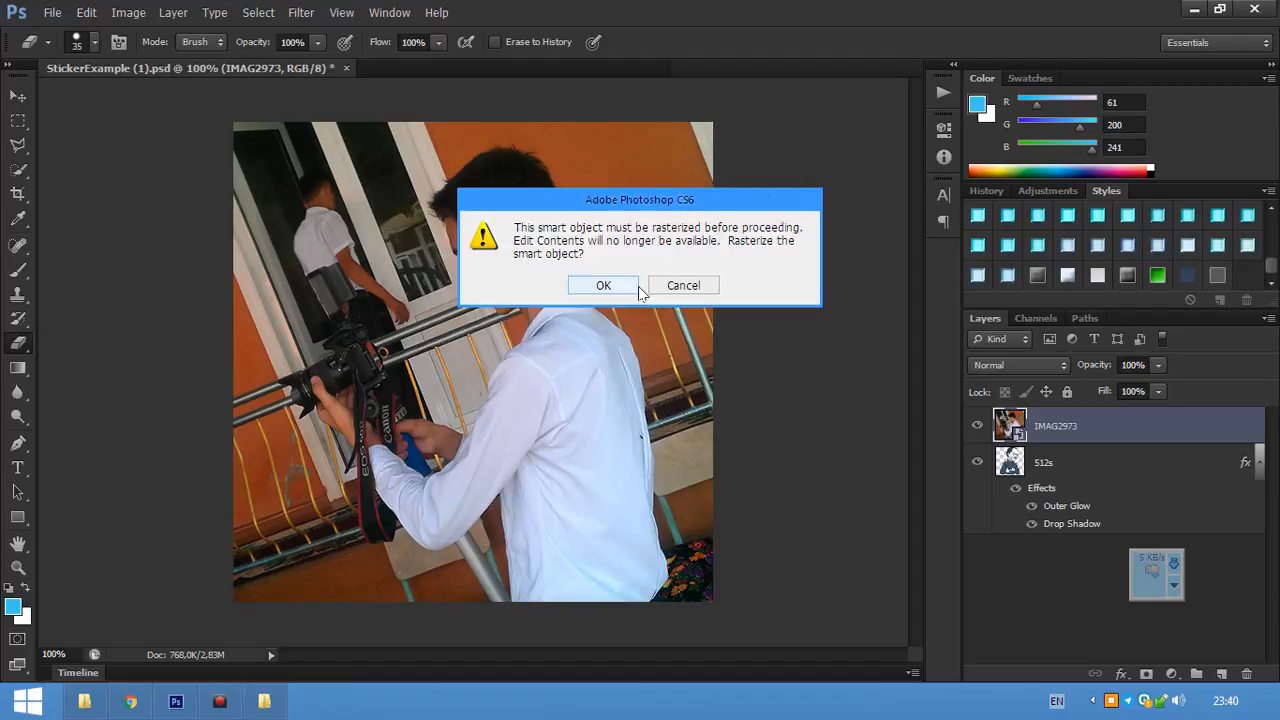
left_click(603, 286)
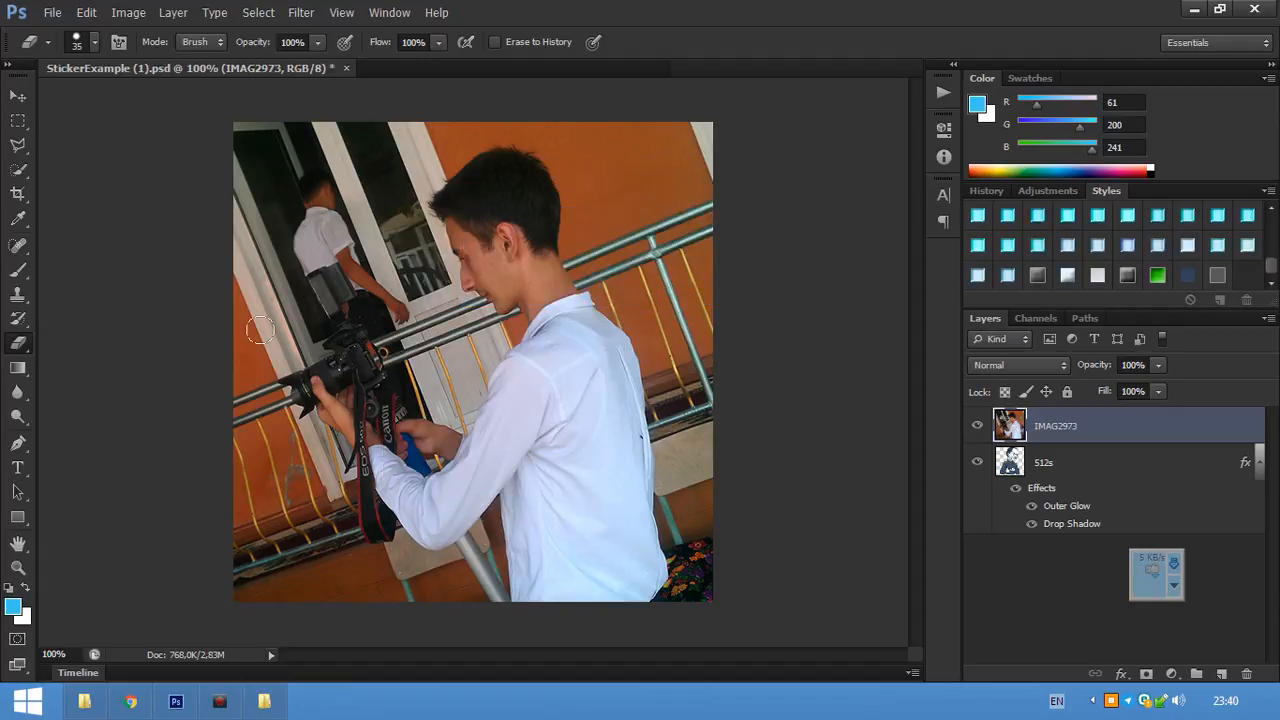
- Outline the background behind the man's back with the Polygonal Lasso, from shirt hem to collar, delete it and deselect
left_click(18, 145)
scroll(663, 592, "up", 5)
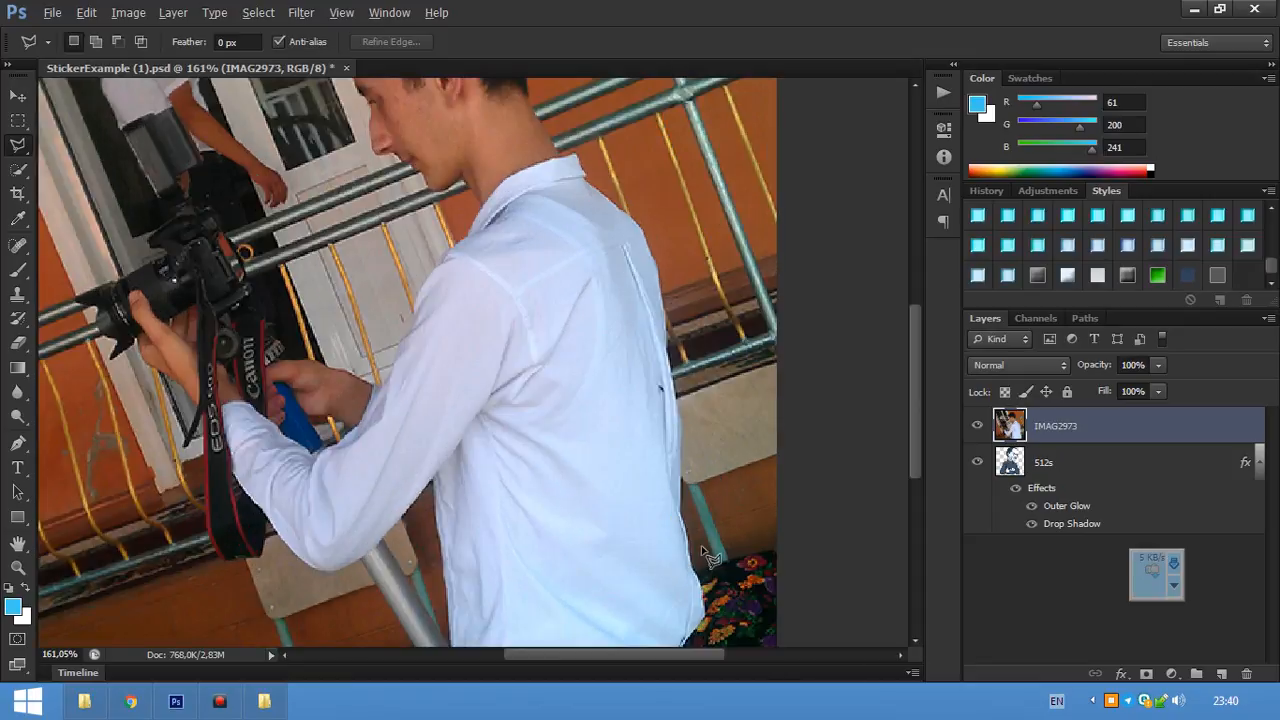
scroll(640, 545, "up", 4)
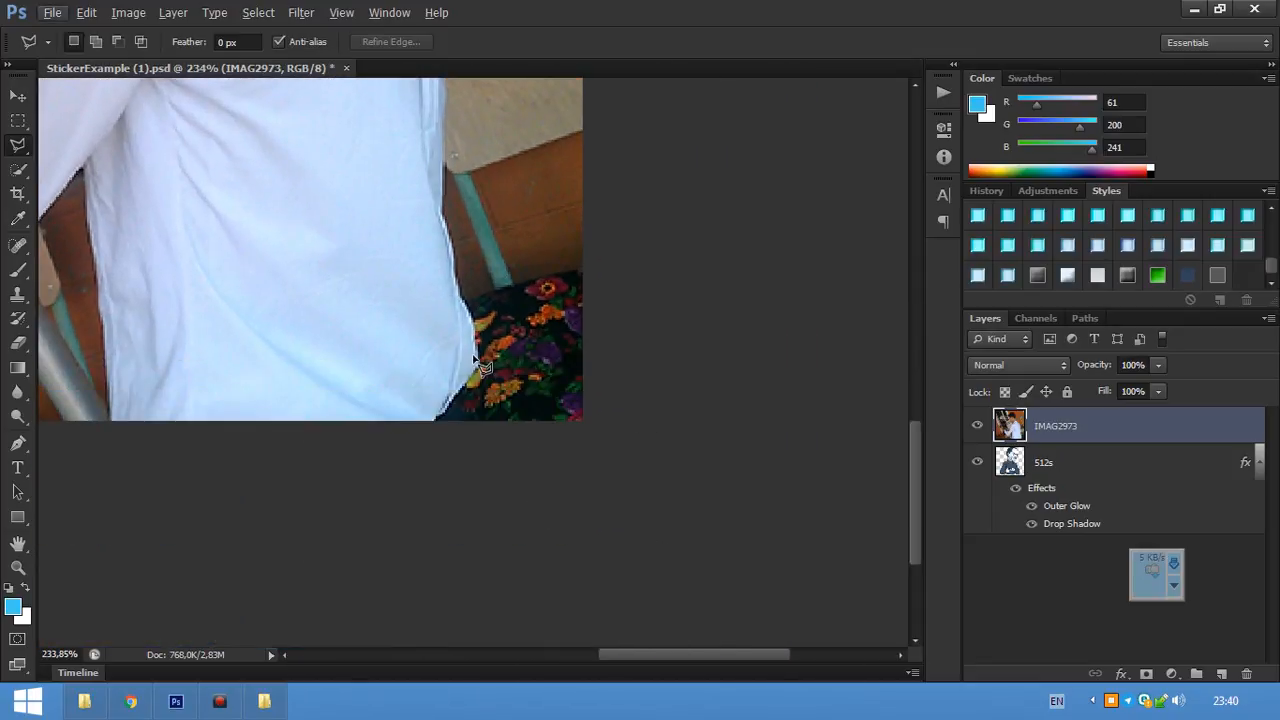
left_click(472, 487)
left_click(434, 443)
left_click(481, 320)
left_click(443, 223)
scroll(437, 129, "up", 2)
left_click_drag(422, 150, 414, 500)
left_click(410, 567)
left_click(422, 368)
scroll(385, 116, "up", 5)
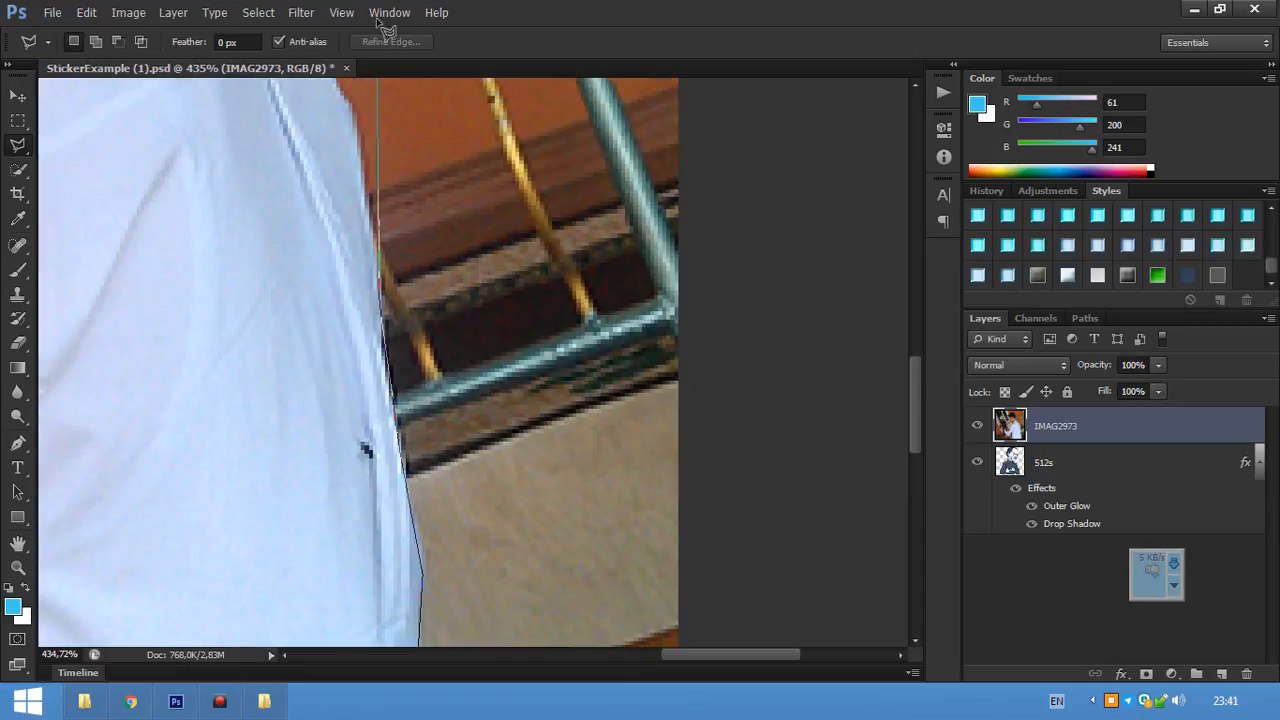
left_click(357, 443)
left_click(243, 294)
left_click(170, 218)
left_click(164, 200)
left_click(136, 143)
left_click(88, 152)
left_click(75, 115)
left_click(186, 64)
left_click(509, 171)
left_click(857, 197)
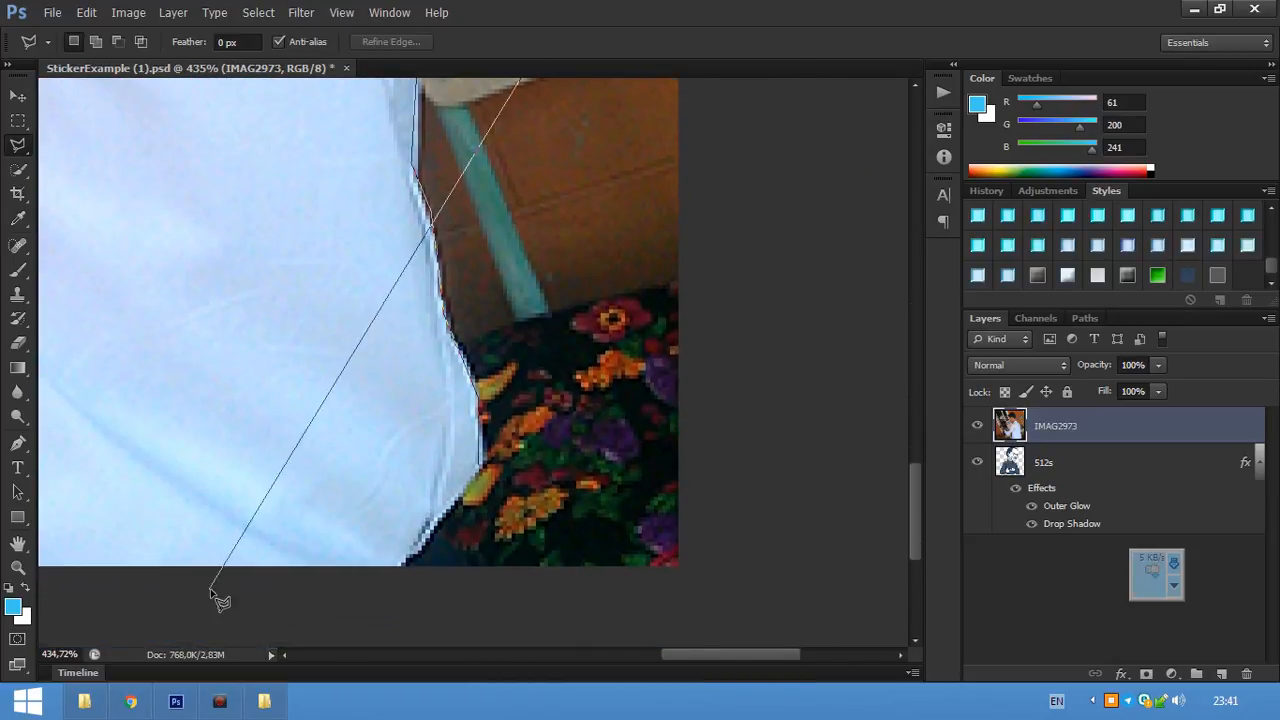
scroll(700, 575, "down", 3)
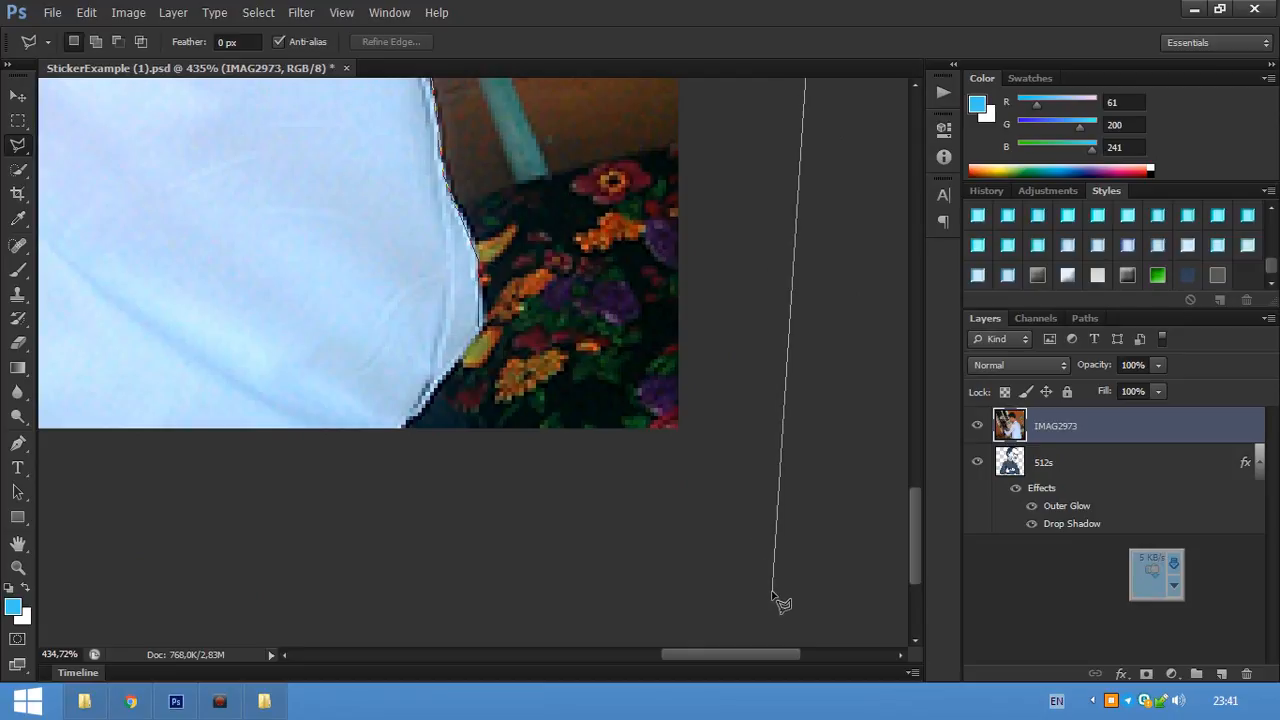
double_click(768, 575)
key("Delete")
key("ctrl+d")
scroll(529, 294, "down", 5)
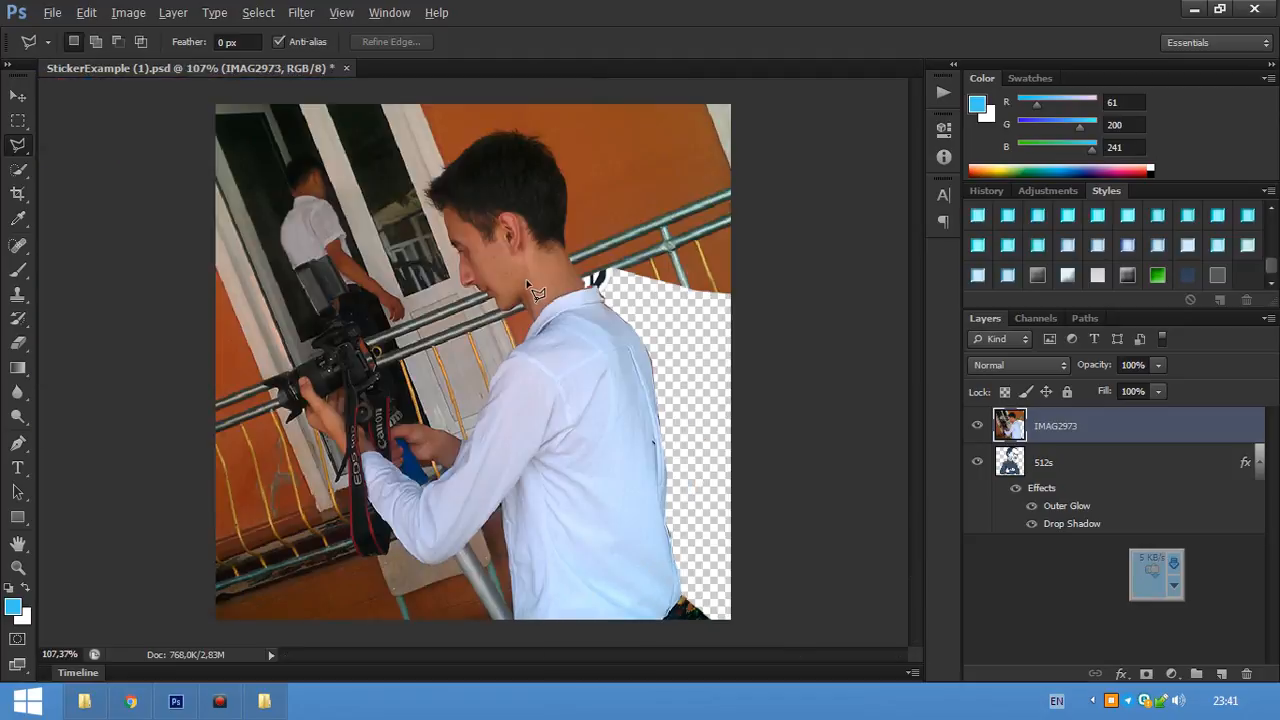
key("alt")
key("alt+Tab")
key("alt+Tab")
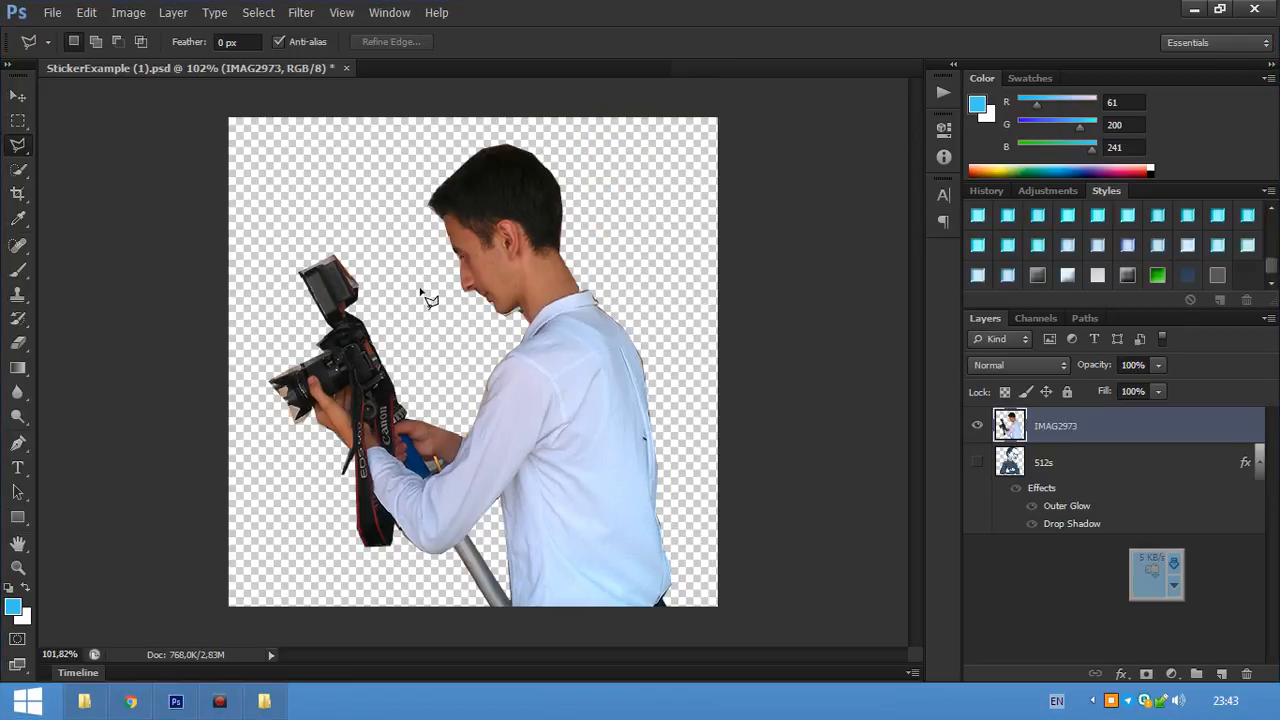
- Clean up the background remnants around the camera lens on the IMAG2973 layer with a 14 px eraser
scroll(421, 297, "up", 3)
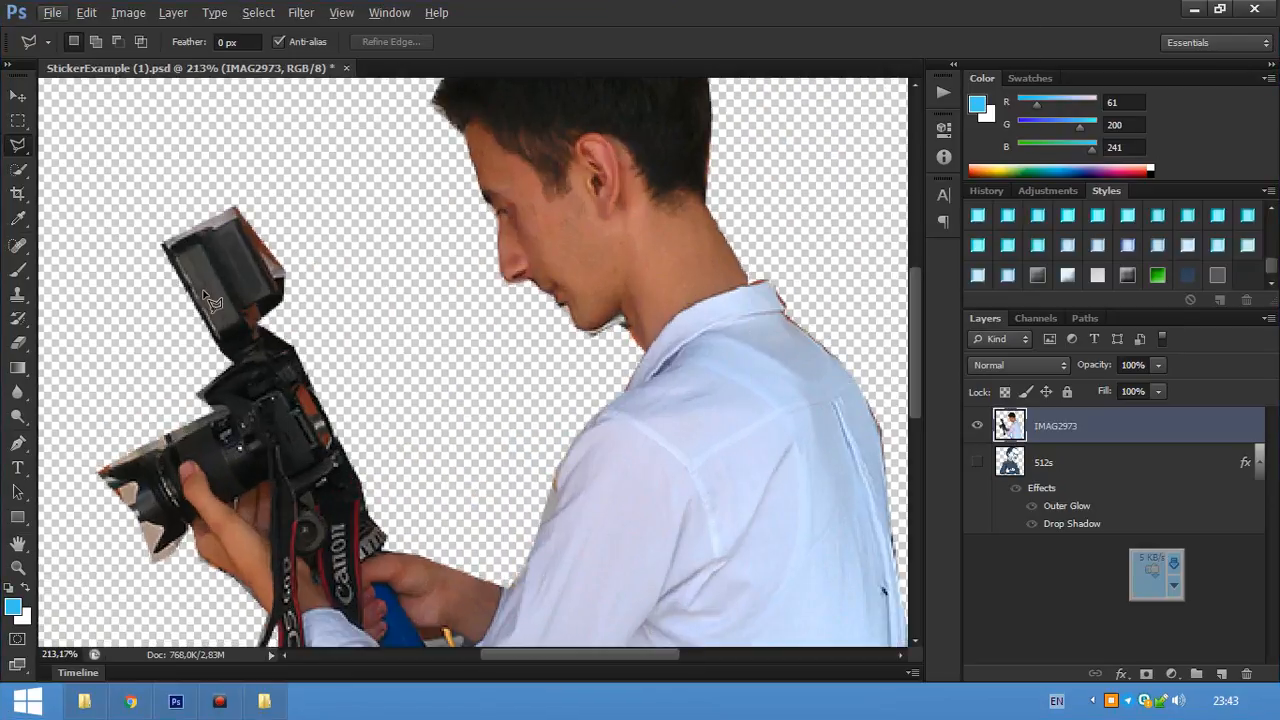
key("e")
scroll(300, 248, "up", 2)
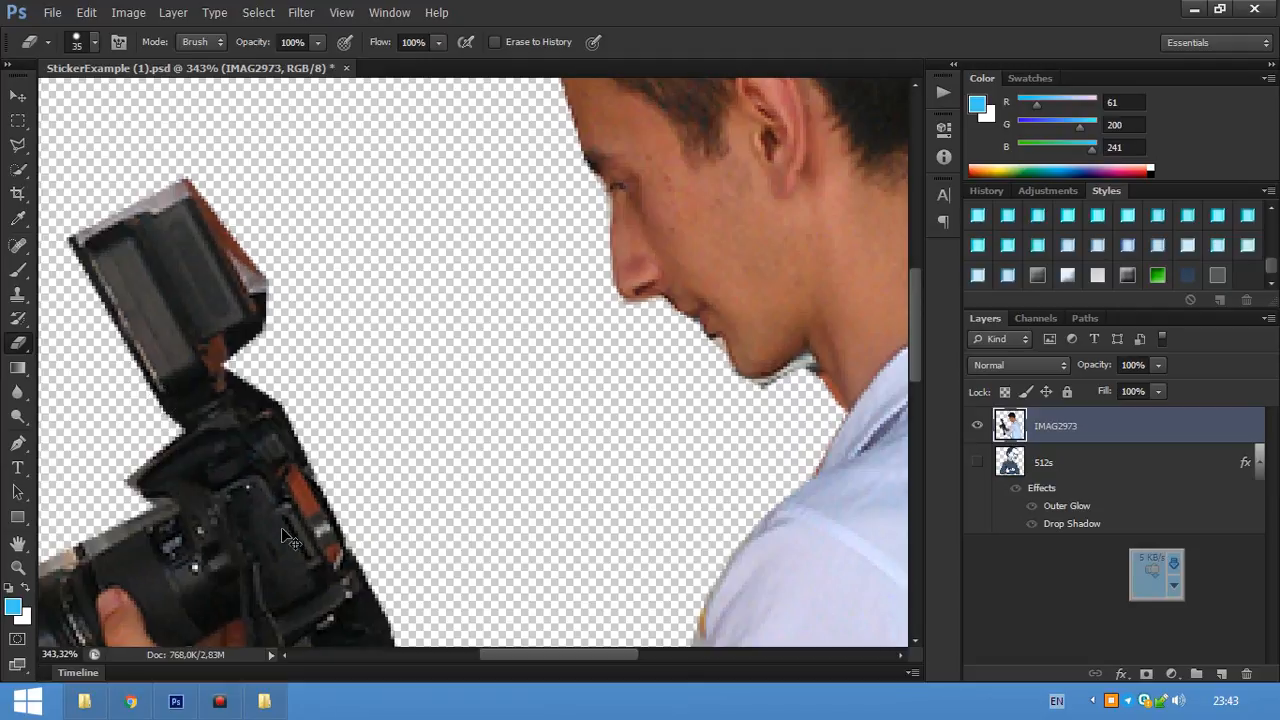
scroll(232, 487, "down", 3)
scroll(200, 400, "left", 3)
scroll(179, 307, "up", 1)
left_click_drag(208, 402, 145, 409)
mouse_move(190, 261)
left_mouse_down()
mouse_move(226, 334)
mouse_move(283, 364)
mouse_move(272, 345)
mouse_move(294, 420)
mouse_move(323, 449)
mouse_move(314, 520)
mouse_move(366, 532)
mouse_move(425, 508)
mouse_move(518, 545)
mouse_move(543, 598)
mouse_move(595, 595)
left_mouse_up()
scroll(578, 572, "down", 5)
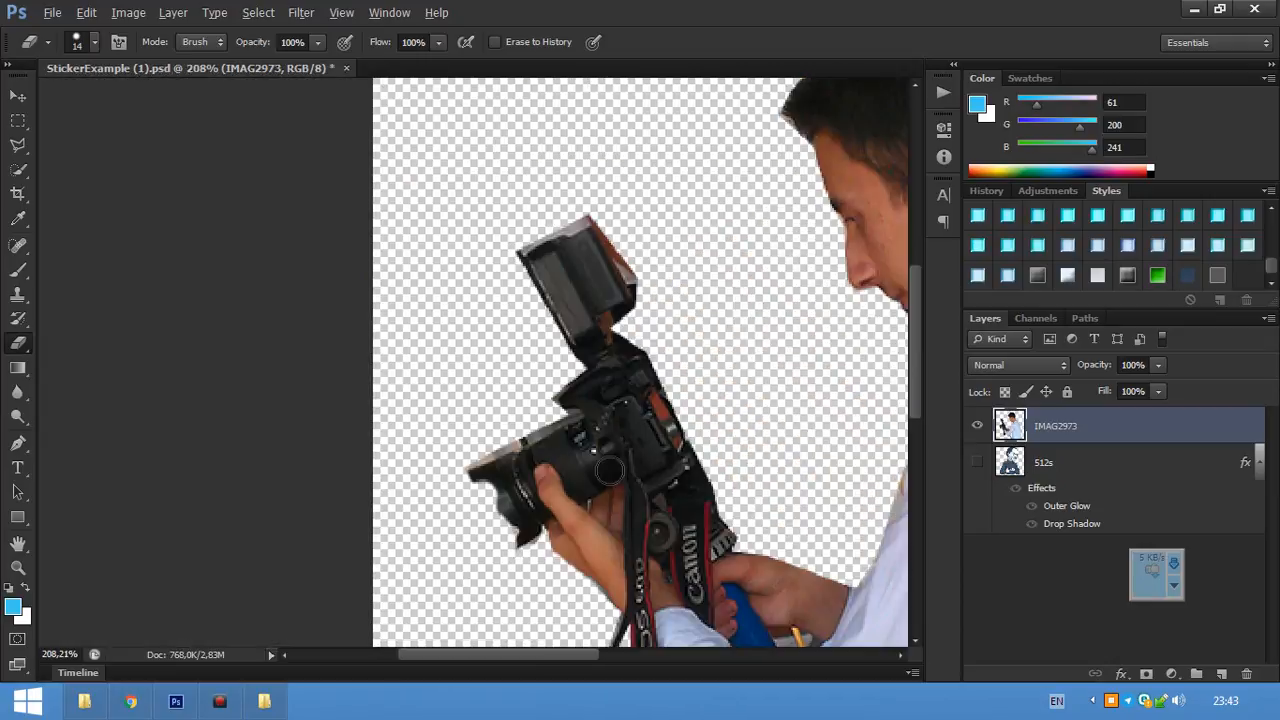
- Create a new RGB document of 512 by 512 pixels at 72 pixels/inch with a white background
left_click(56, 12)
left_click(66, 33)
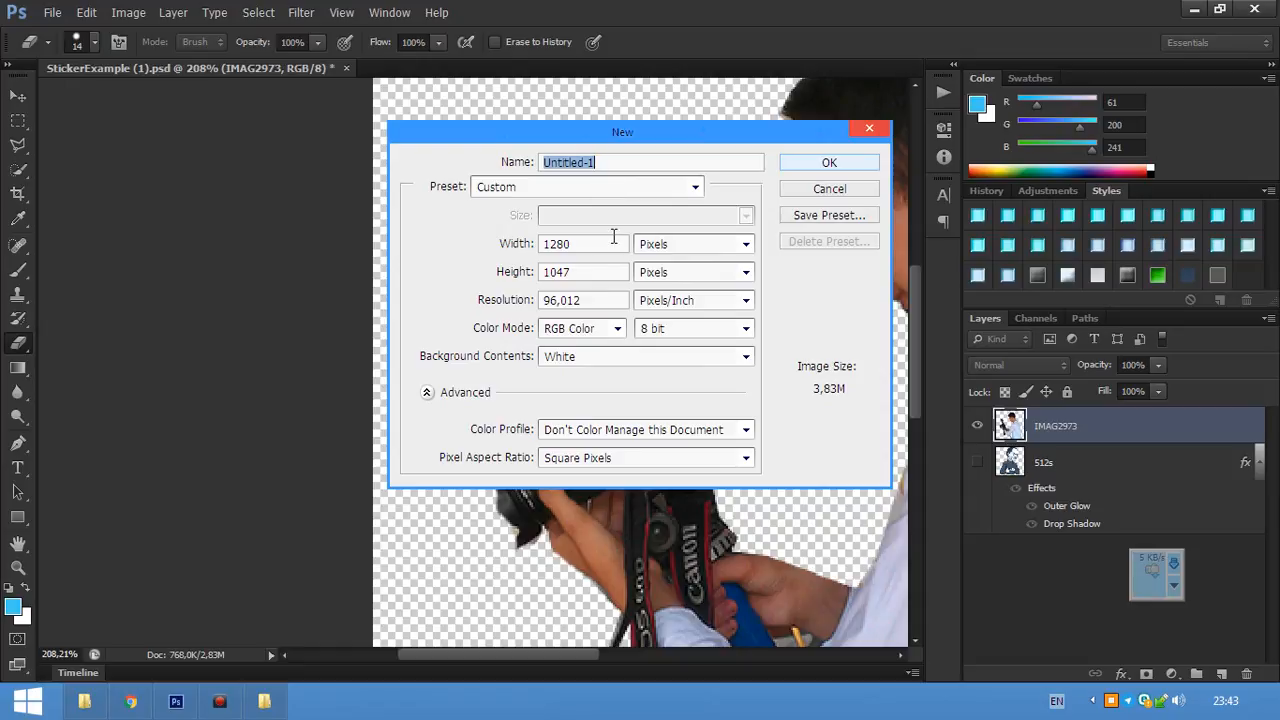
double_click(602, 243)
type("512")
key("Tab")
key("Tab")
type("512")
key("Tab")
key("Tab")
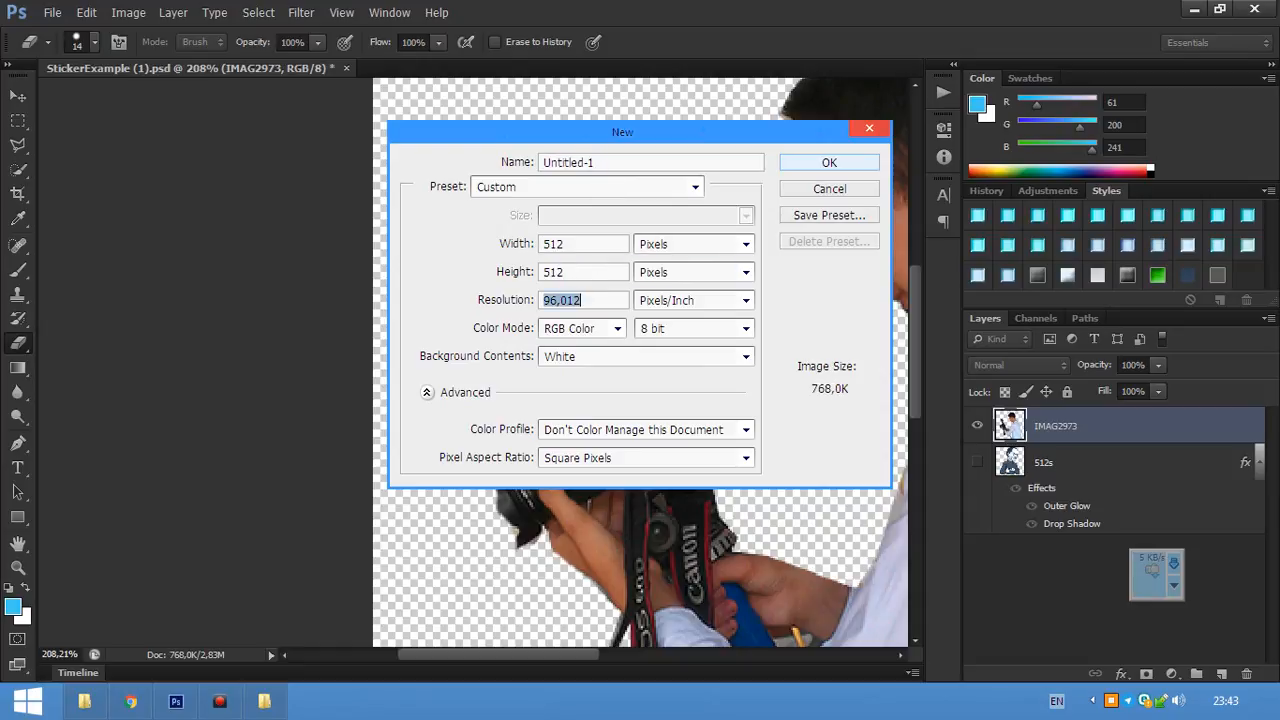
type("72")
key("Return")
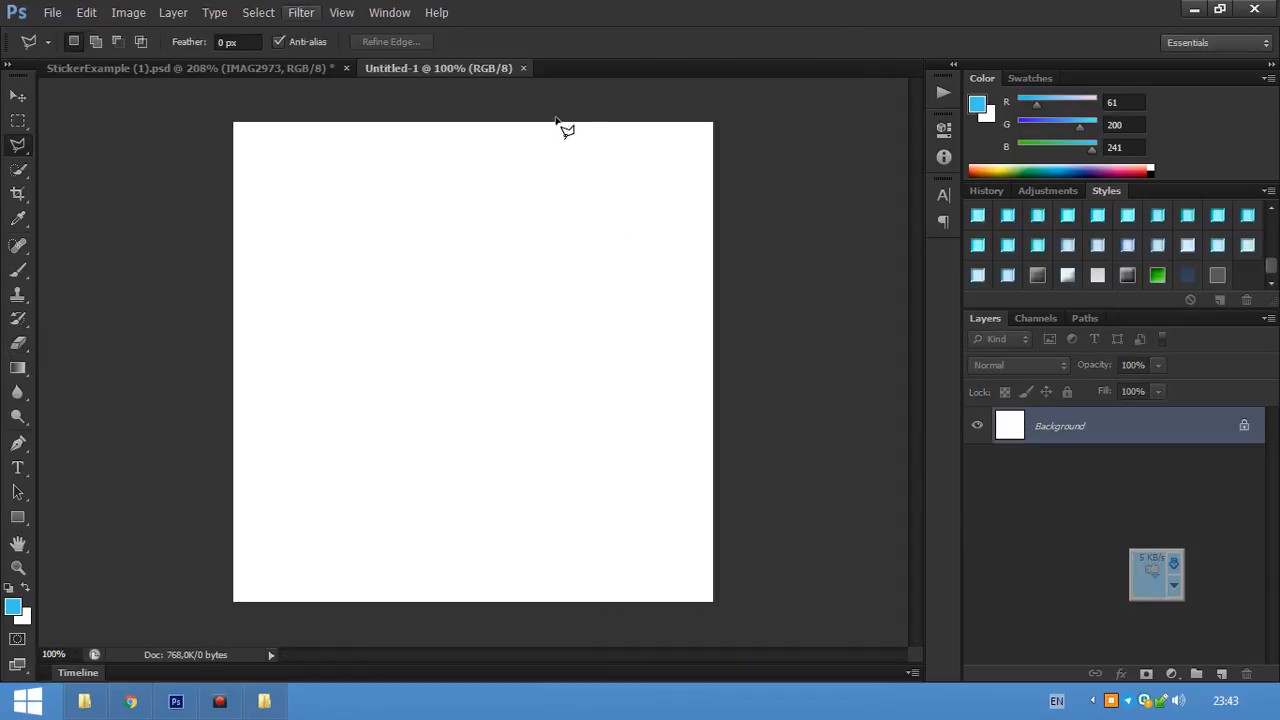
- Close the blank 512 by 512 document and inspect the cut-out man in StickerExample (1).psd
left_click(523, 68)
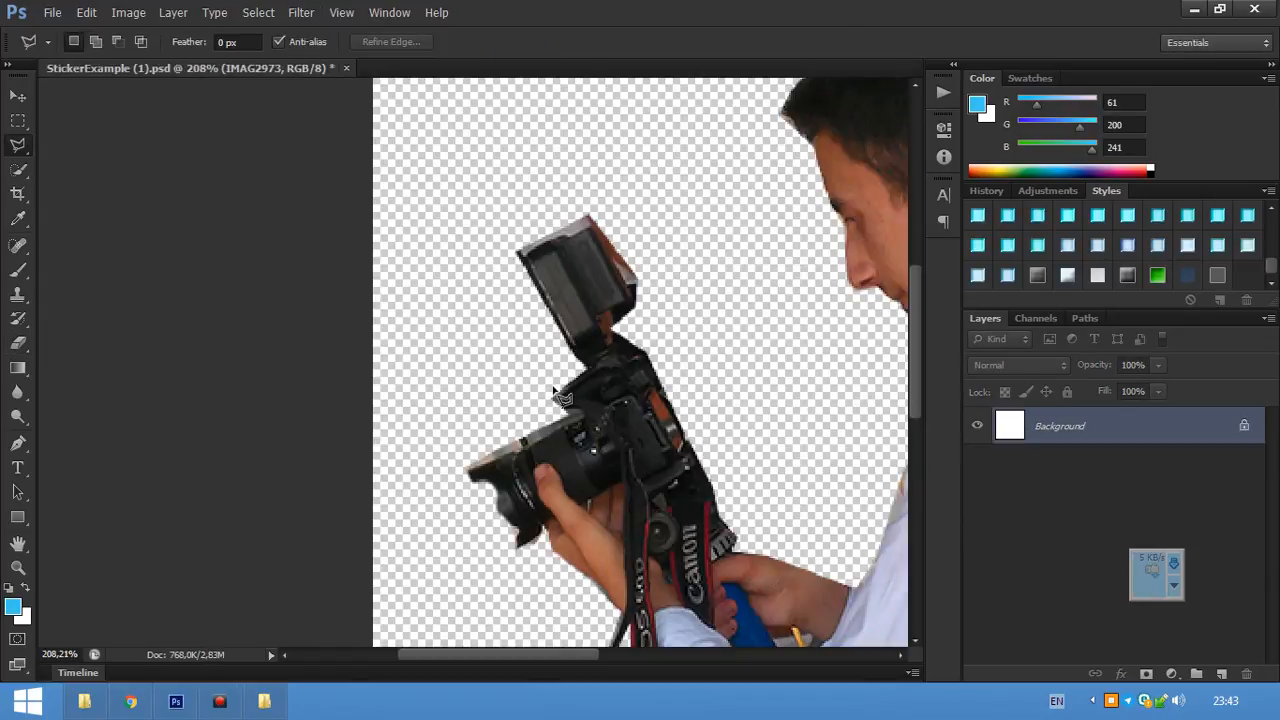
scroll(616, 226, "up", 2)
scroll(623, 243, "down", 5)
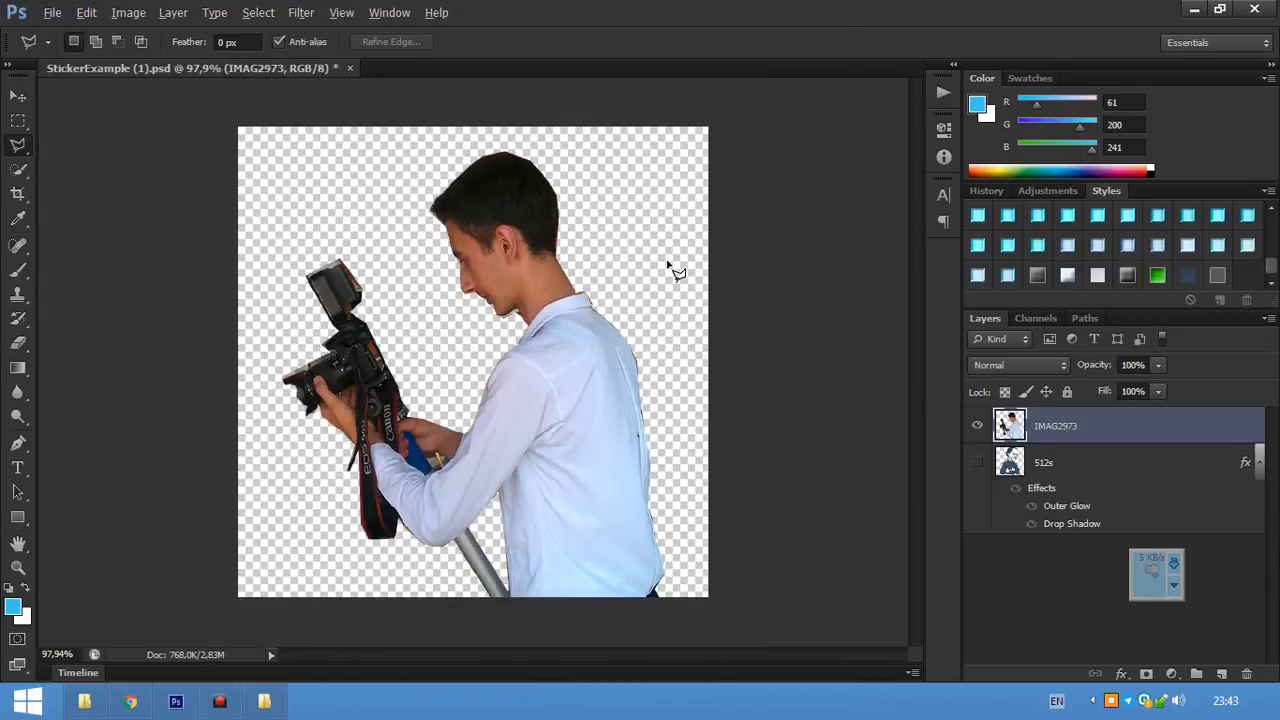
scroll(657, 297, "up", 3)
scroll(657, 303, "down", 1)
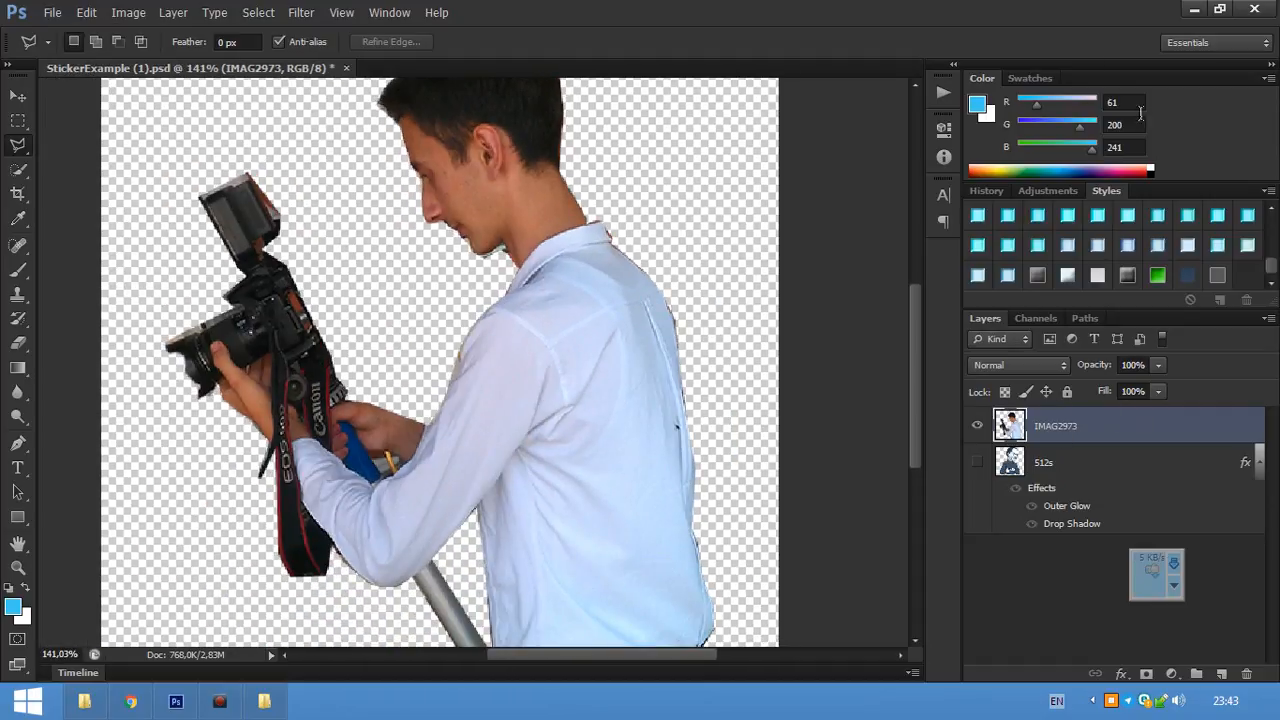
- Add a Brightness/Contrast adjustment layer above IMAG2973 and set its contrast to 12
left_click(1052, 191)
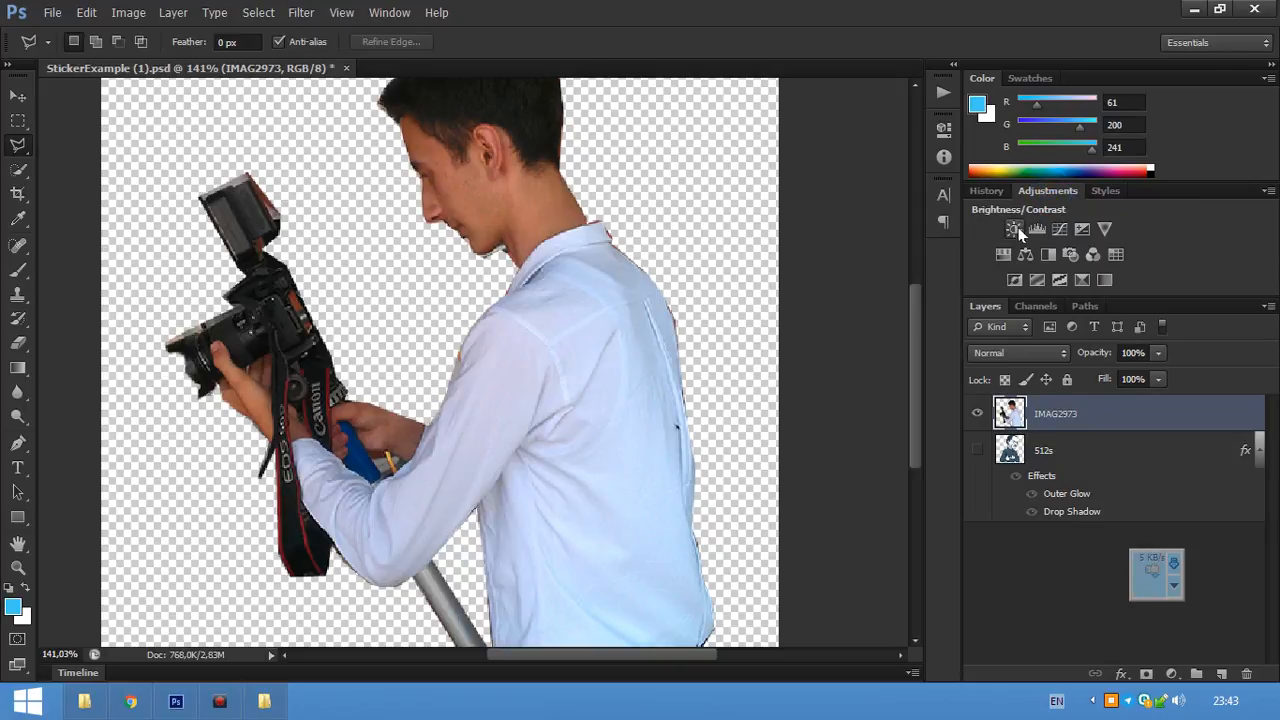
left_click(1012, 228)
left_click_drag(782, 265, 795, 262)
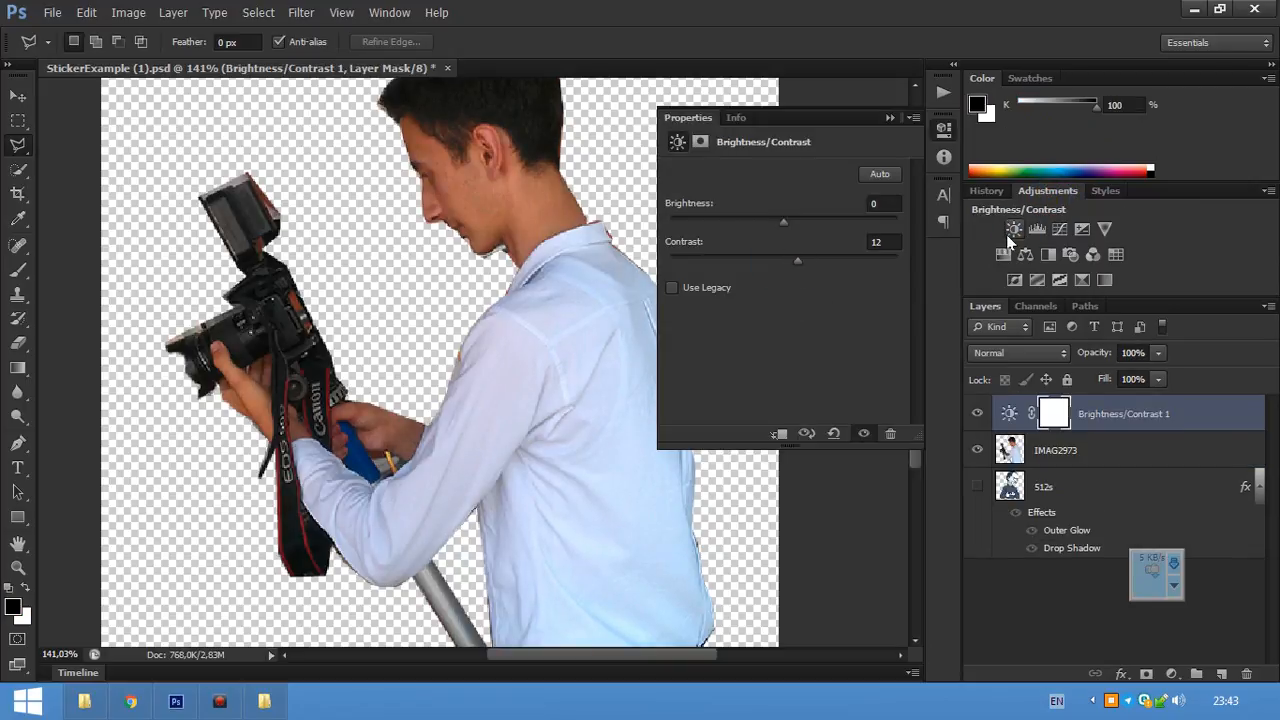
- Add a Curves adjustment layer that slightly darkens the upper midtones, with a second anchor point in the shadows
left_click(1059, 229)
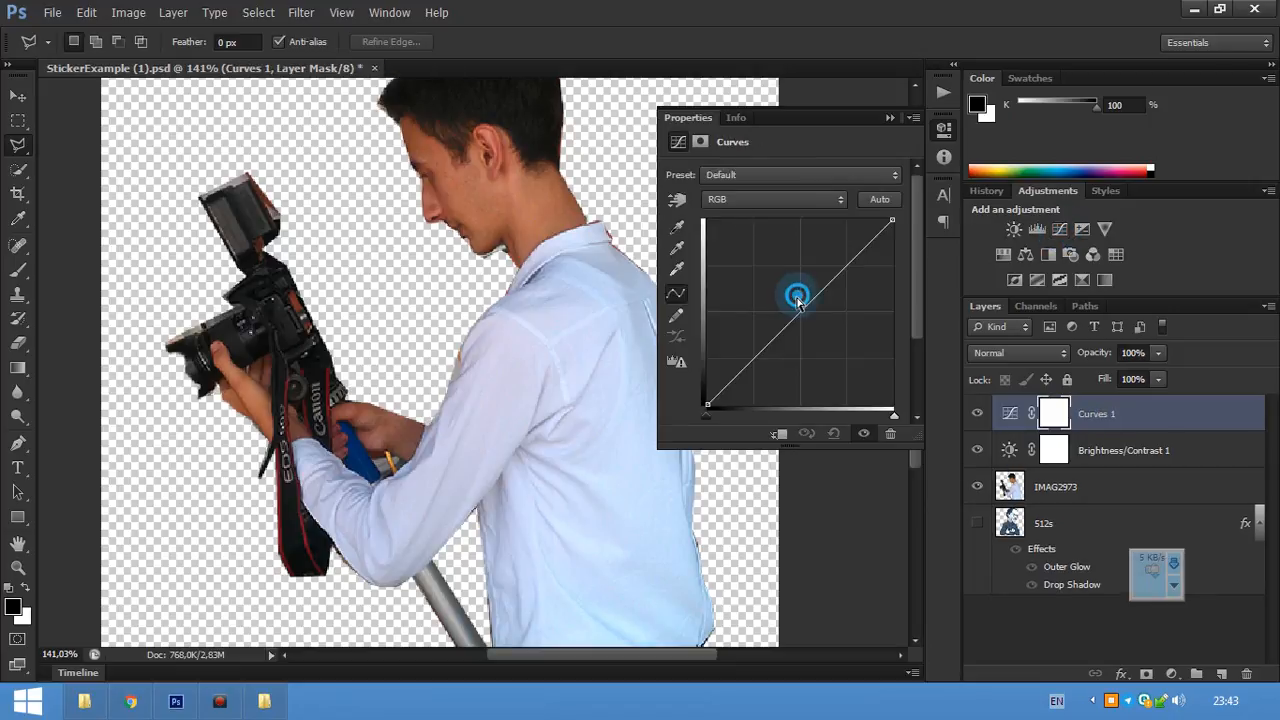
left_click_drag(811, 310, 833, 293)
left_click(763, 349)
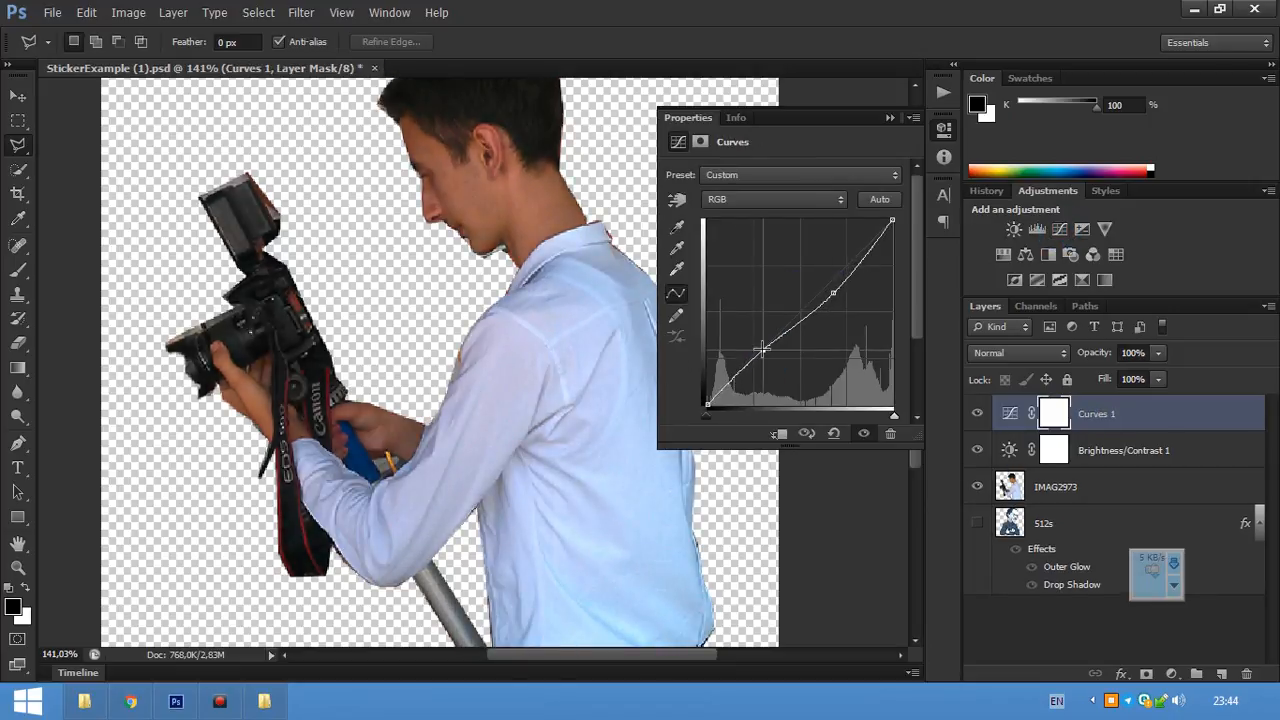
- Add a Levels adjustment layer and lower its white output level to 235
left_click(1037, 230)
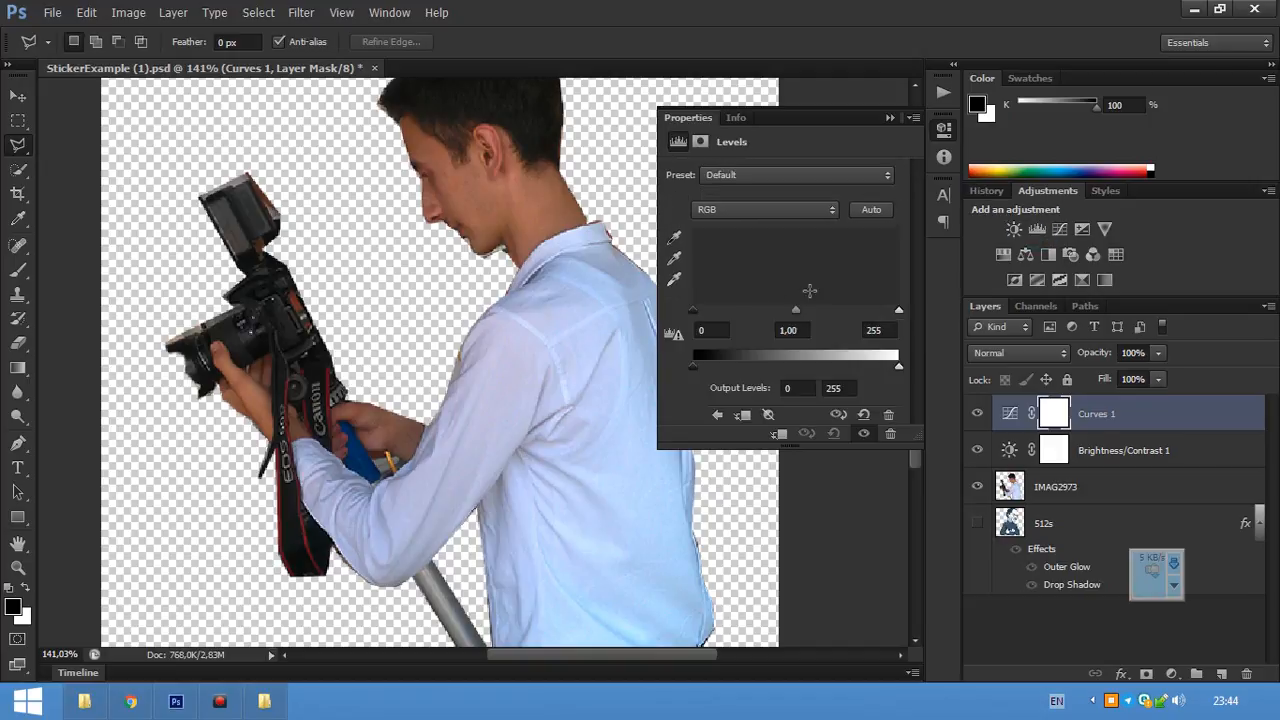
left_click_drag(700, 372, 668, 368)
left_click_drag(896, 364, 883, 357)
scroll(259, 249, "down", 3)
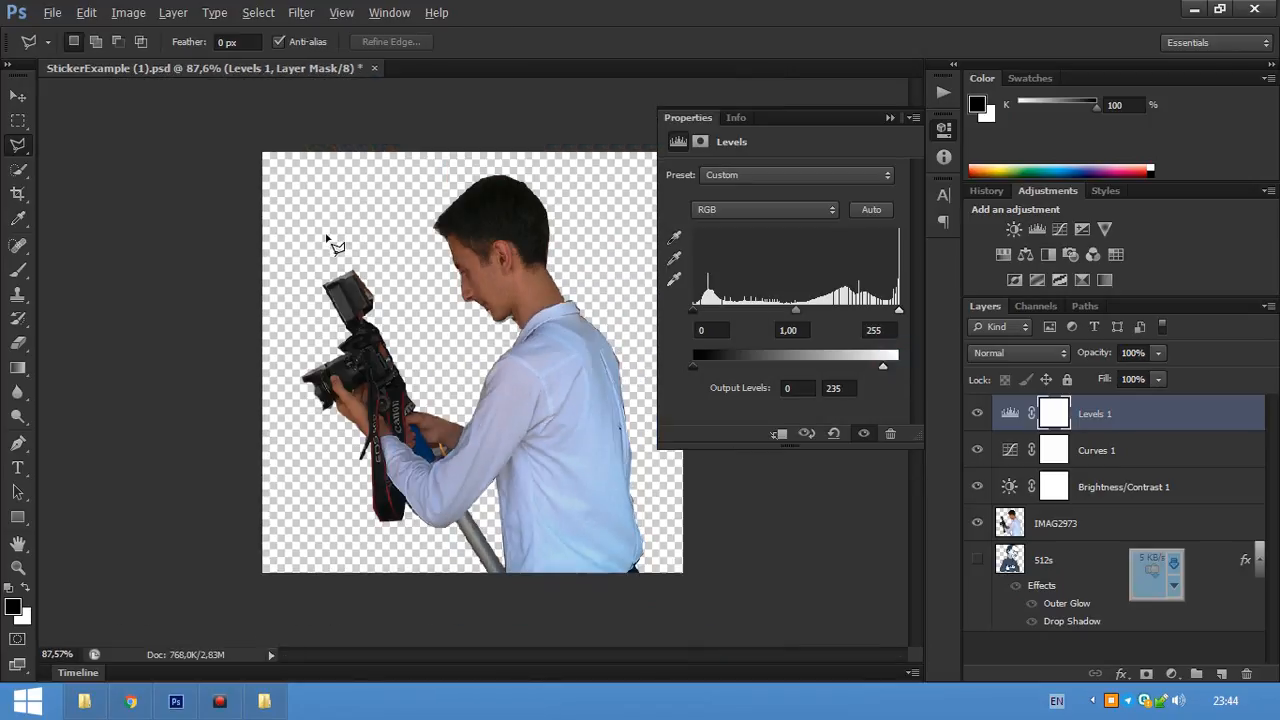
- Try to lighten the man's hair with the Dodge tool on the Levels 1 layer mask
left_click(17, 417)
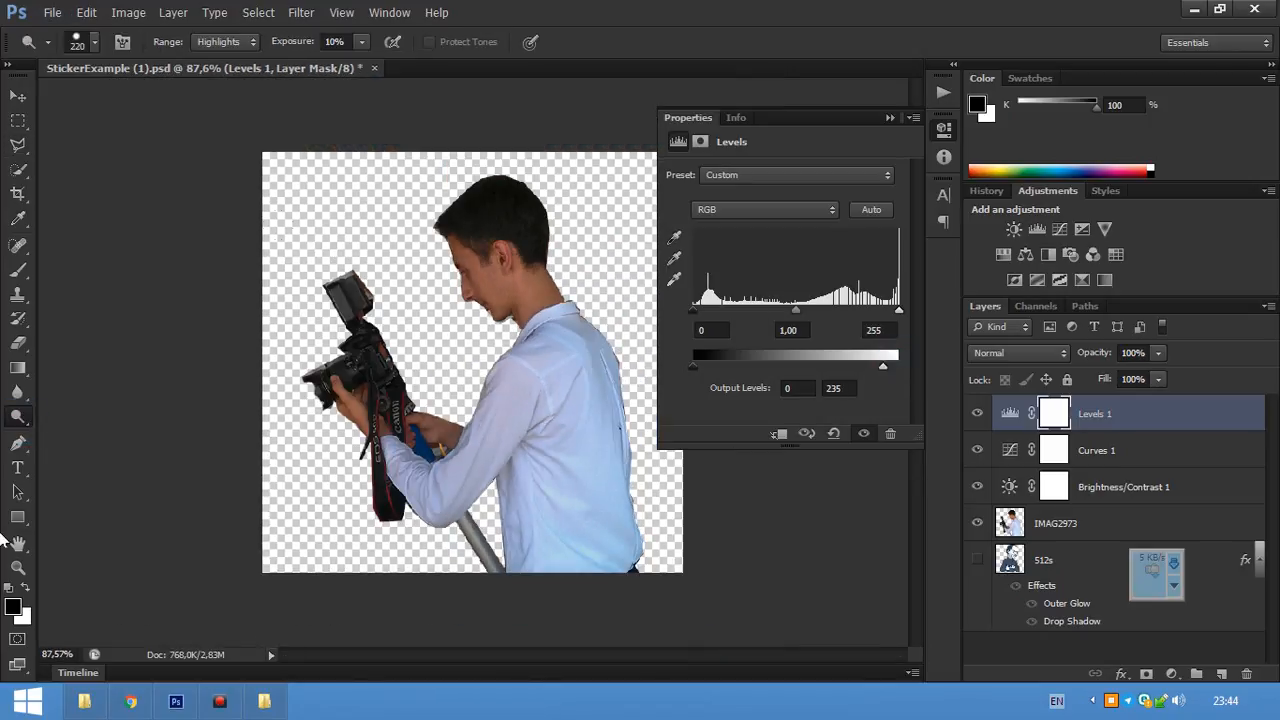
left_click(18, 417)
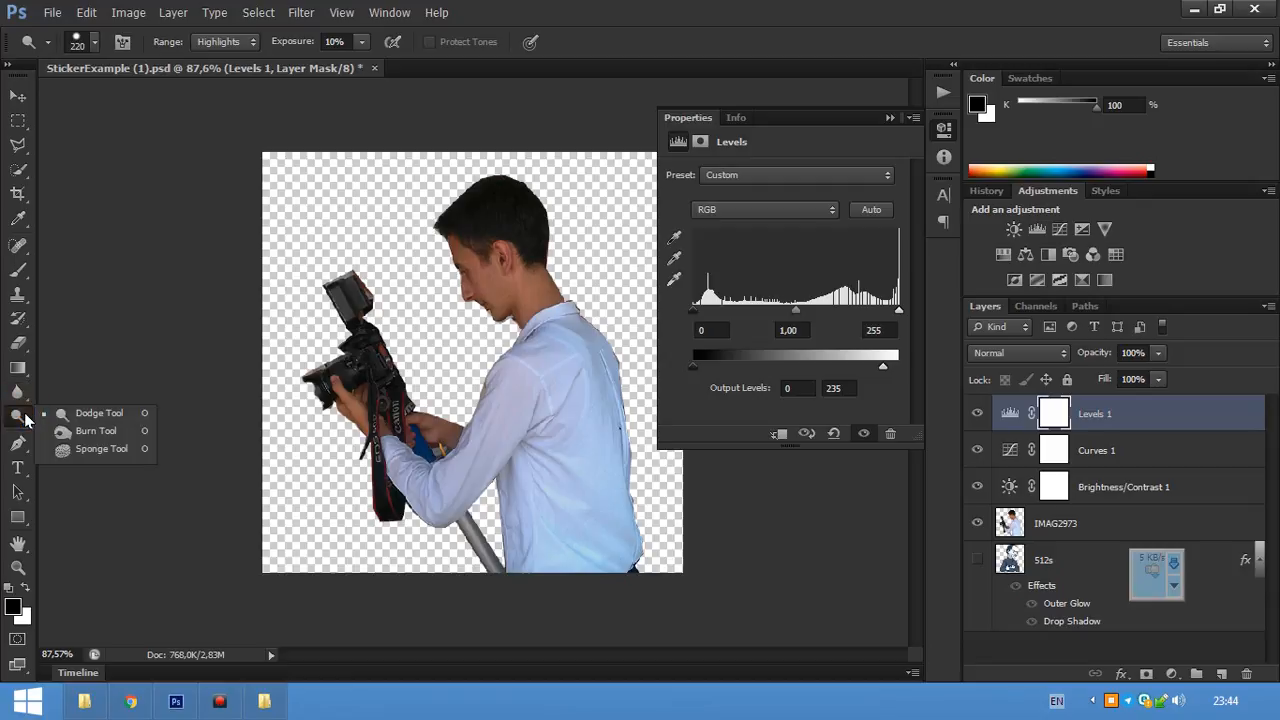
left_click(489, 213)
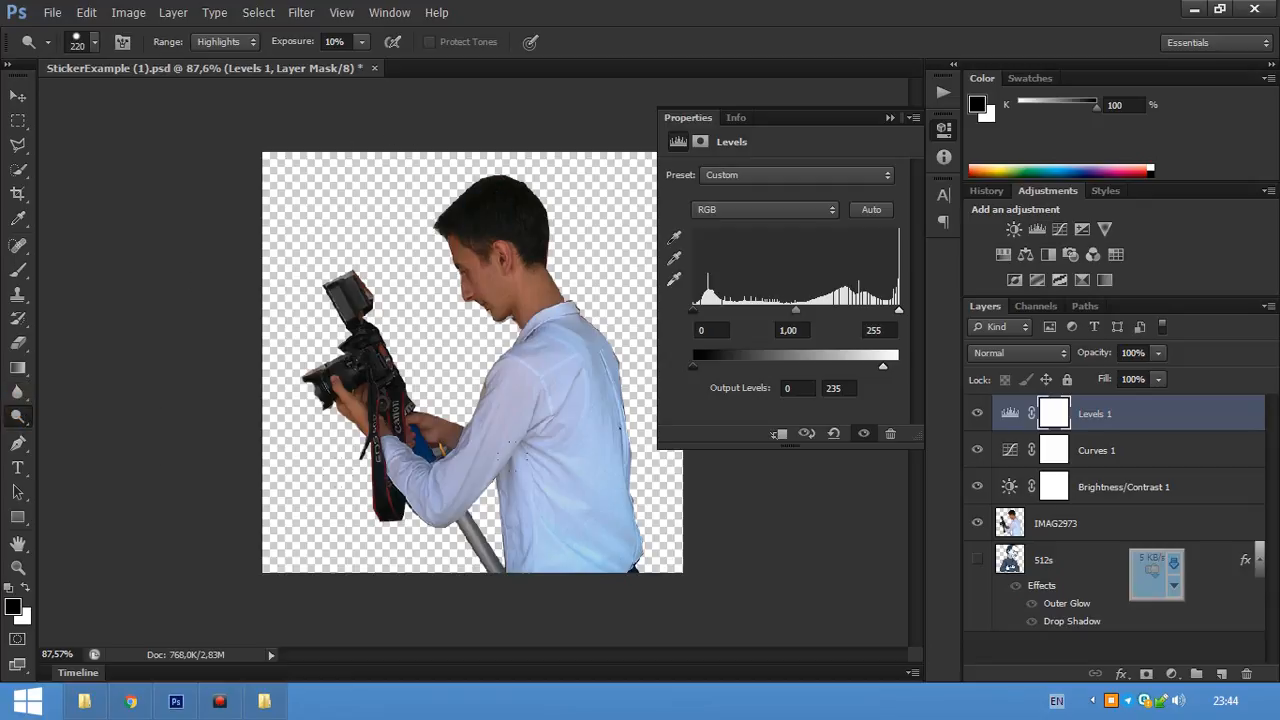
left_click(498, 231)
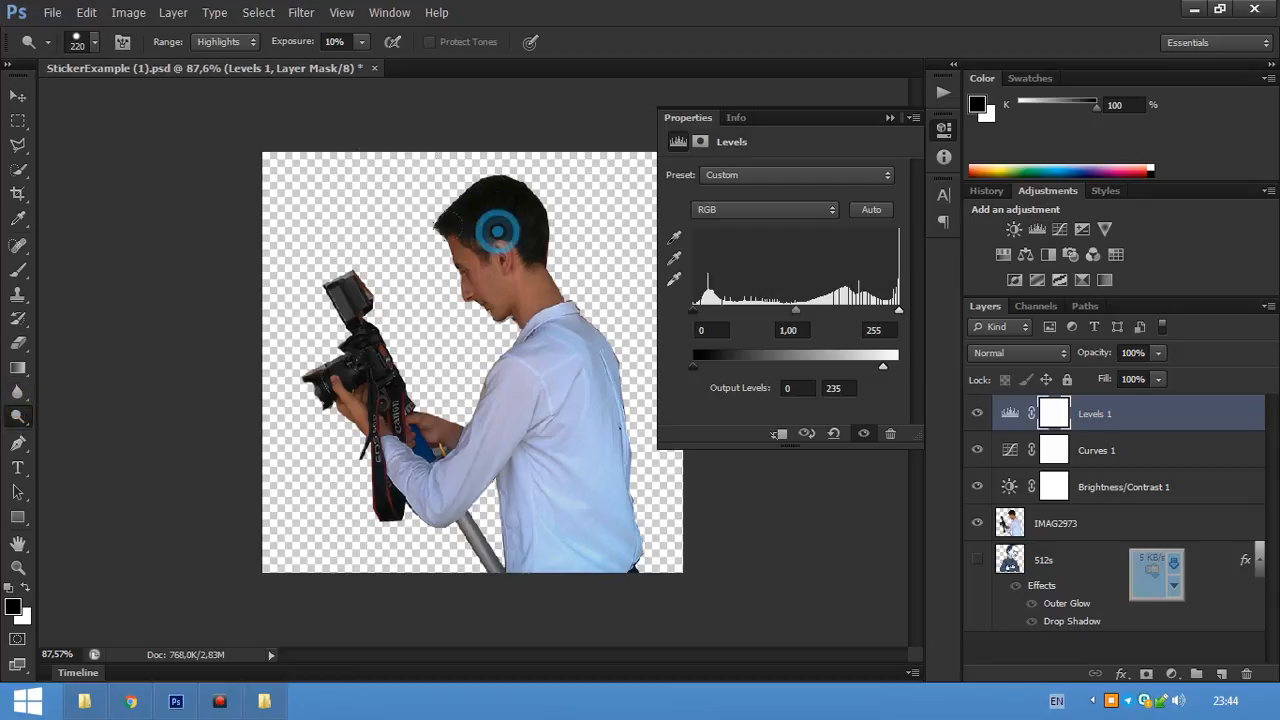
- Apply the saved sticker style with Outer Glow and Drop Shadow to the IMAG2973 layer and check the cut-out's edges
left_click(889, 117)
left_click(1100, 191)
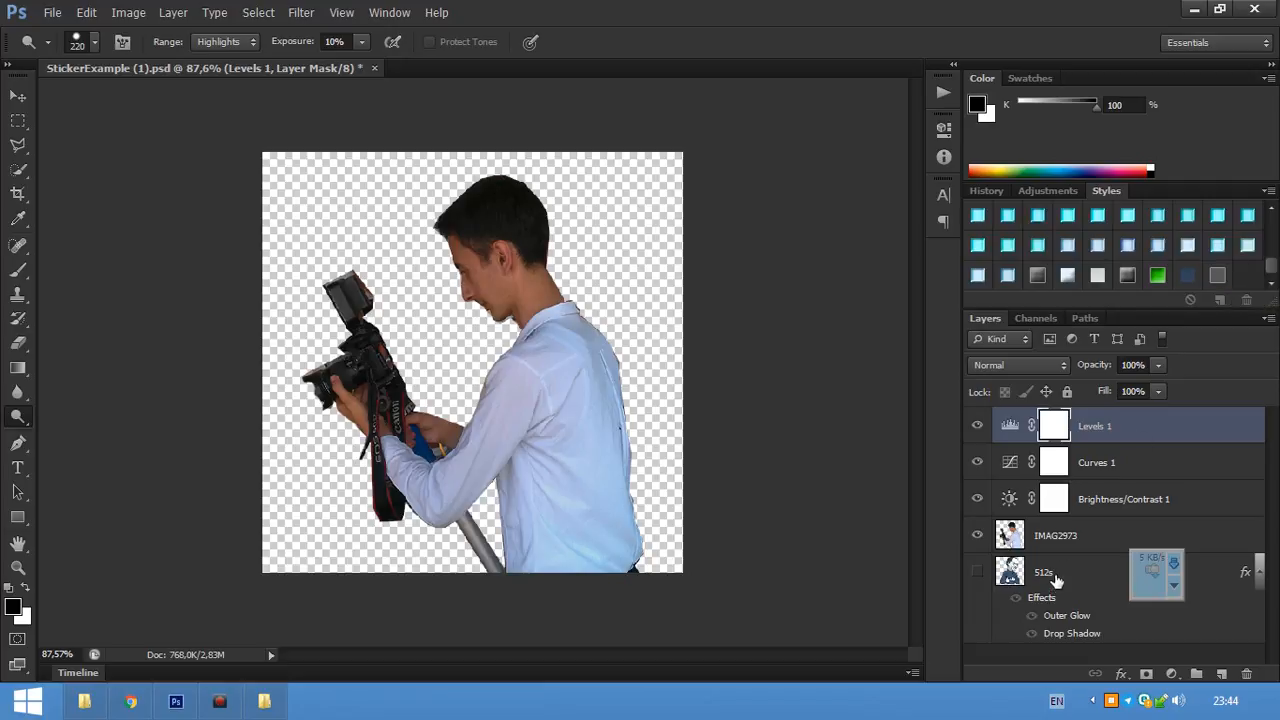
left_click(1003, 533)
left_click(1219, 275)
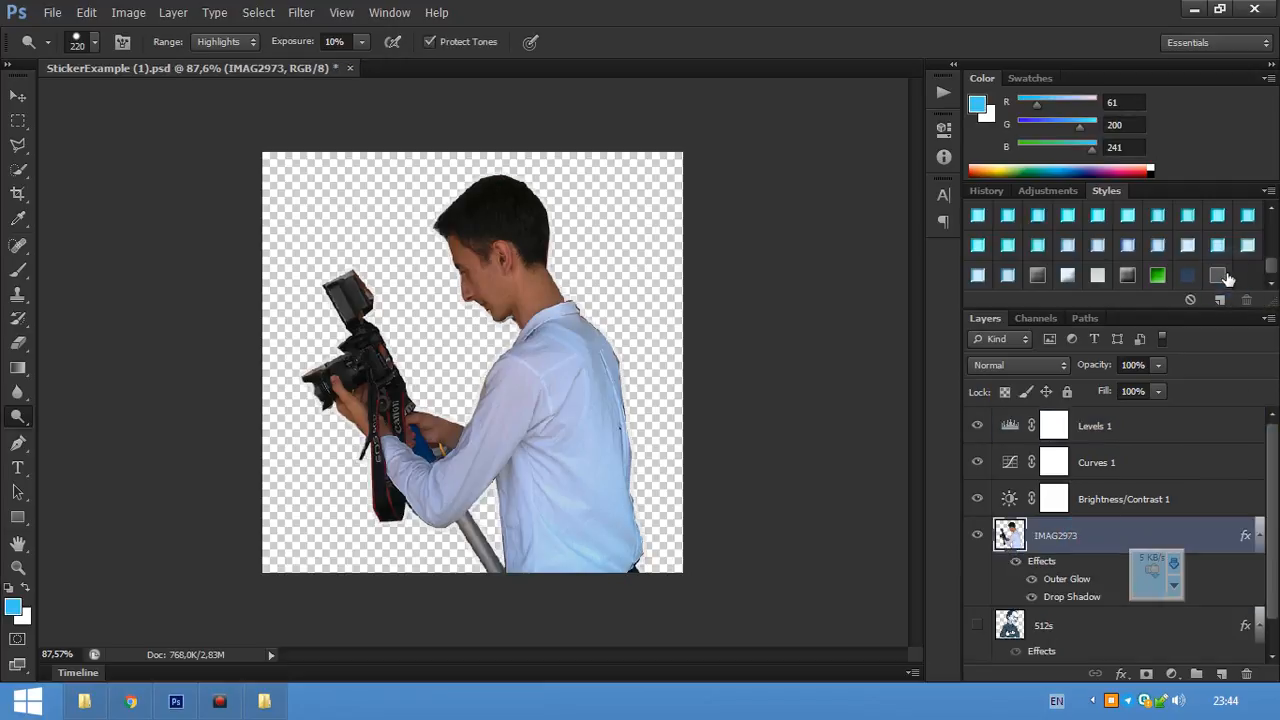
scroll(483, 210, "up", 3)
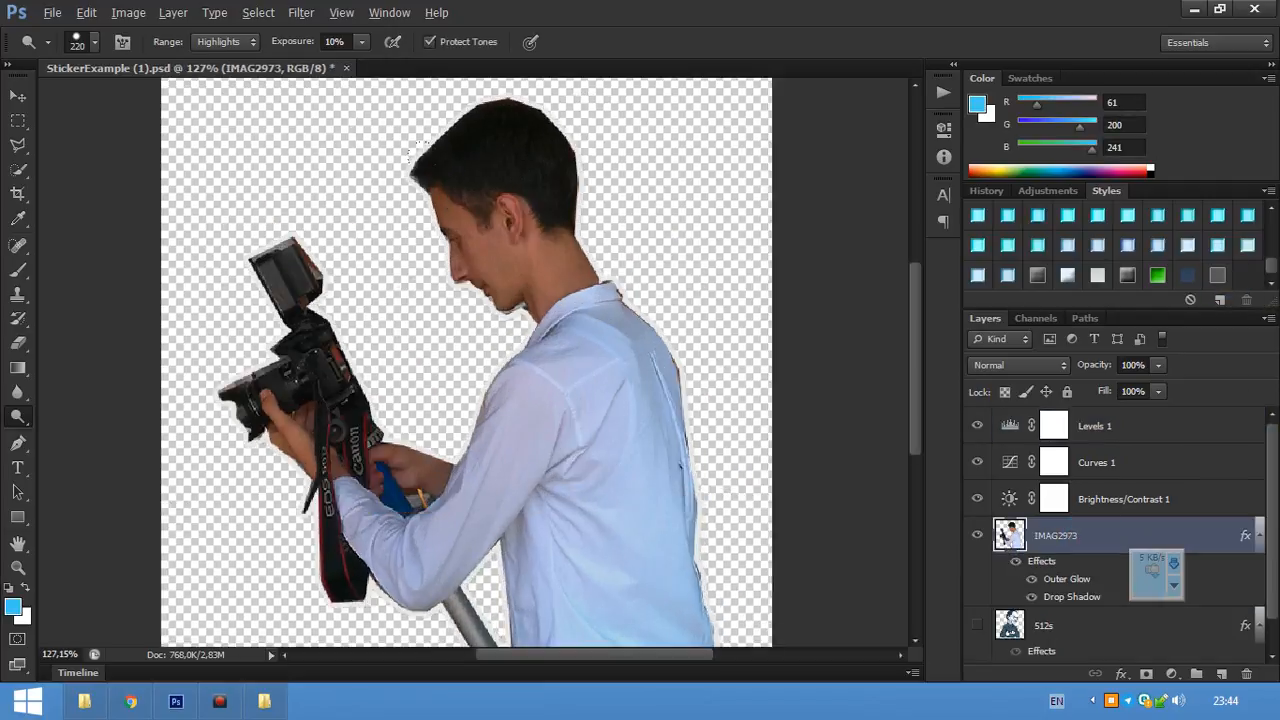
scroll(498, 195, "down", 2)
scroll(1042, 579, "down", 1)
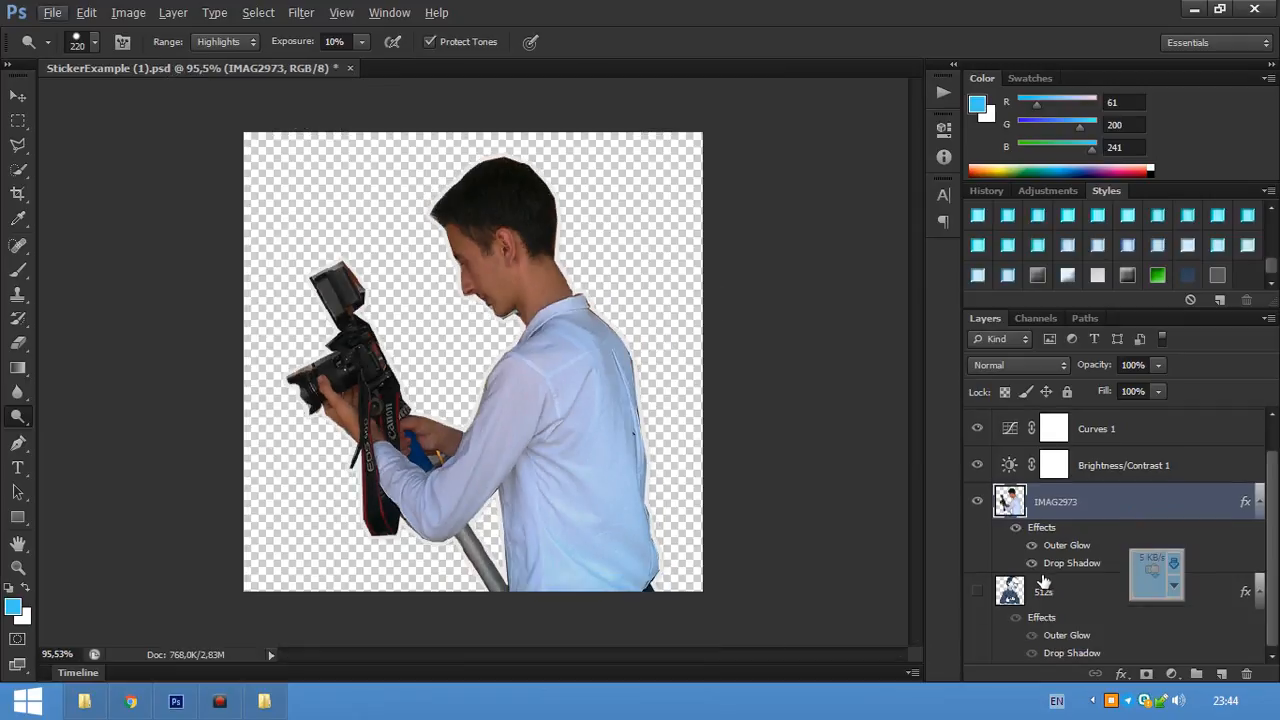
- Check the sticker outline against a diagonal rainbow gradient on a new layer above 512s, and undo the gradient
left_click(1055, 592)
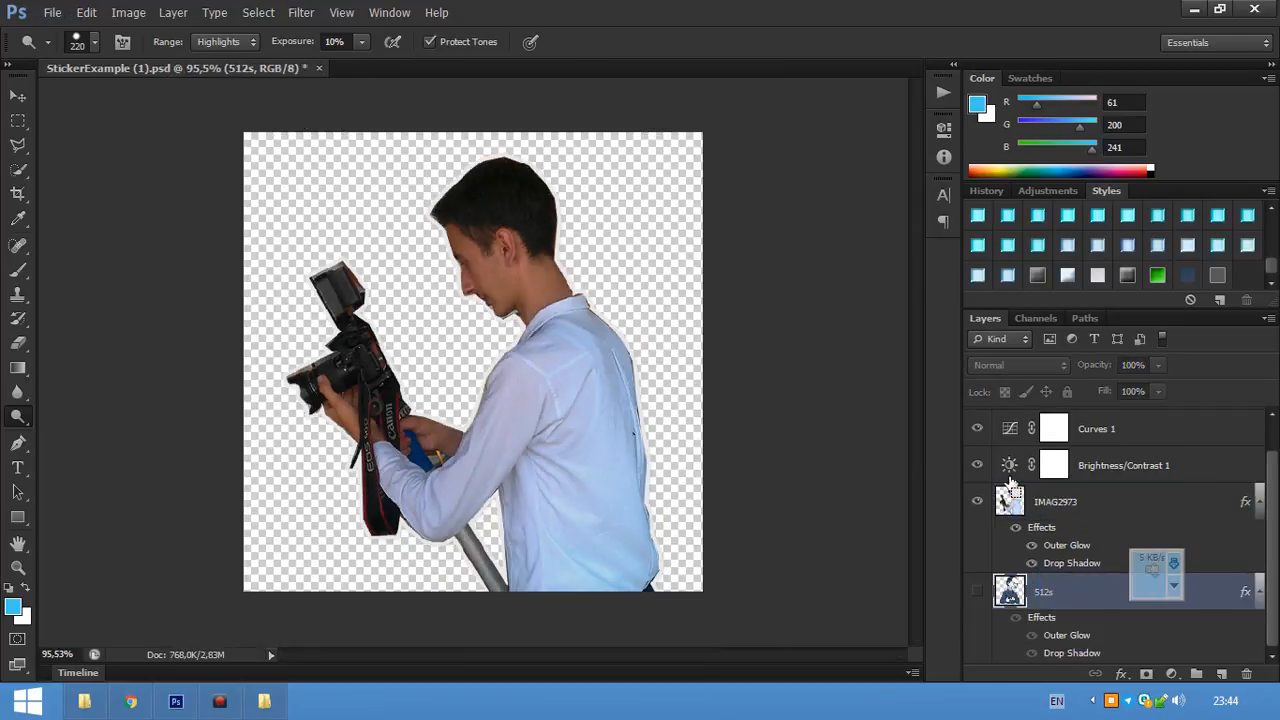
key("ctrl+shift+alt+n")
left_click(18, 367)
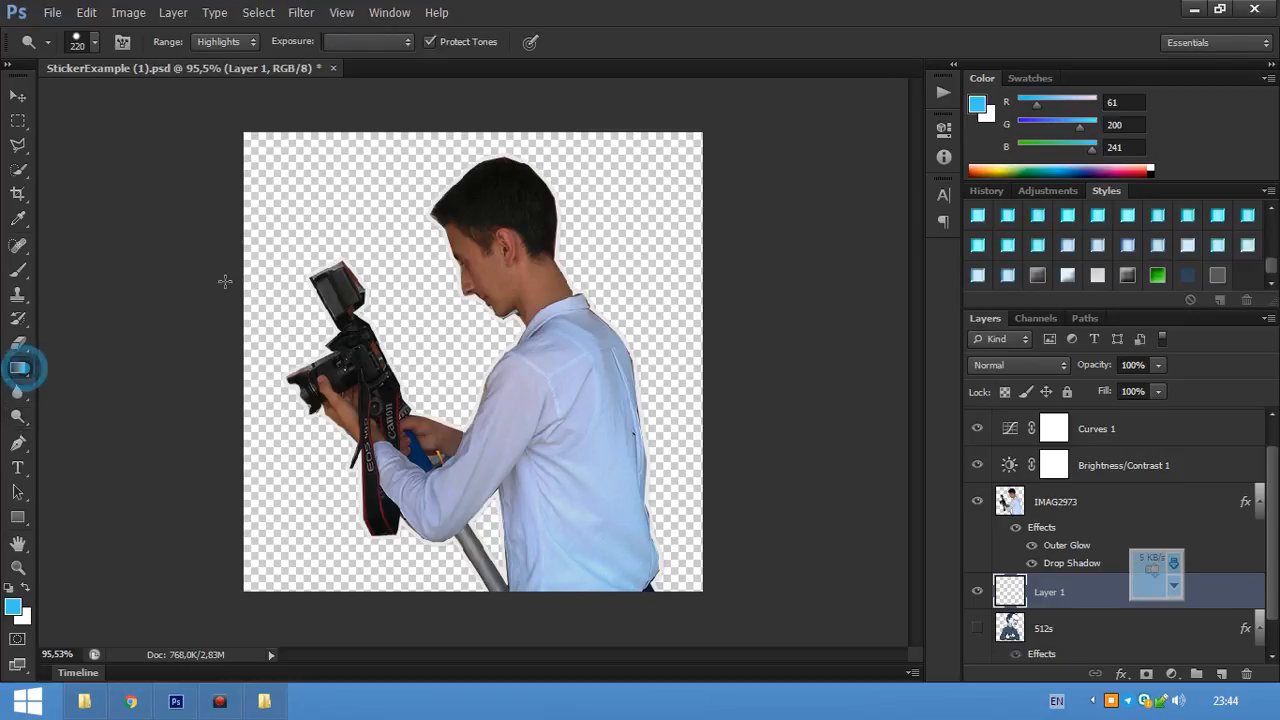
left_click_drag(330, 205, 630, 570)
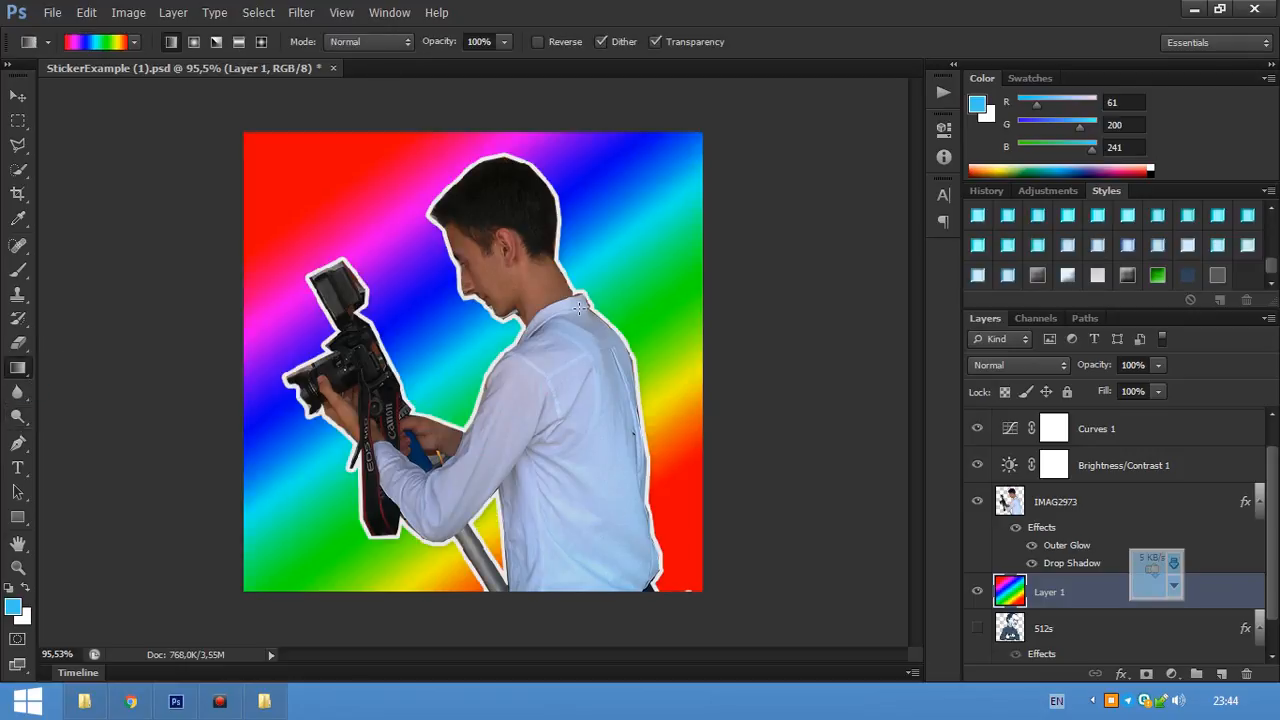
key("ctrl+z")
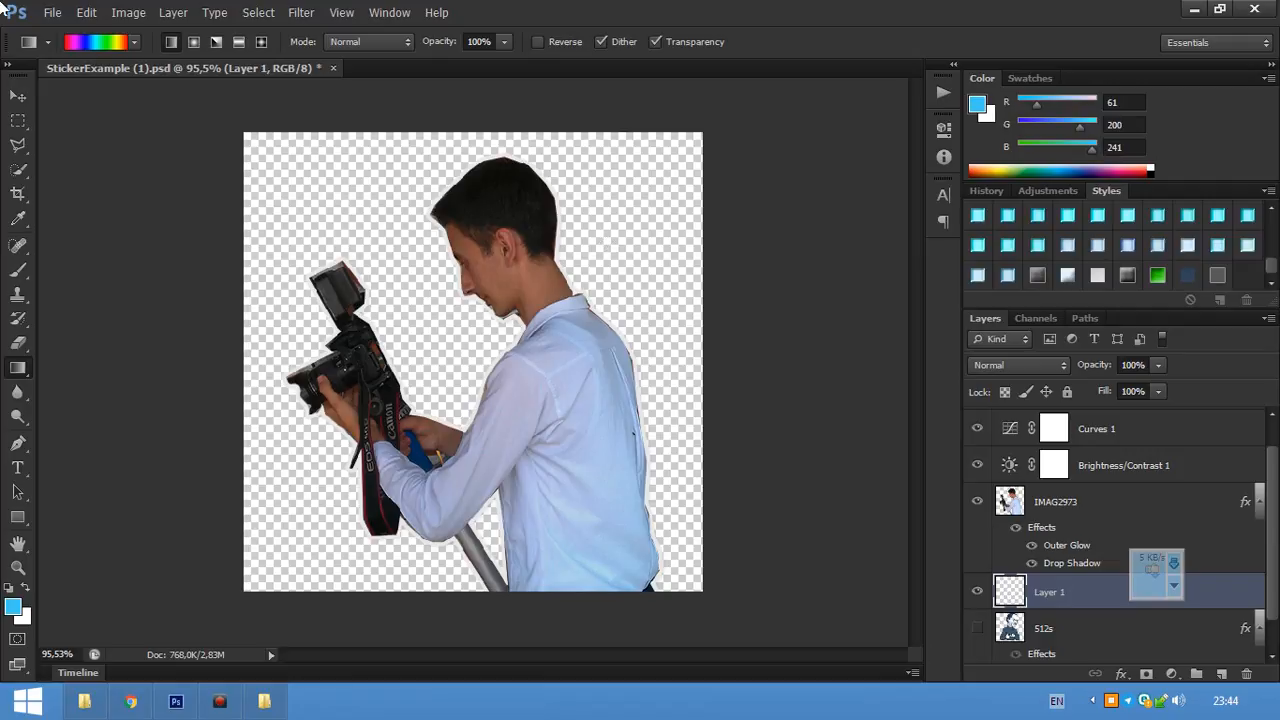
- Add the blue Impact text "TexnoBloger" on the empty Layer 1, starting below the camera
left_click(18, 95)
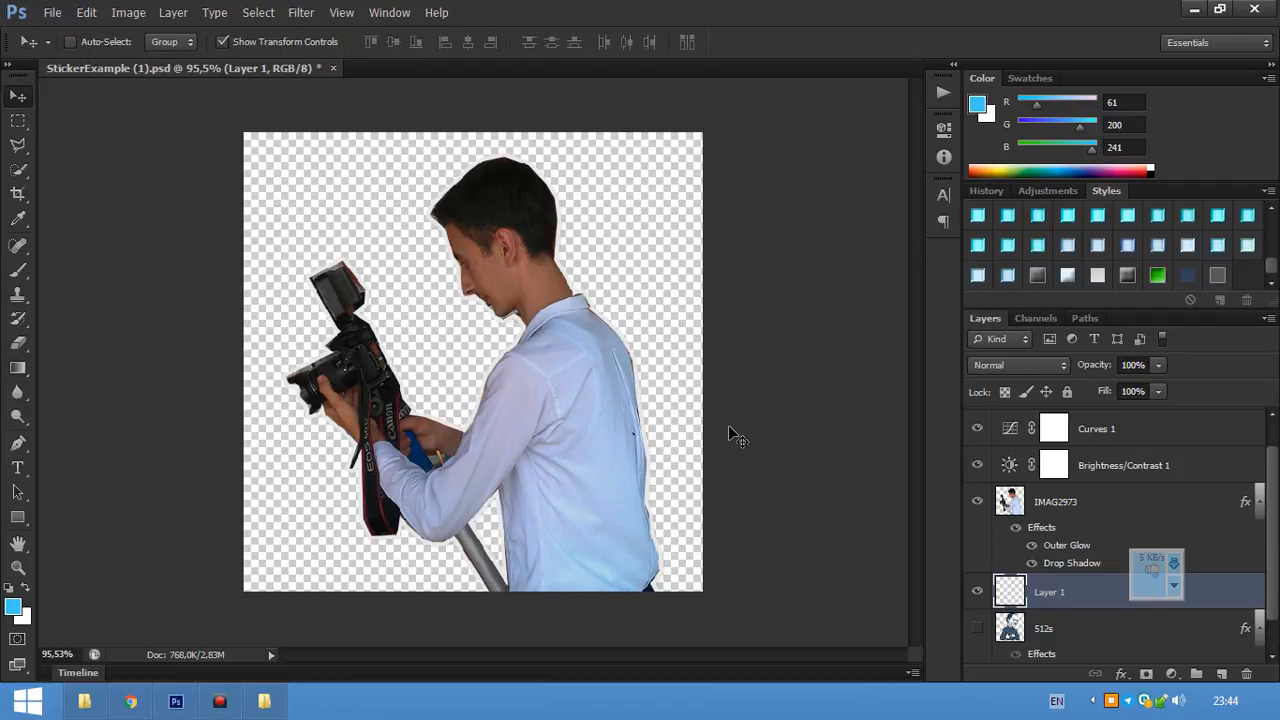
scroll(1090, 530, "up", 1)
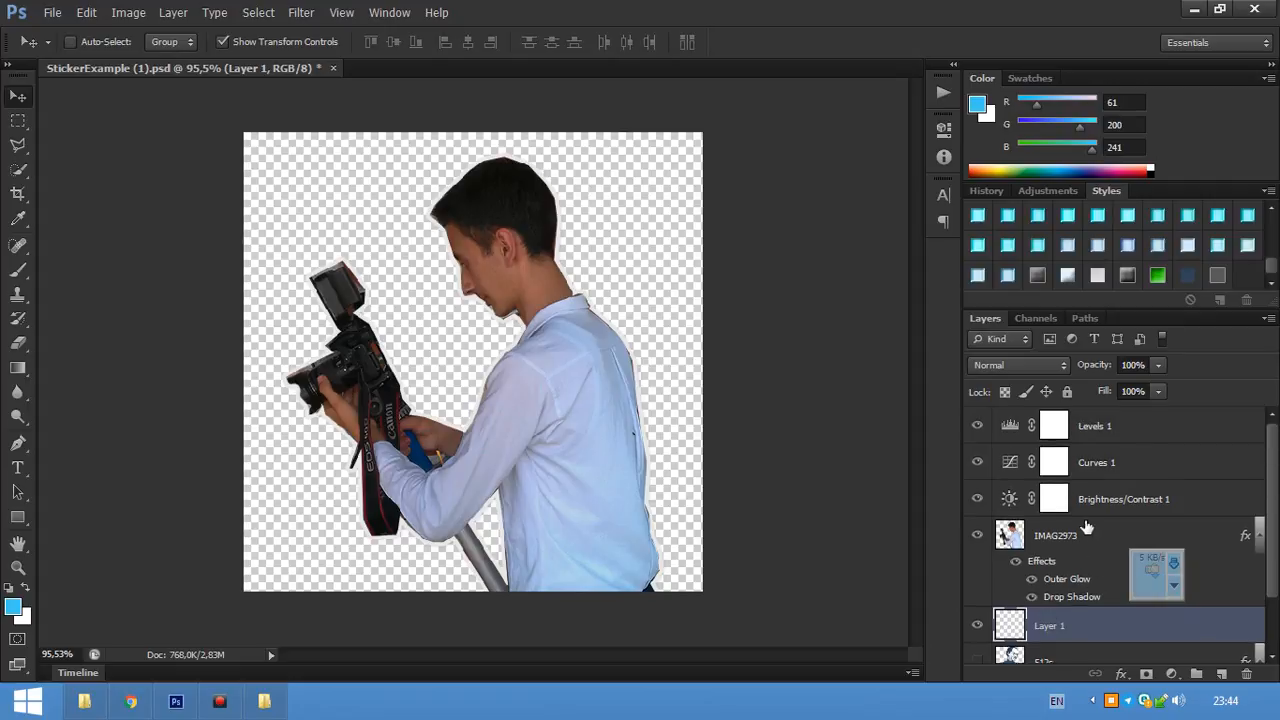
left_click(17, 467)
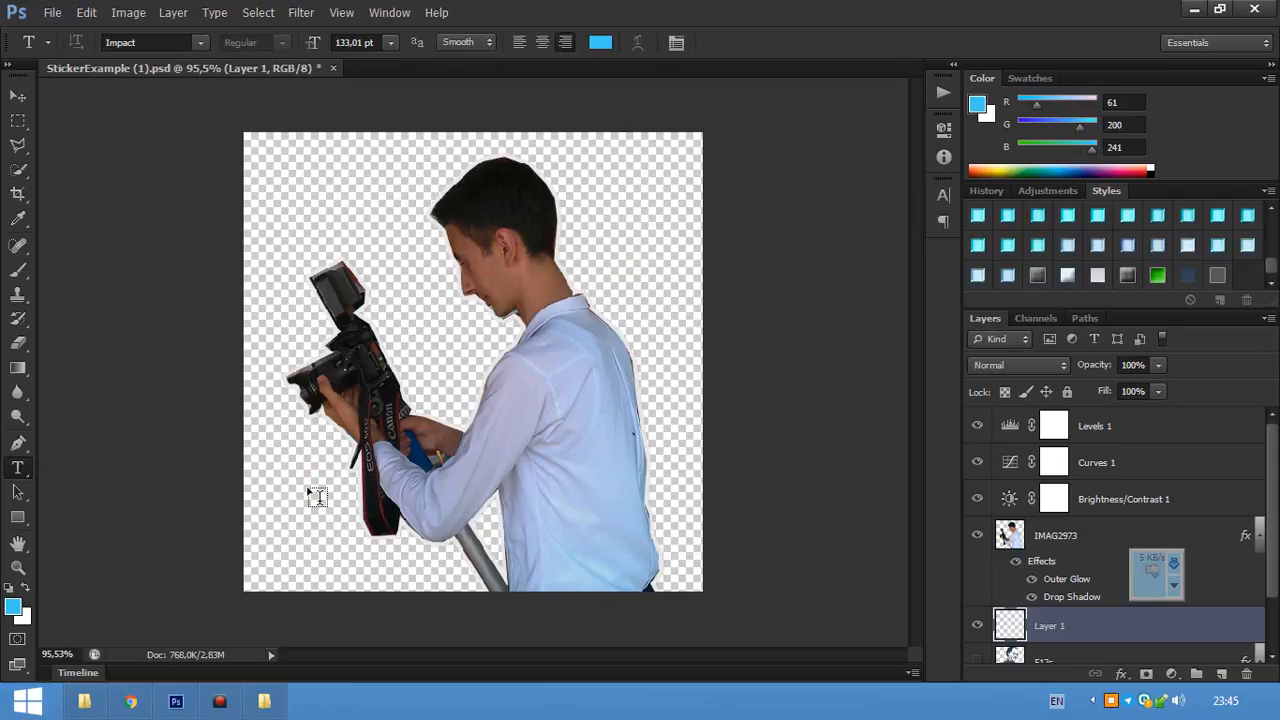
left_click(307, 484)
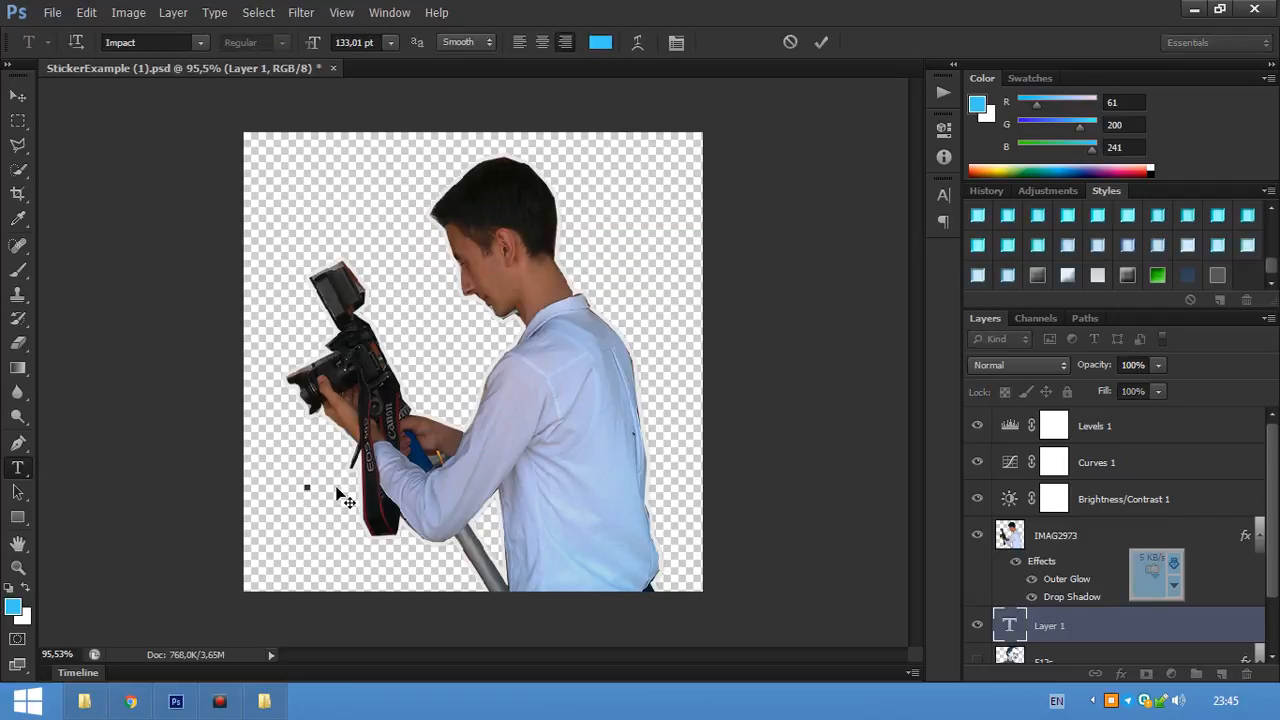
type("xong")
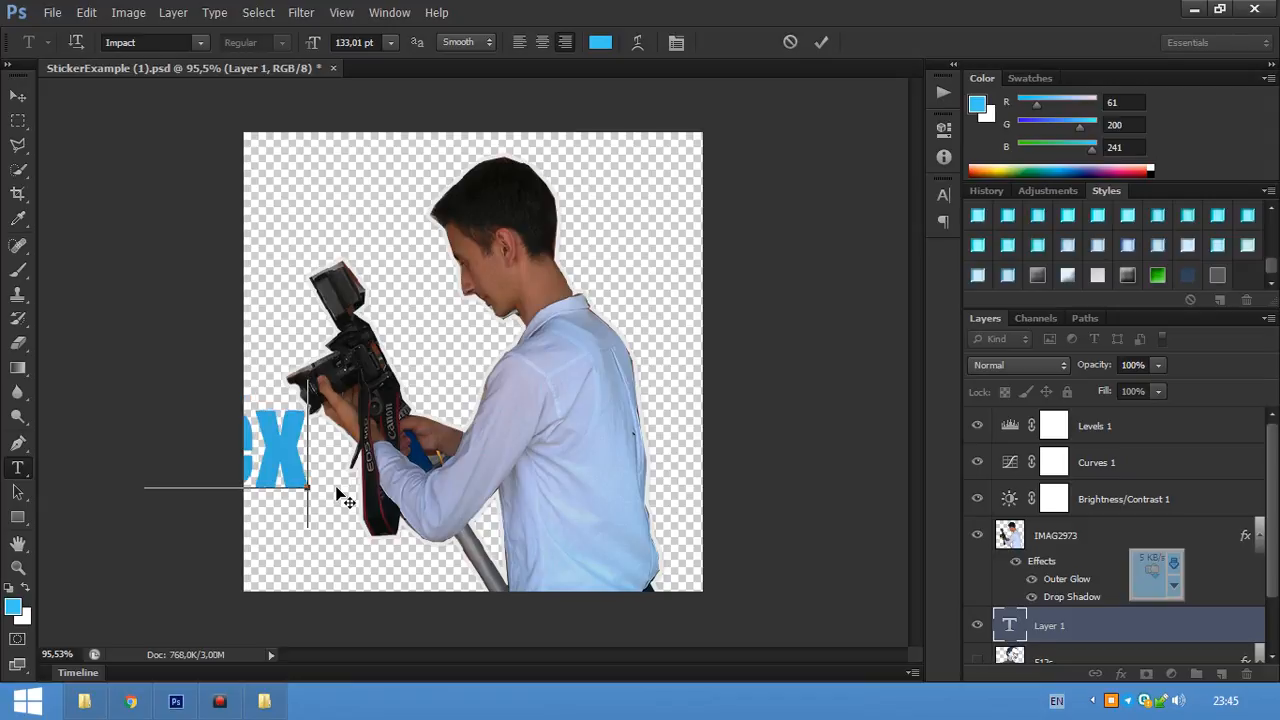
type("er")
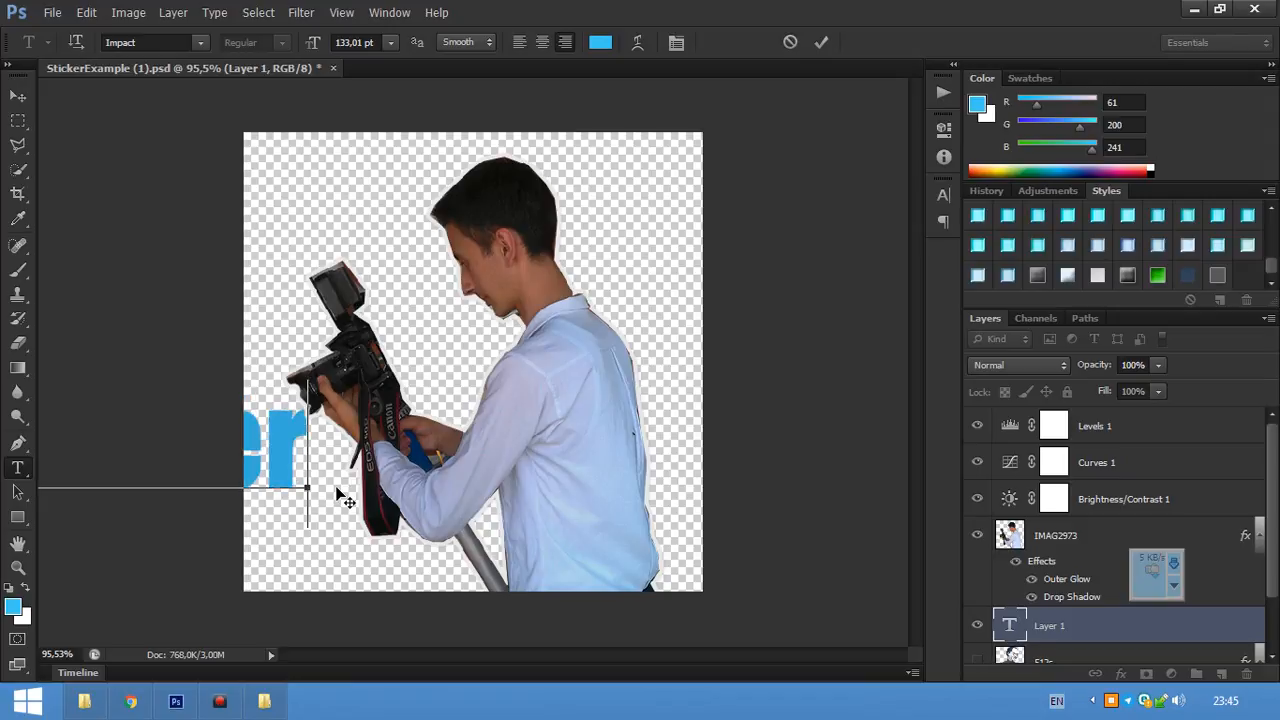
- Left-align the TexnoBloger text and reduce its font size to 85.01 pt
key("ctrl+a")
left_click(541, 42)
left_click(519, 42)
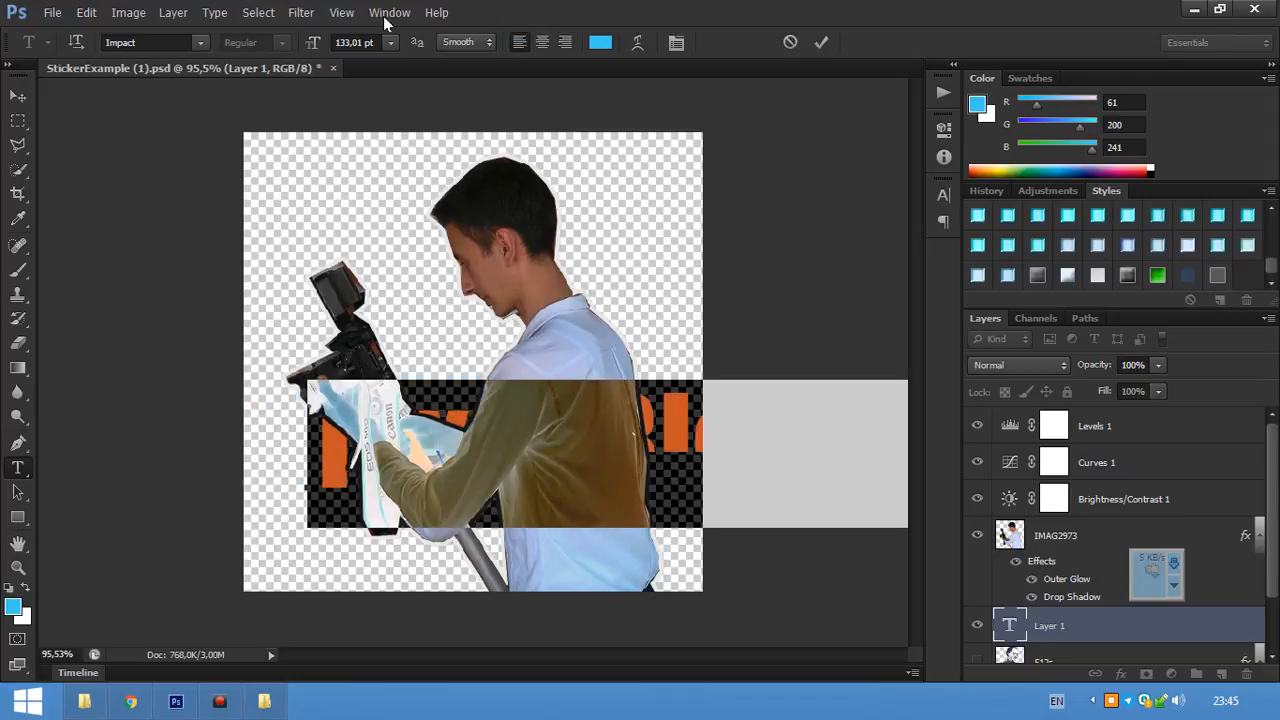
left_click_drag(311, 42, 266, 43)
left_click(572, 346)
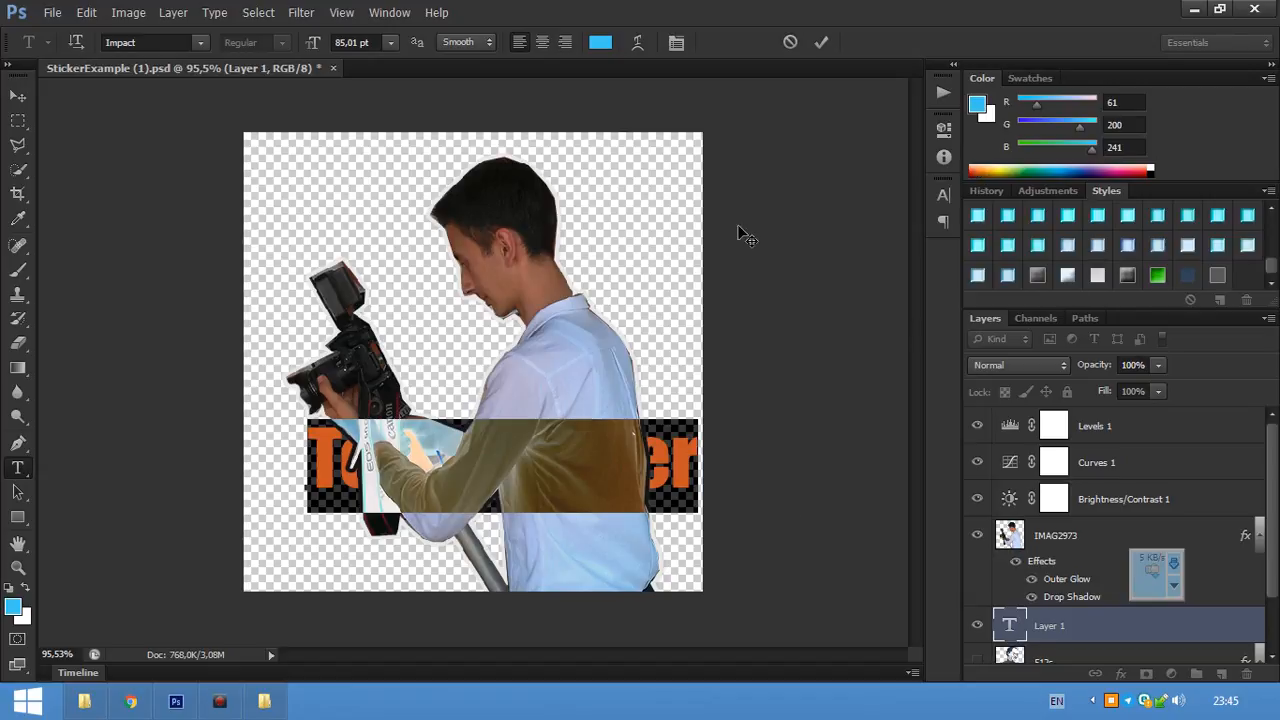
left_click(667, 466)
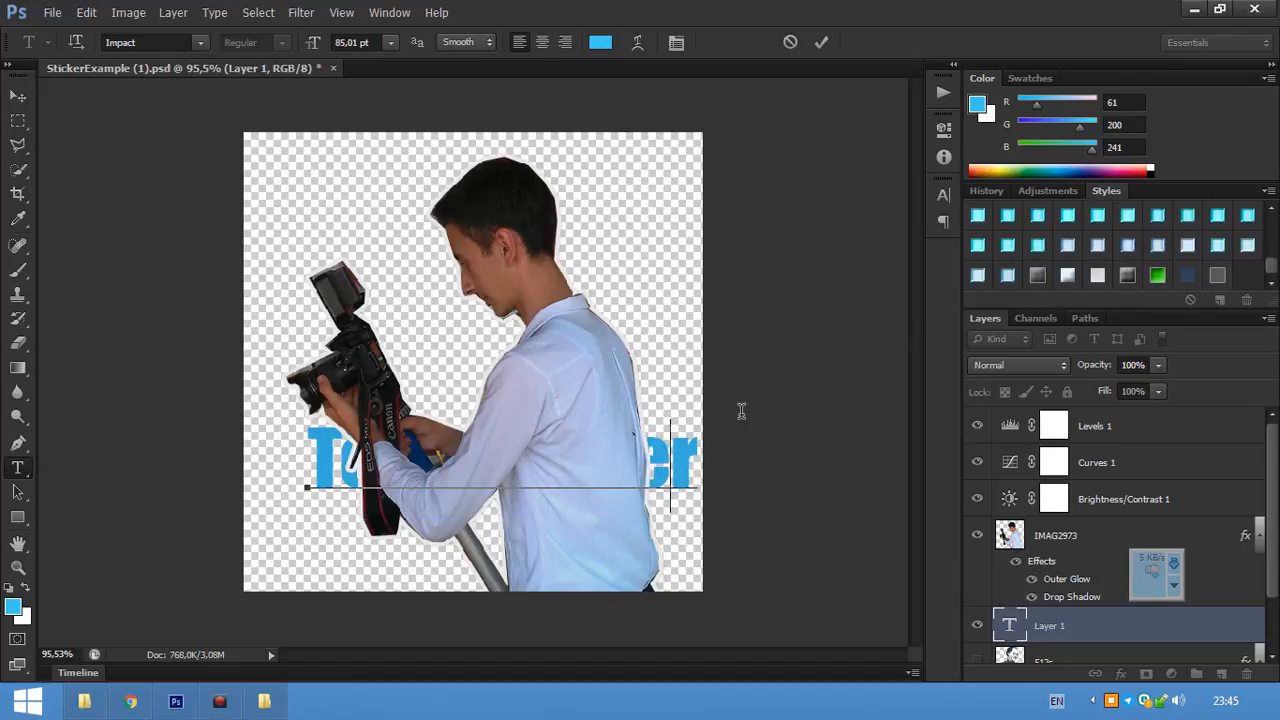
left_click(822, 42)
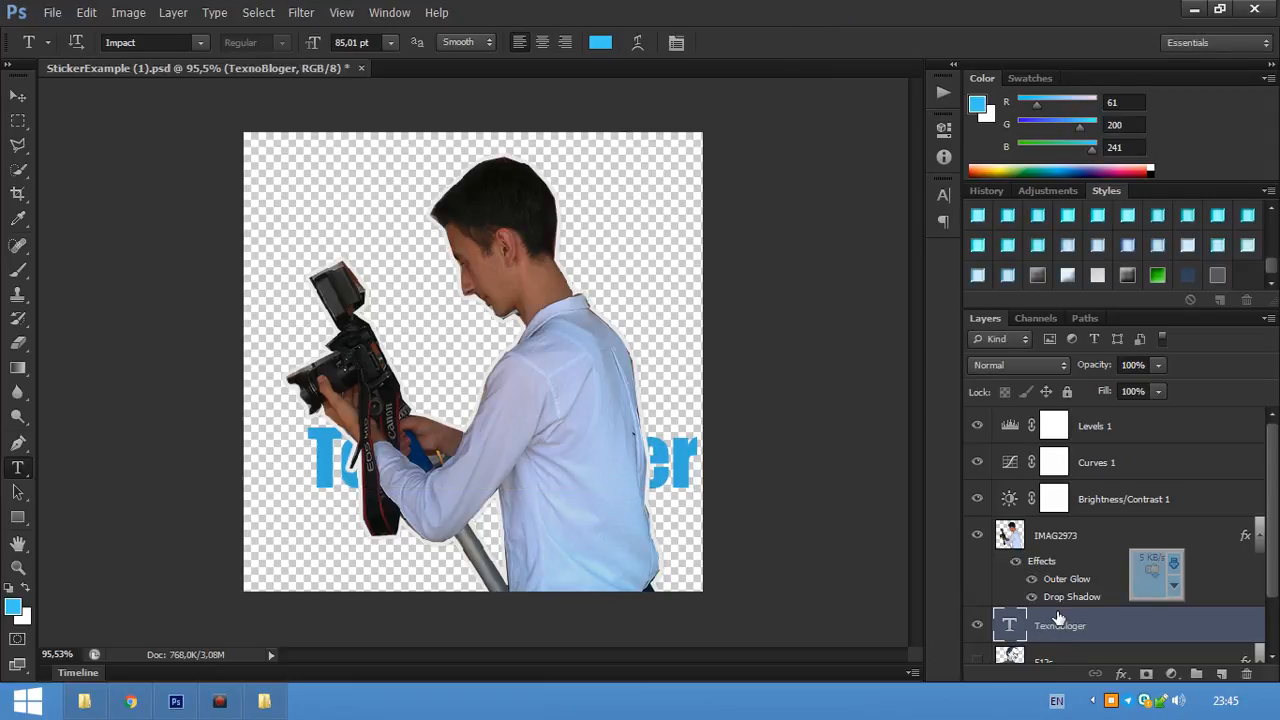
- Move the TexnoBloger layer above Levels 1 and apply the saved sticker style to it
left_click_drag(1080, 624, 1114, 417)
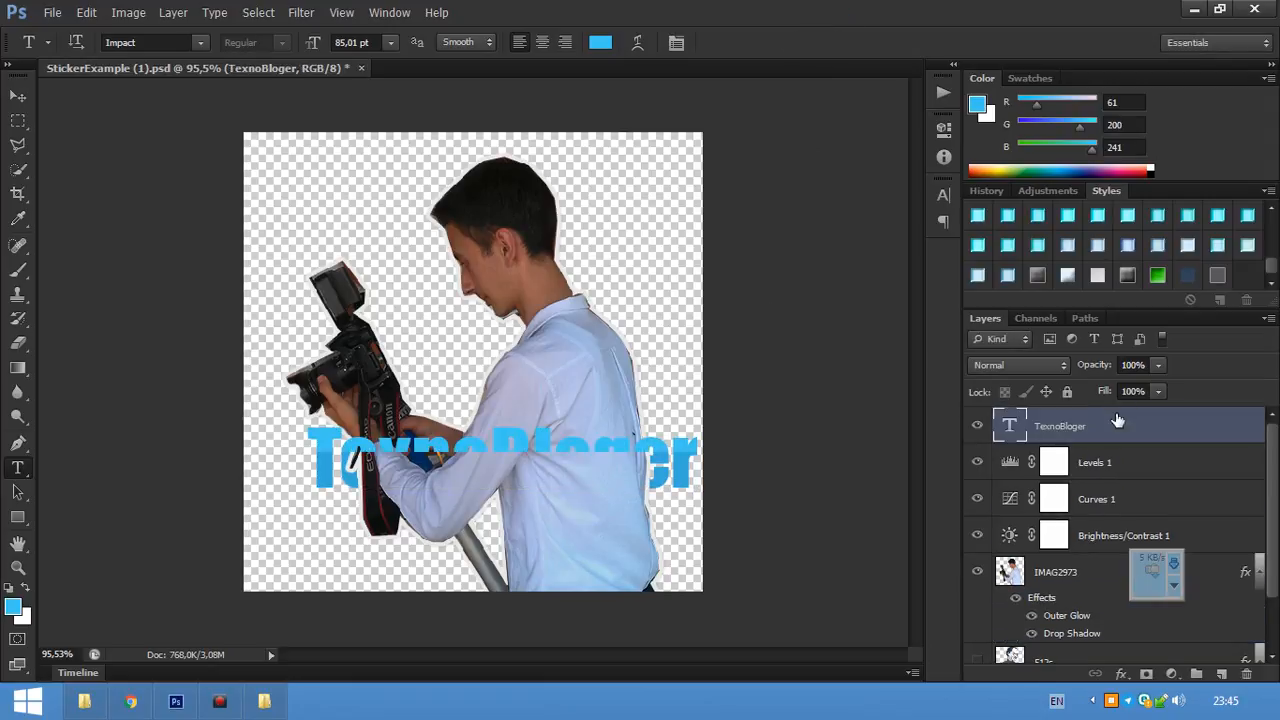
left_click(1218, 276)
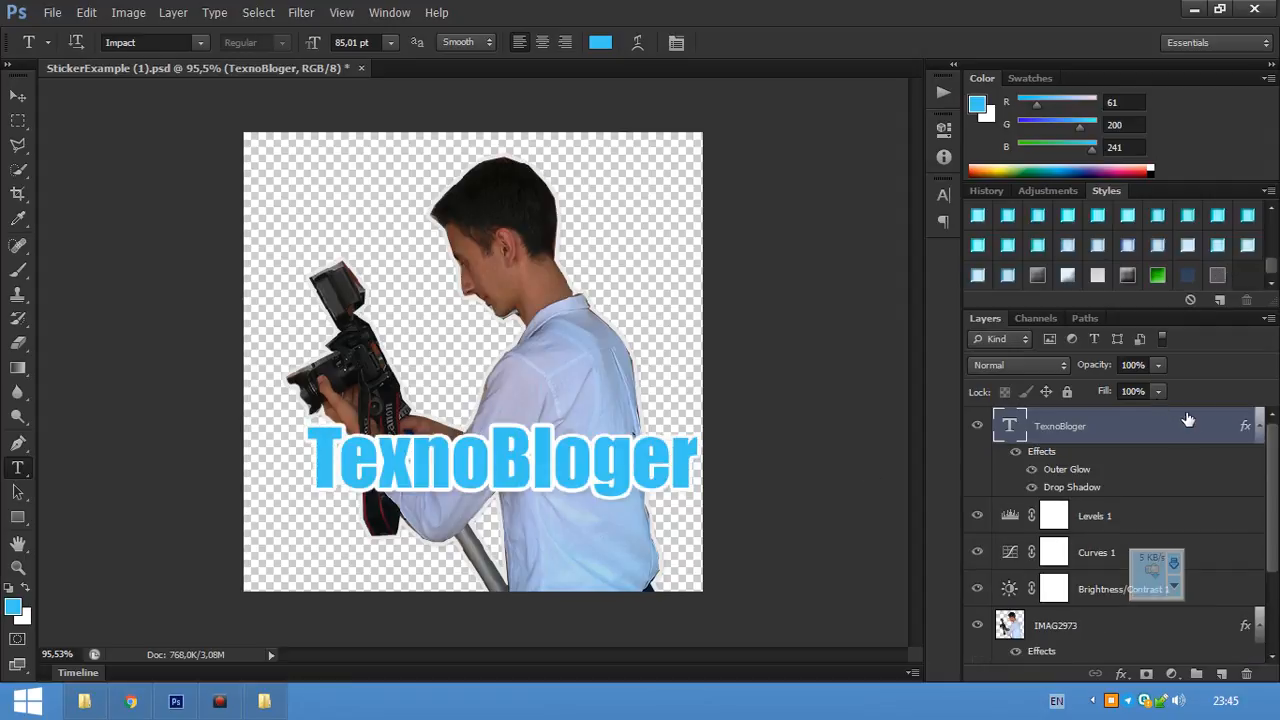
- Add a Bevel & Emboss effect to the TexnoBloger layer with size 59 px, angle 104° and altitude 26°
double_click(1250, 420)
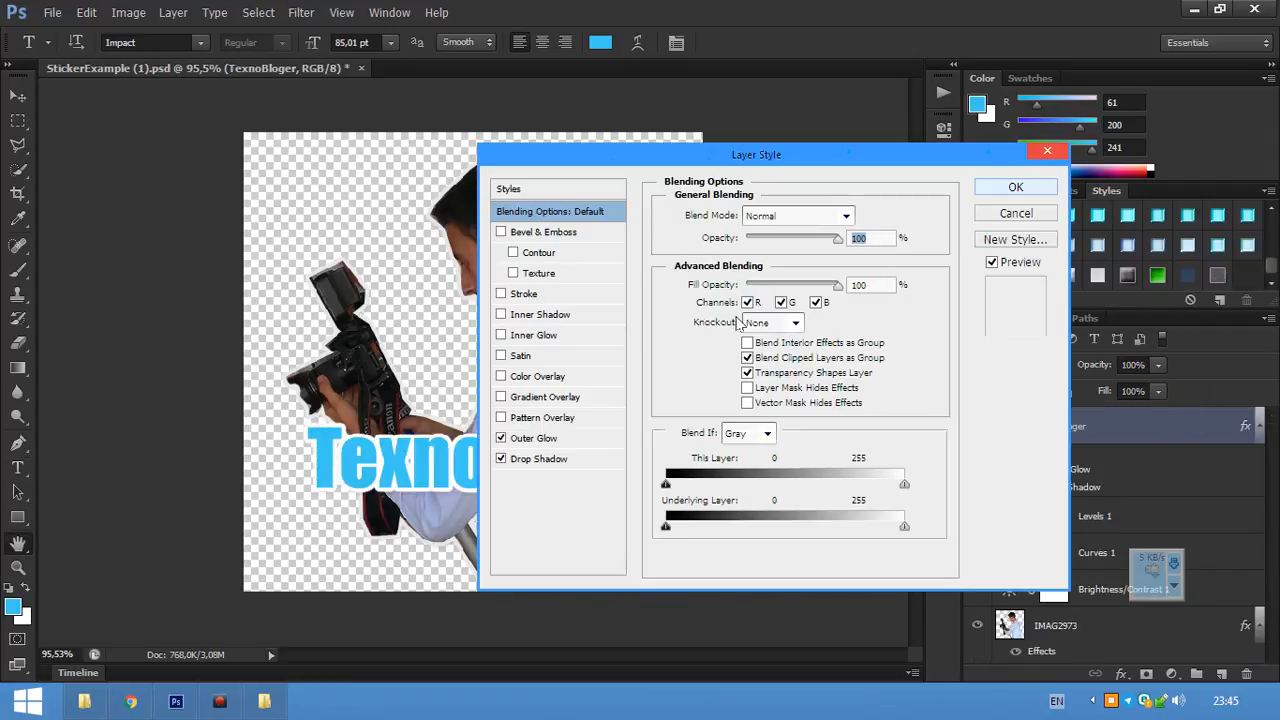
left_click(520, 240)
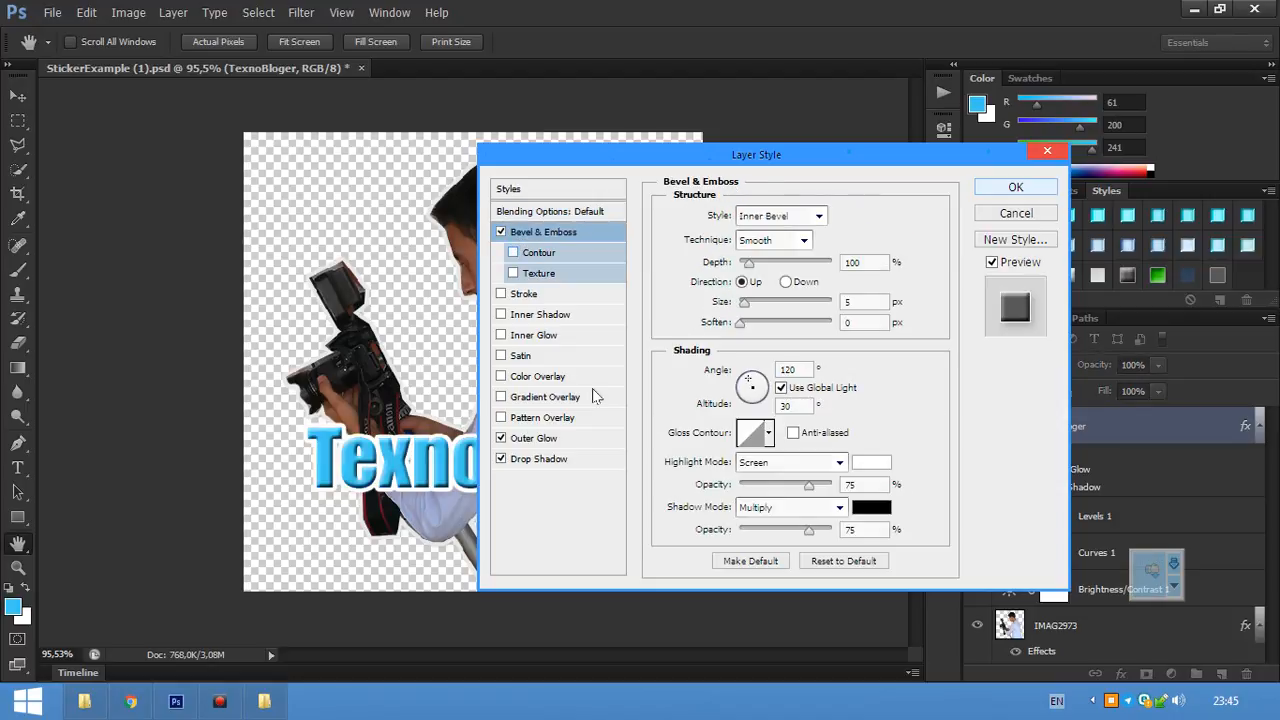
left_click_drag(745, 305, 768, 310)
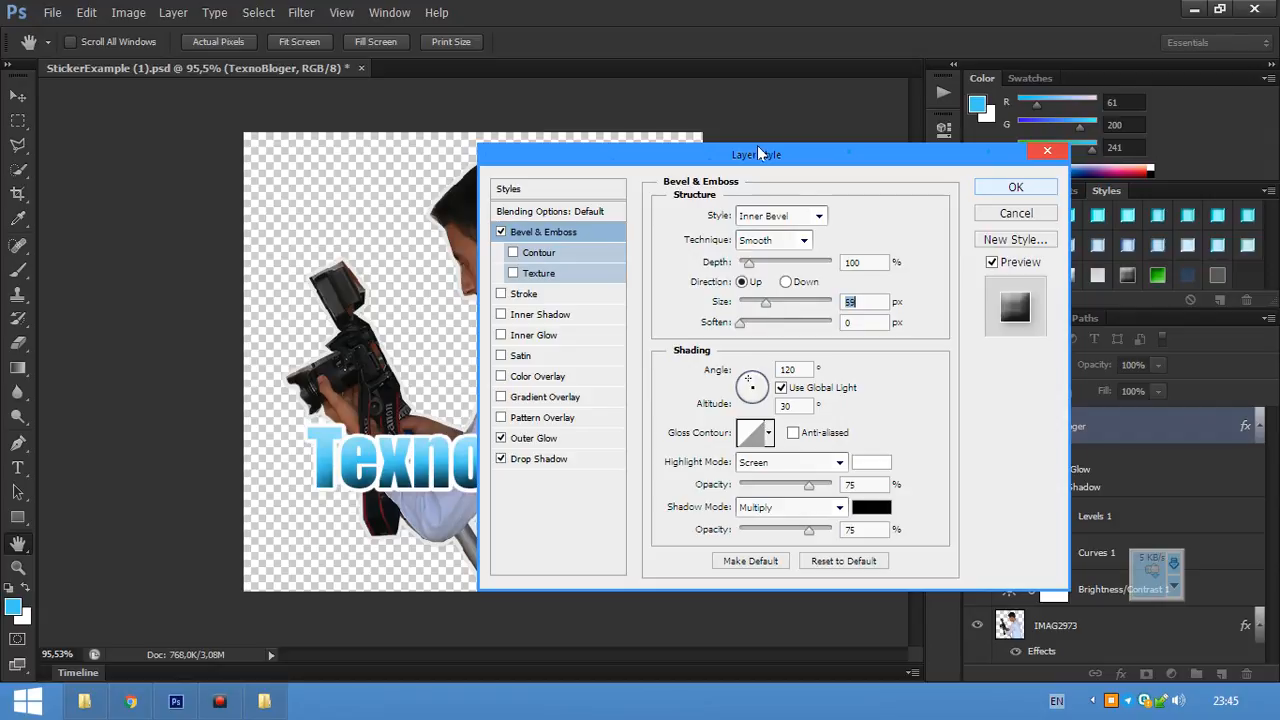
left_click_drag(755, 155, 903, 153)
left_click_drag(893, 385, 898, 399)
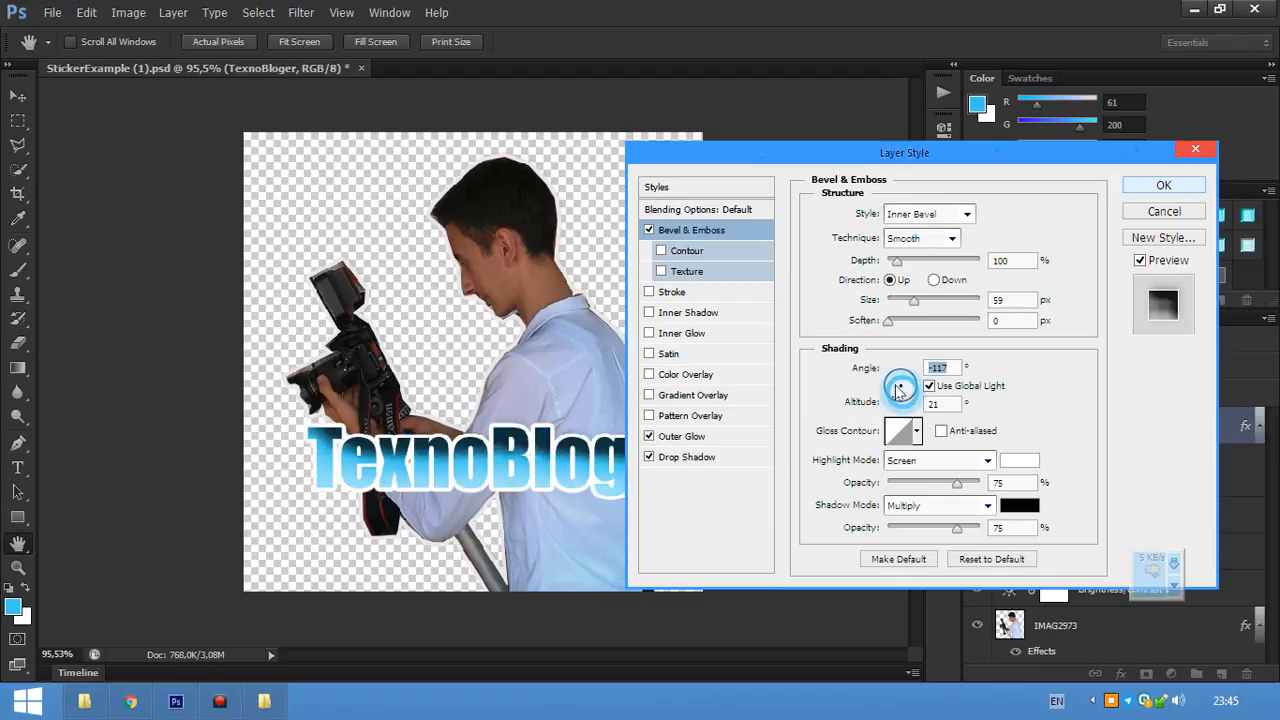
left_click_drag(898, 380, 898, 380)
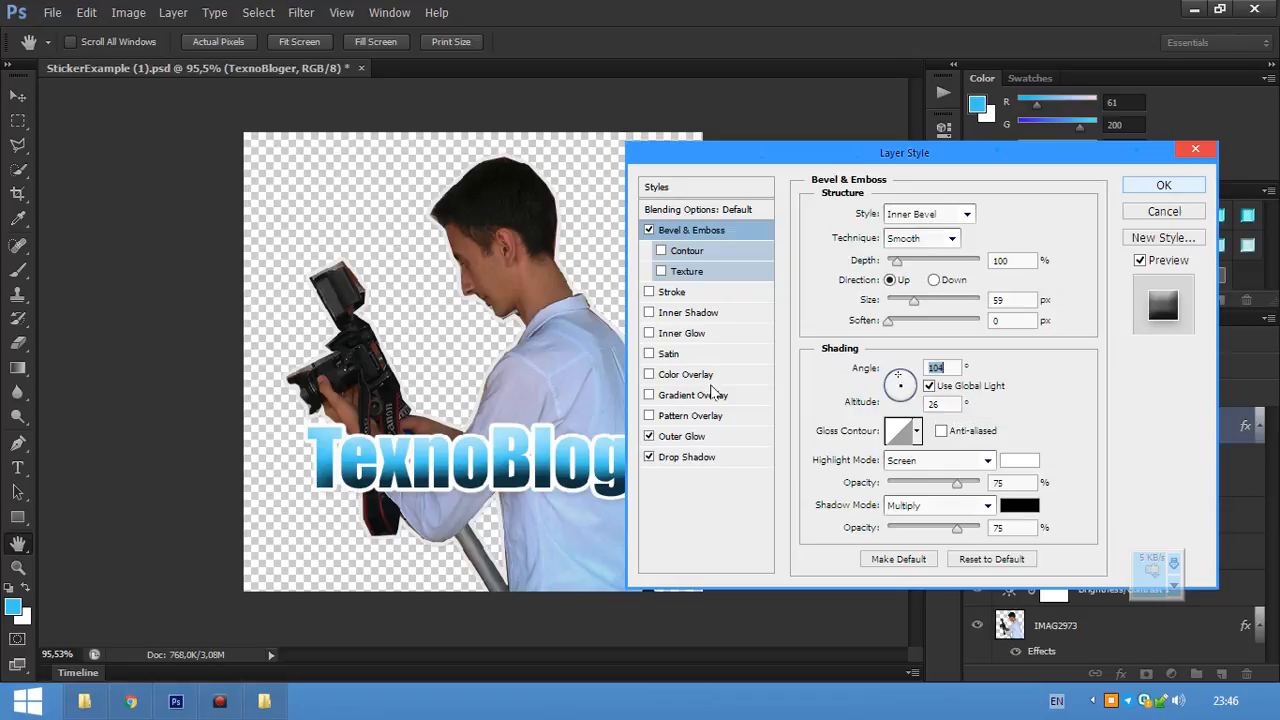
- Add a deep blue Color Overlay at 100% opacity to the TexnoBloger text and apply the layer style
left_click(684, 376)
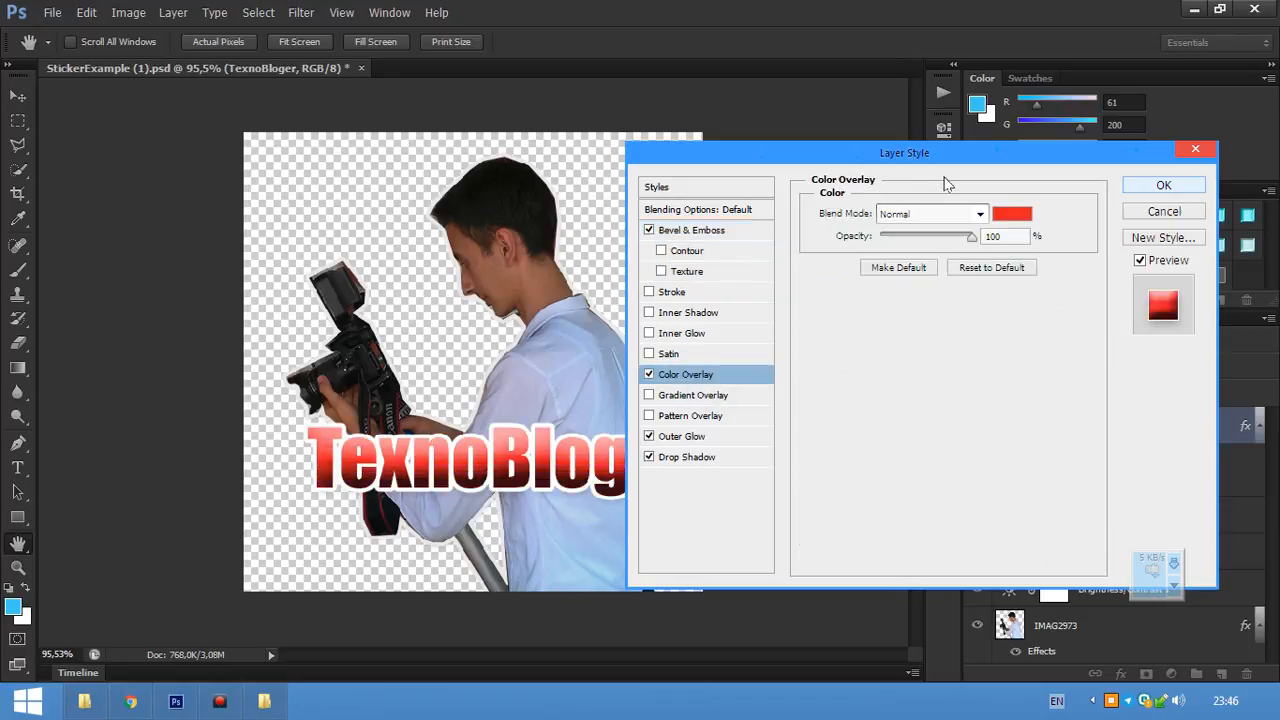
left_click(1013, 214)
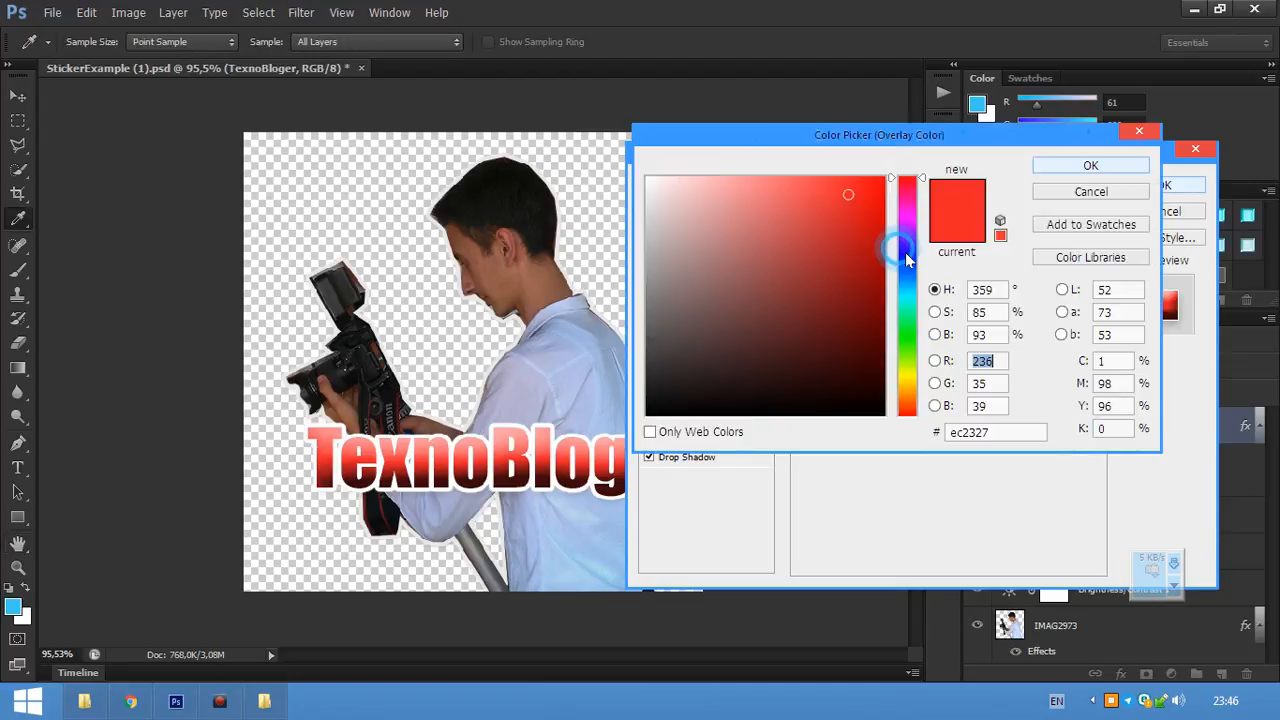
left_click(907, 259)
left_click(1088, 164)
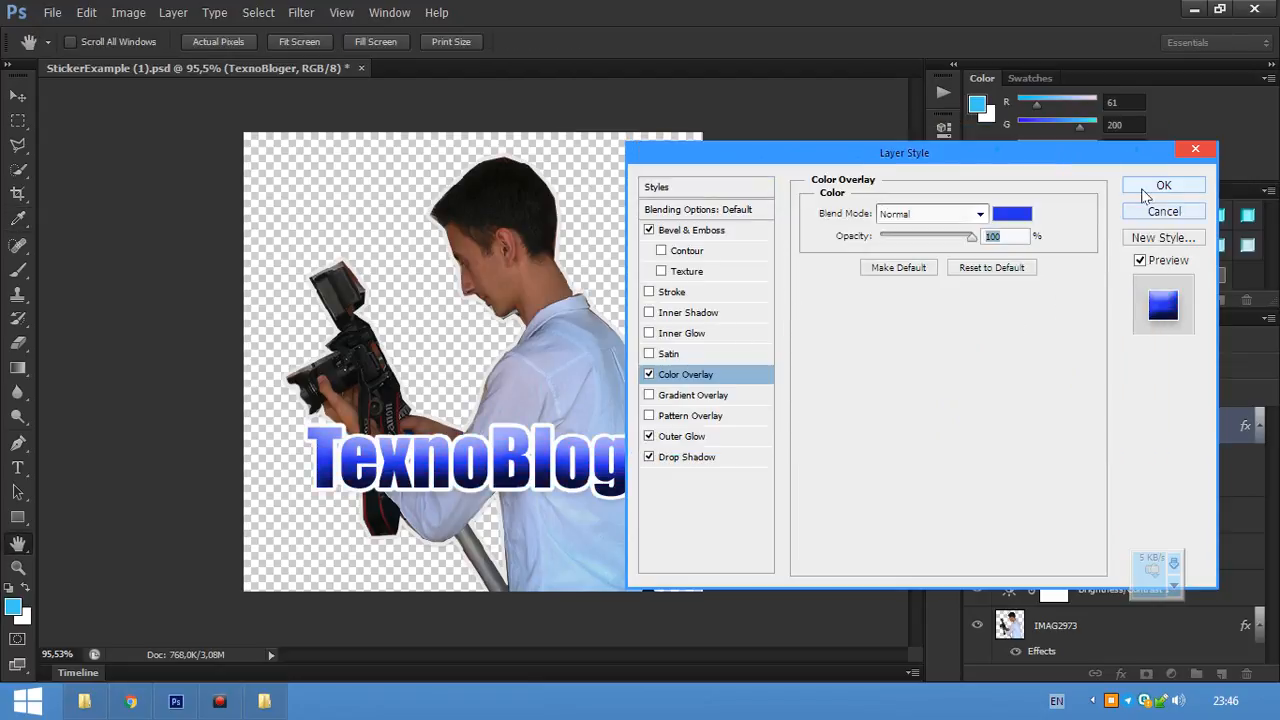
left_click(1145, 190)
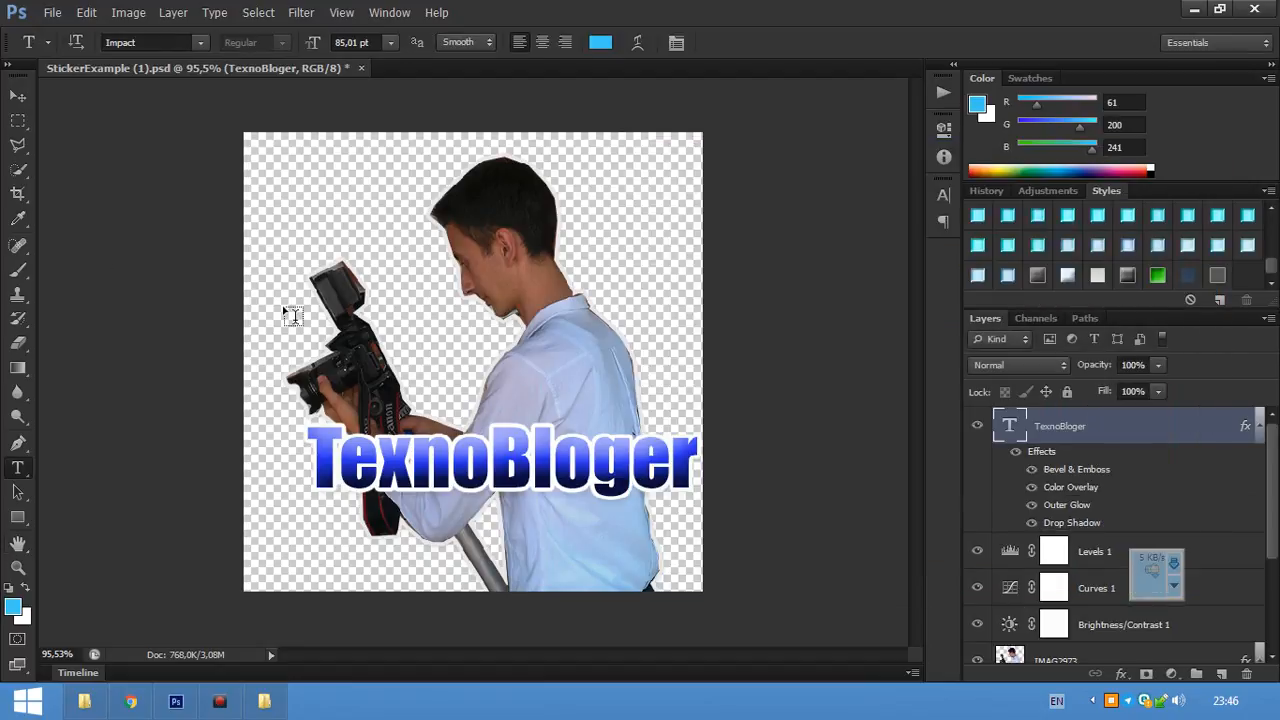
- Move the TexnoBloger text down and slightly left so it sits across the lower part of the shirt
left_click(559, 461)
left_click_drag(623, 577, 589, 634)
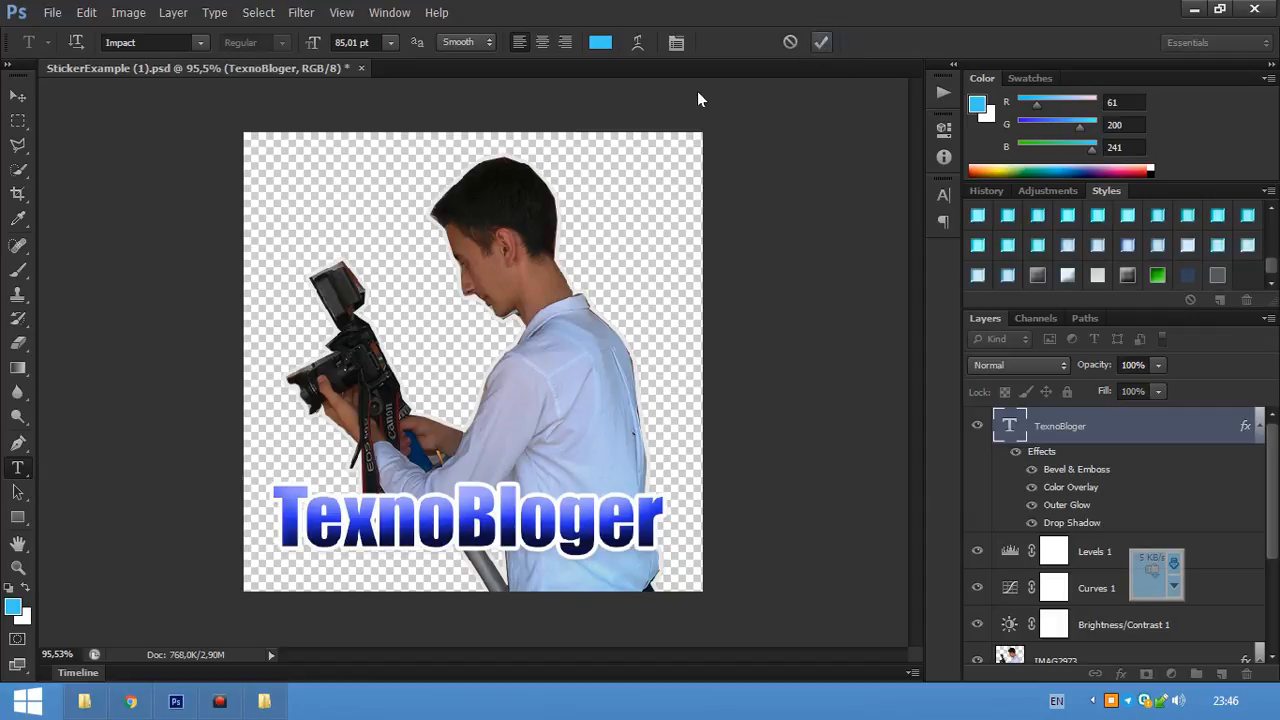
left_click(821, 42)
- Save the sticker to the desktop as a PNG file named texnosticker, with smallest compression and no interlacing
left_click(50, 12)
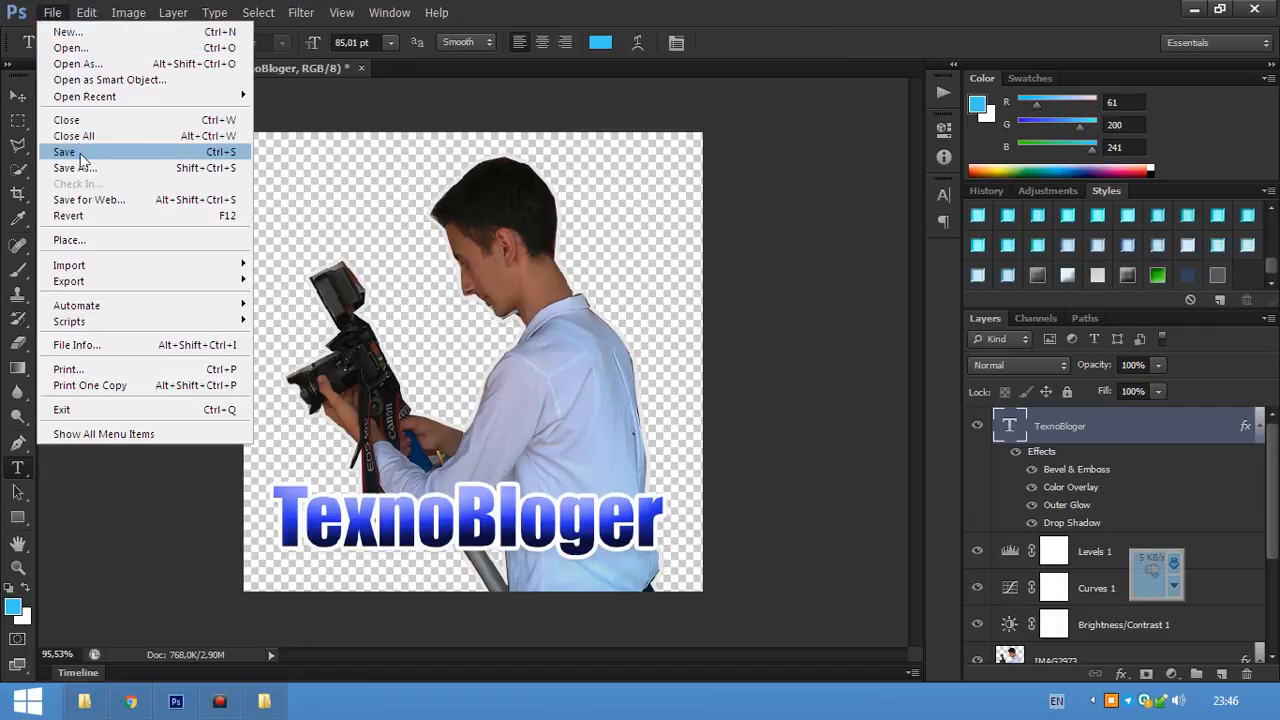
left_click(84, 168)
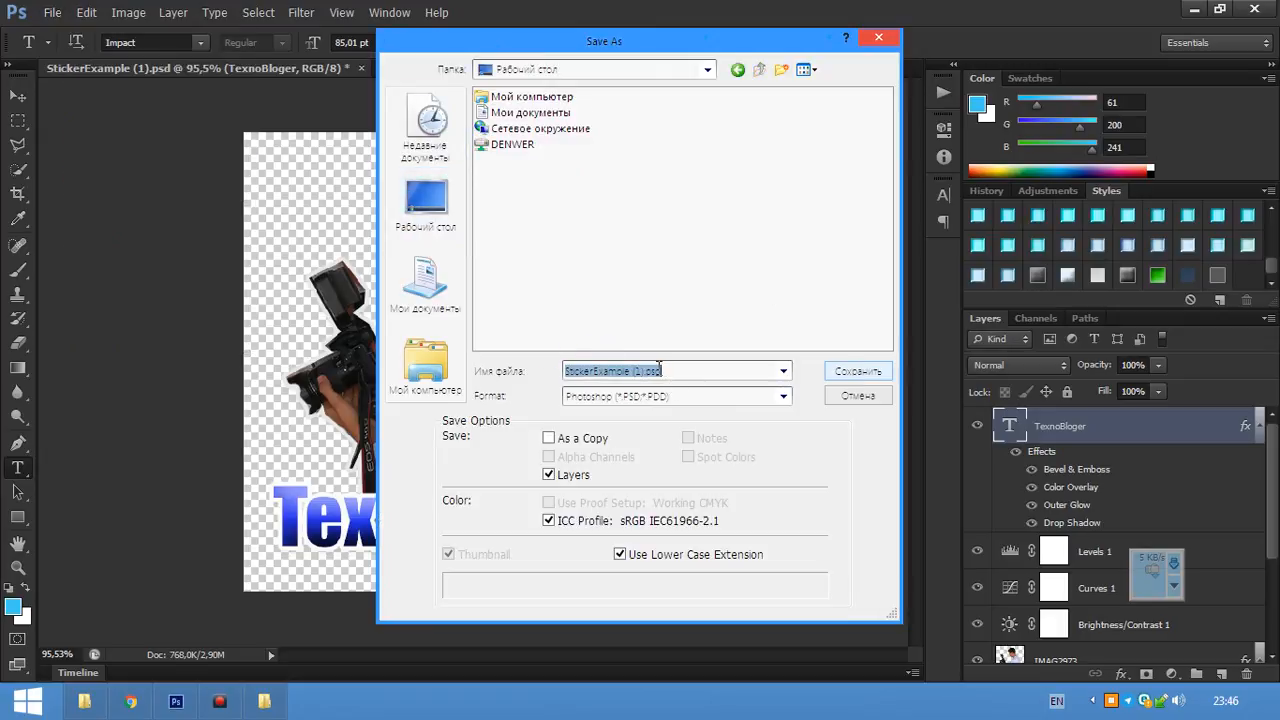
key("BackSpace")
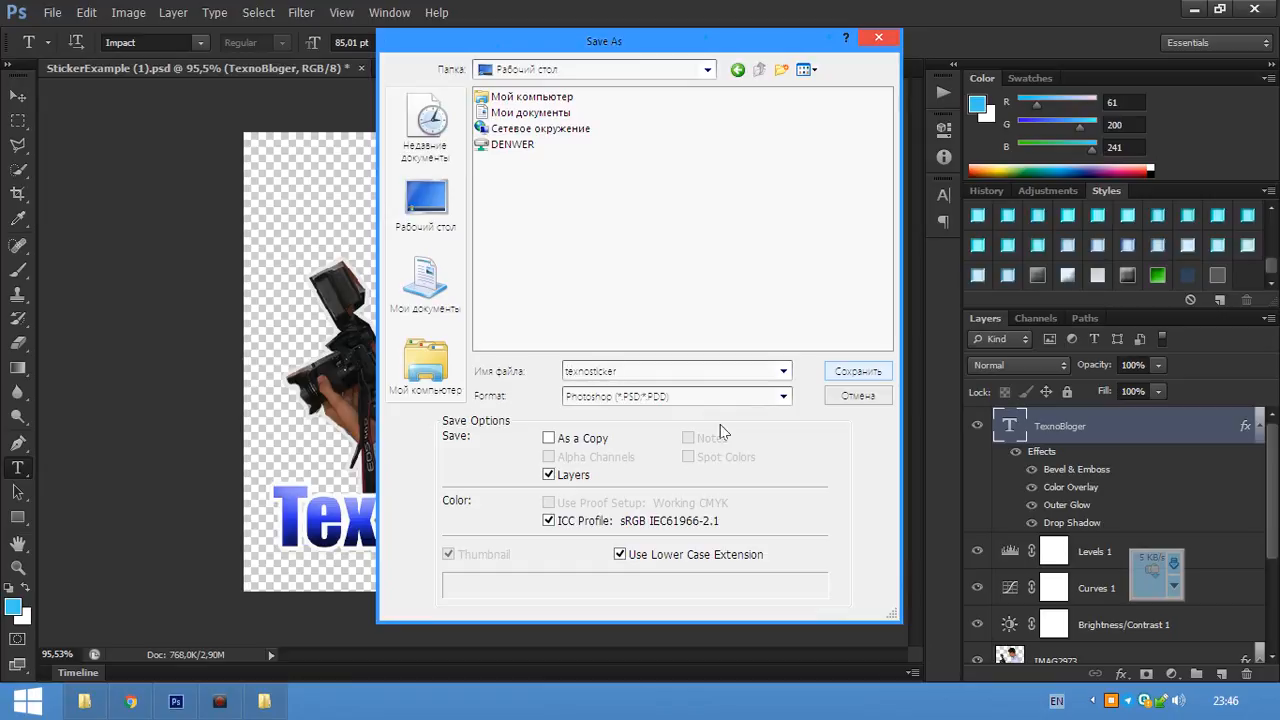
left_click(718, 395)
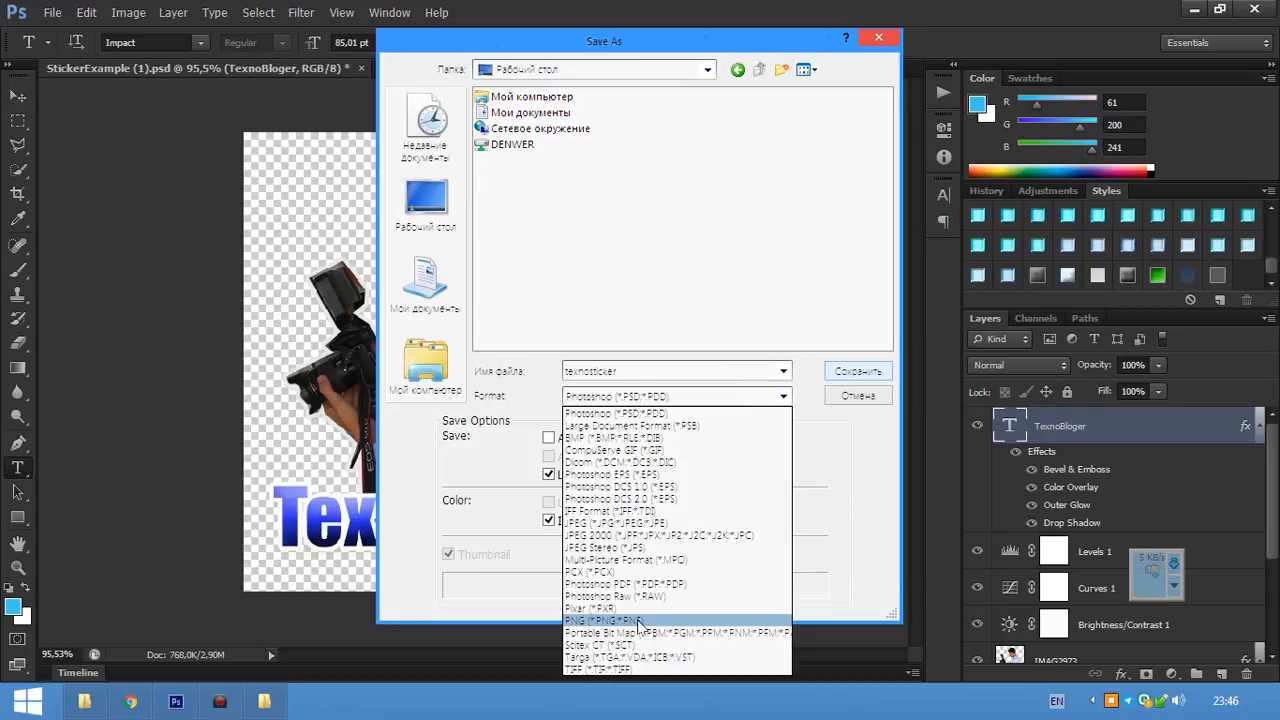
left_click(600, 620)
left_click(857, 374)
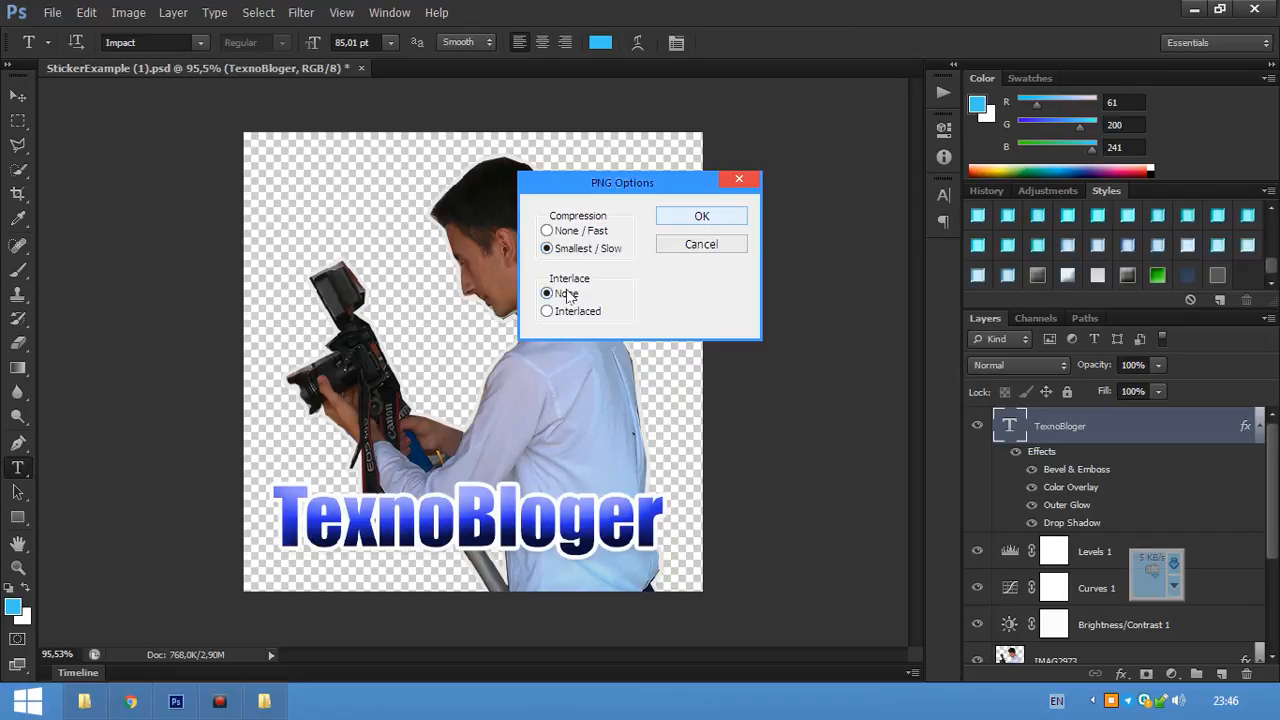
left_click(725, 226)
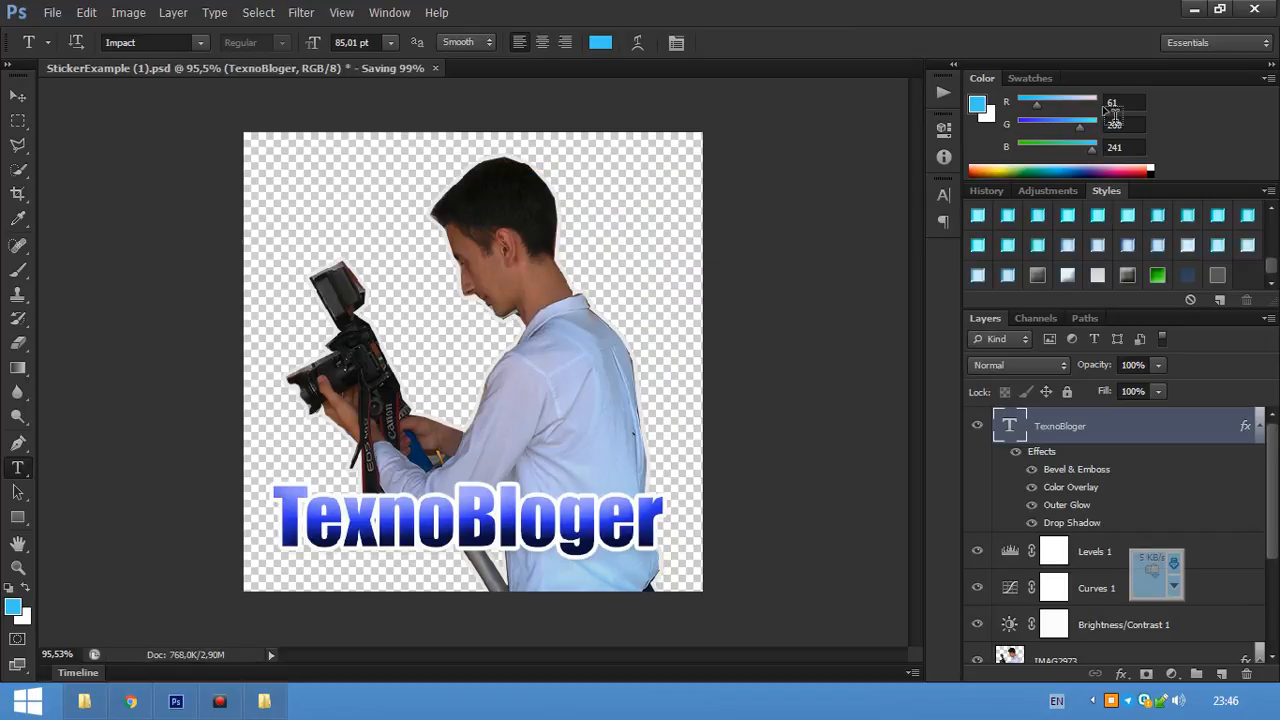
- Minimize the open windows and inspect the saved texnosticker image from the desktop in the photo viewer
left_click(1197, 9)
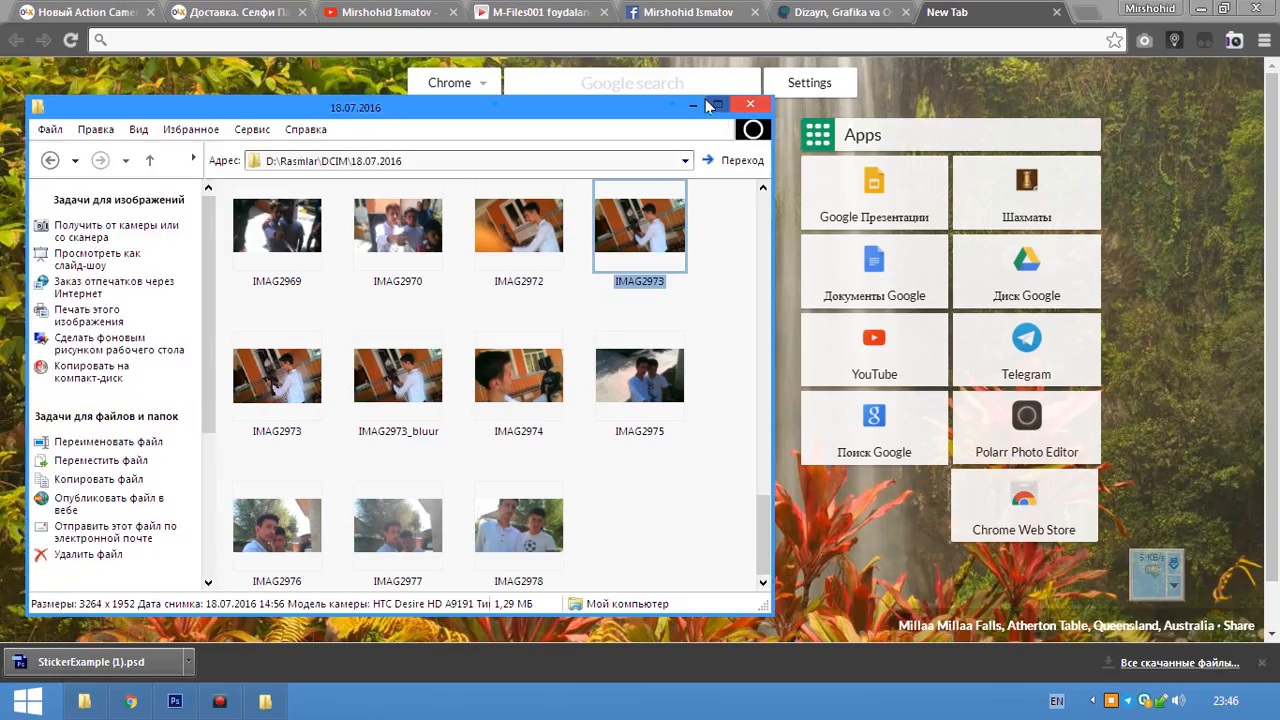
left_click(1193, 8)
double_click(1190, 8)
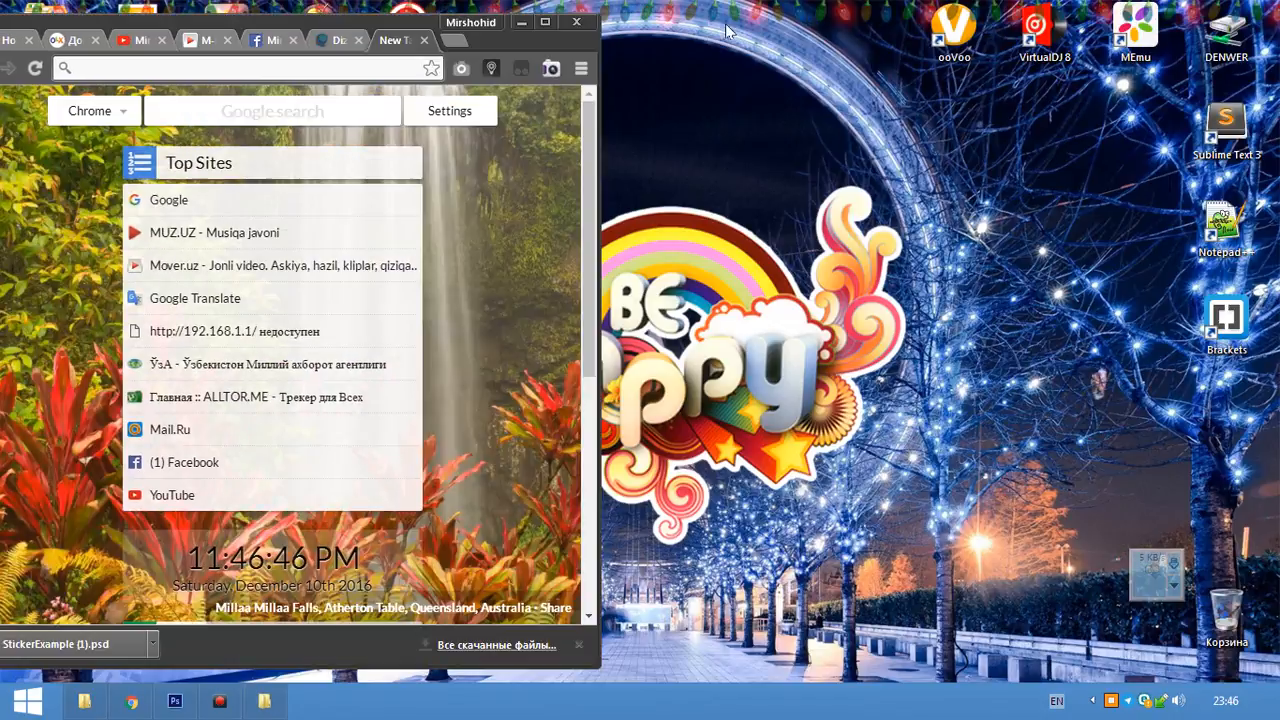
left_click(521, 31)
double_click(45, 515)
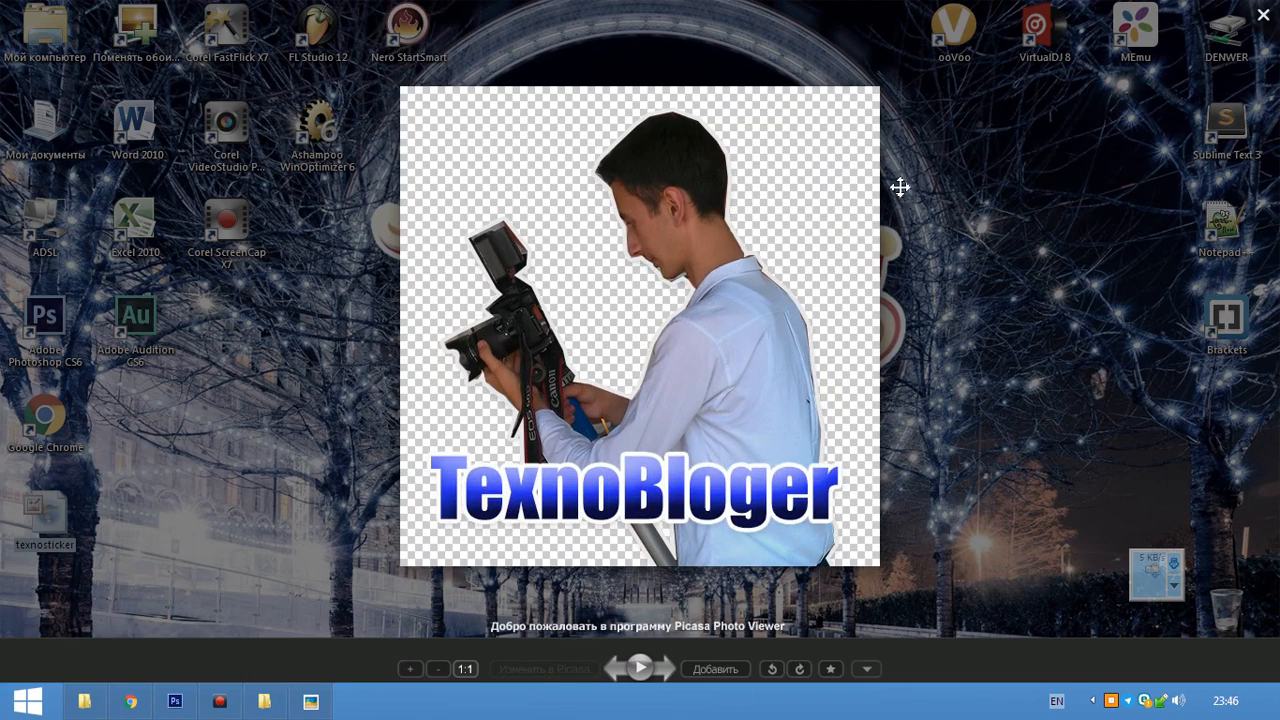
left_click(958, 14)
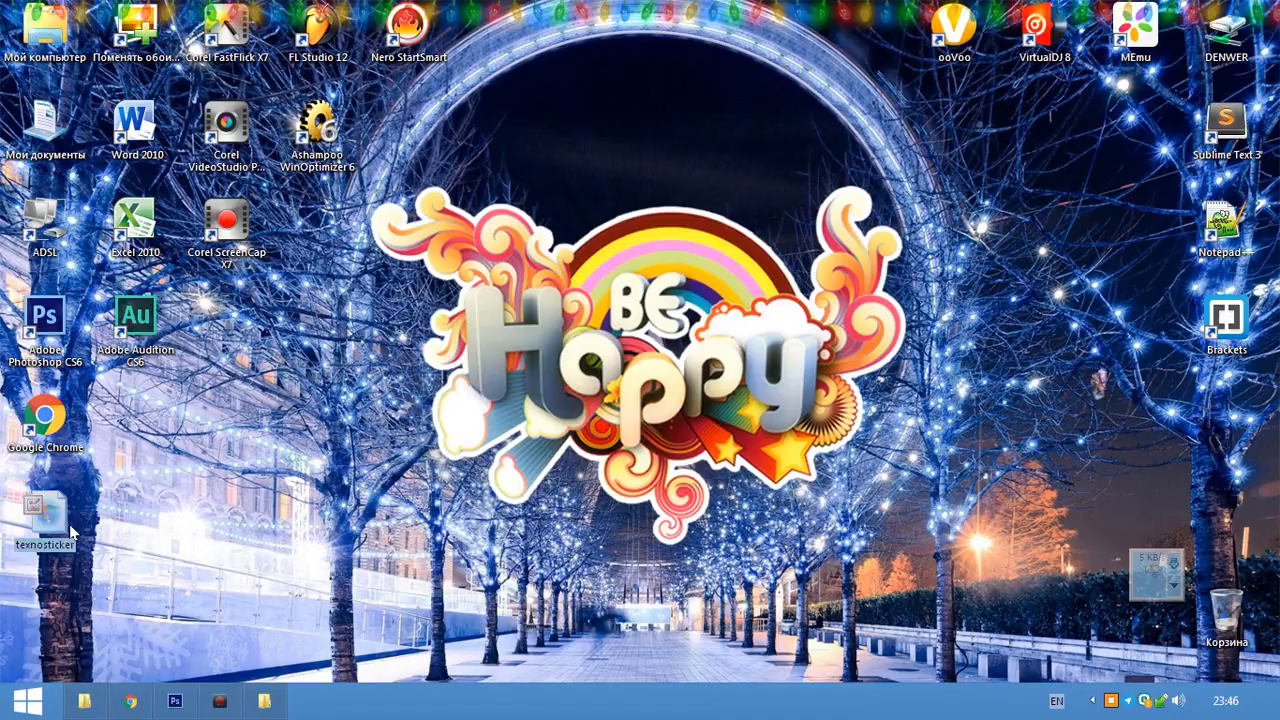
mouse_move(44, 505)
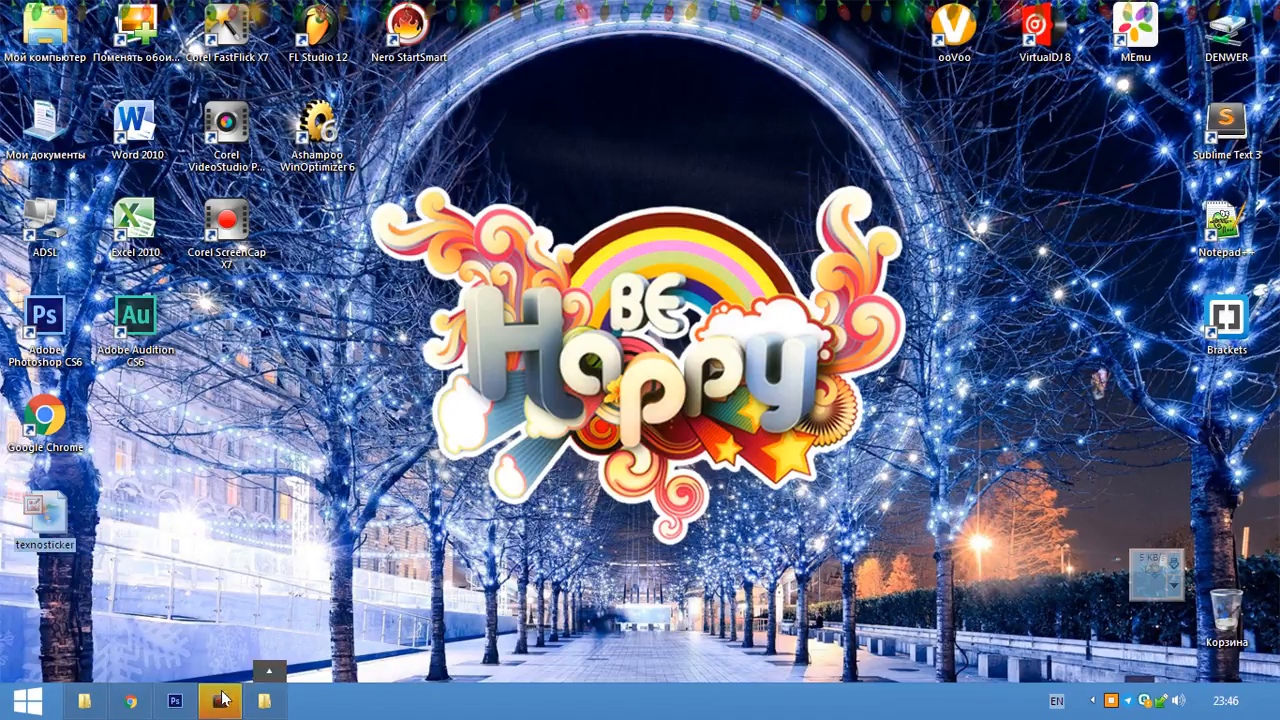
- Return to Photoshop and set up another save of the sticker to the desktop in PNG format
left_click(176, 703)
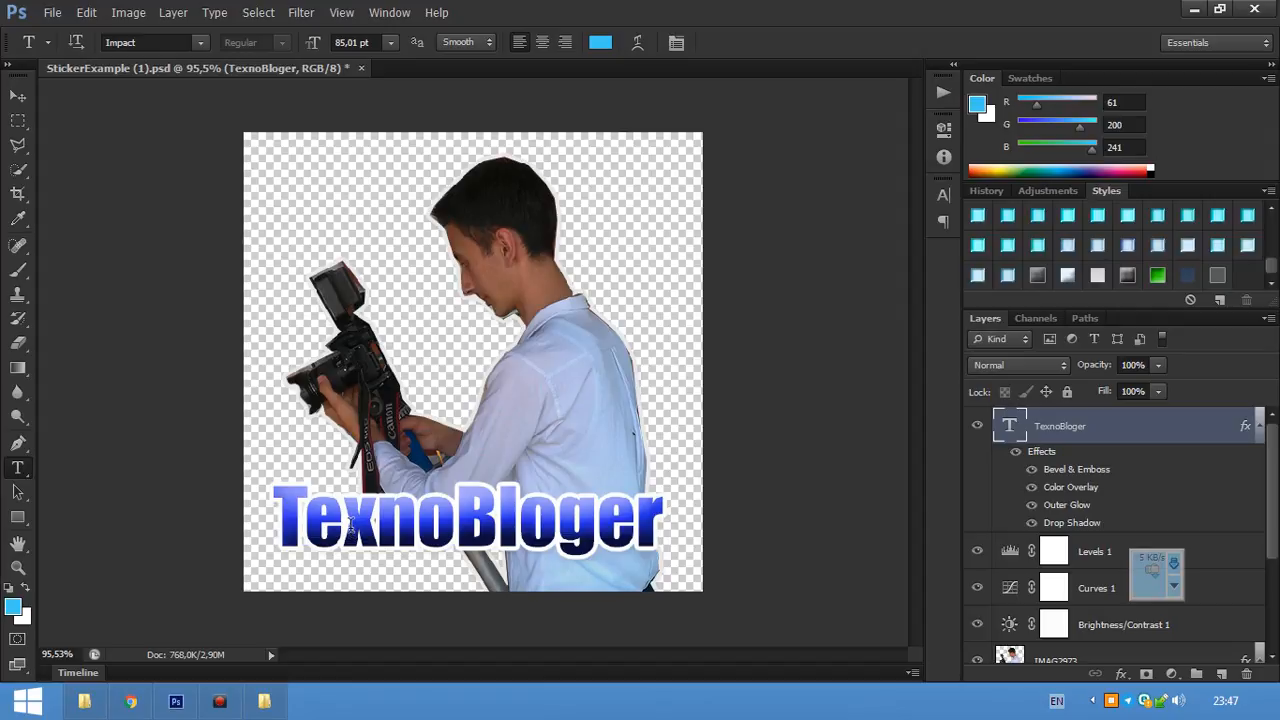
left_click(52, 12)
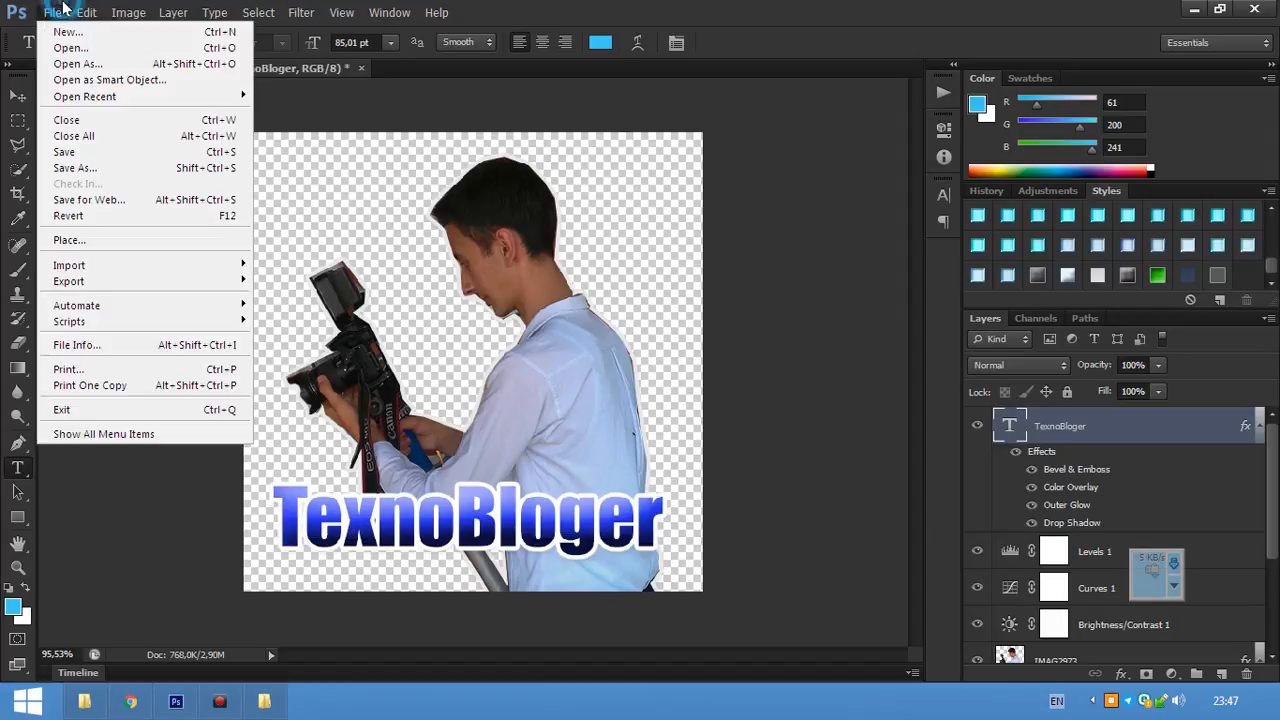
left_click(75, 167)
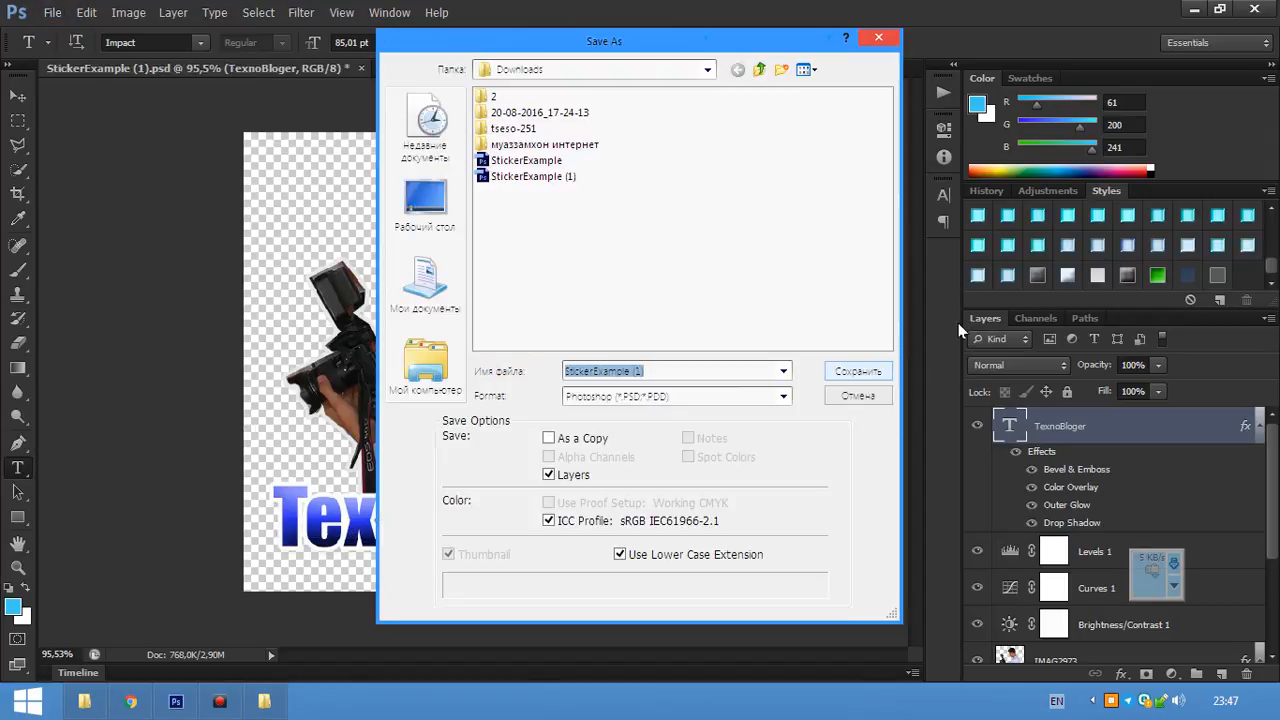
left_click(425, 205)
left_click(672, 397)
left_click(628, 620)
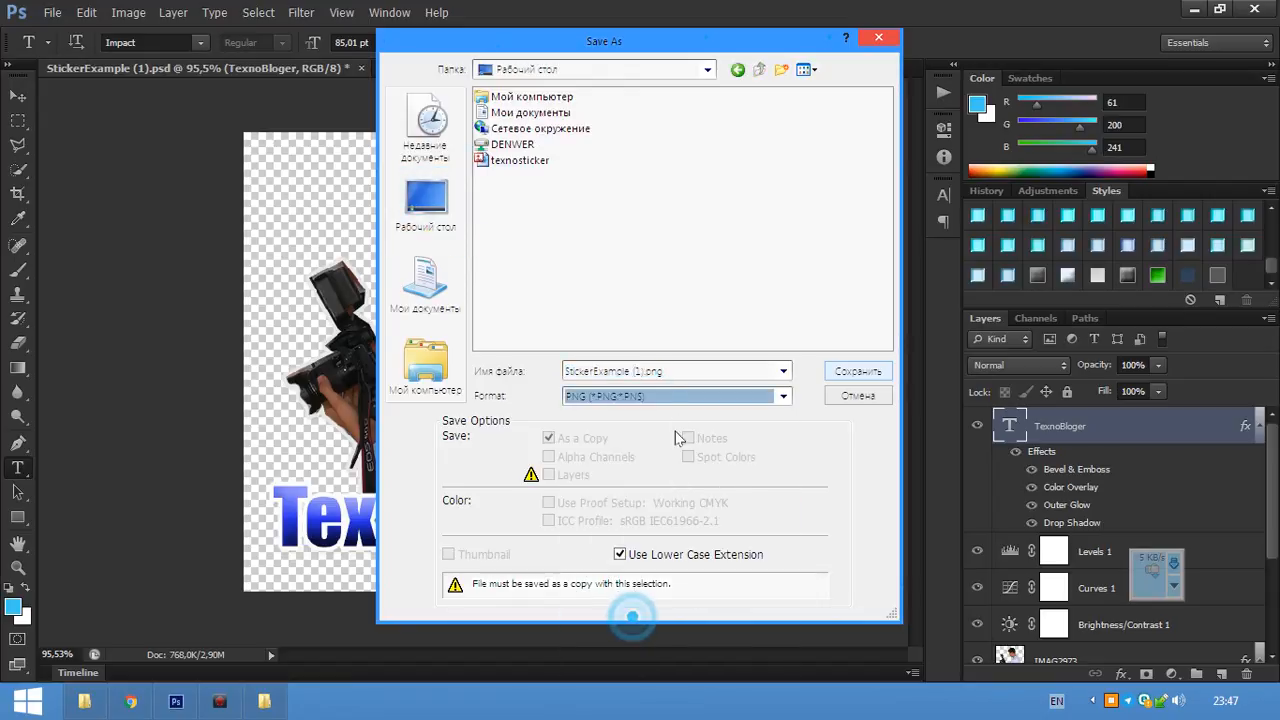
- Name the copy texnosticker.webp and save it with smallest compression and no interlacing
left_click(661, 375)
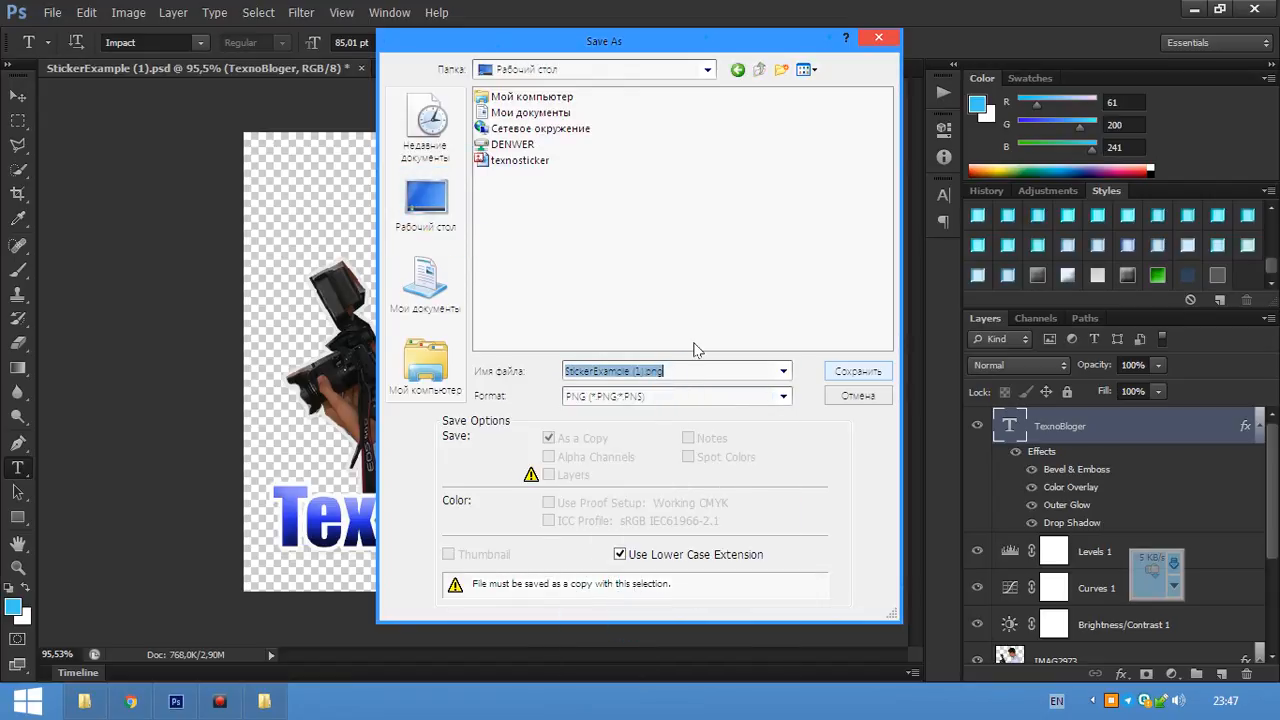
type("texno")
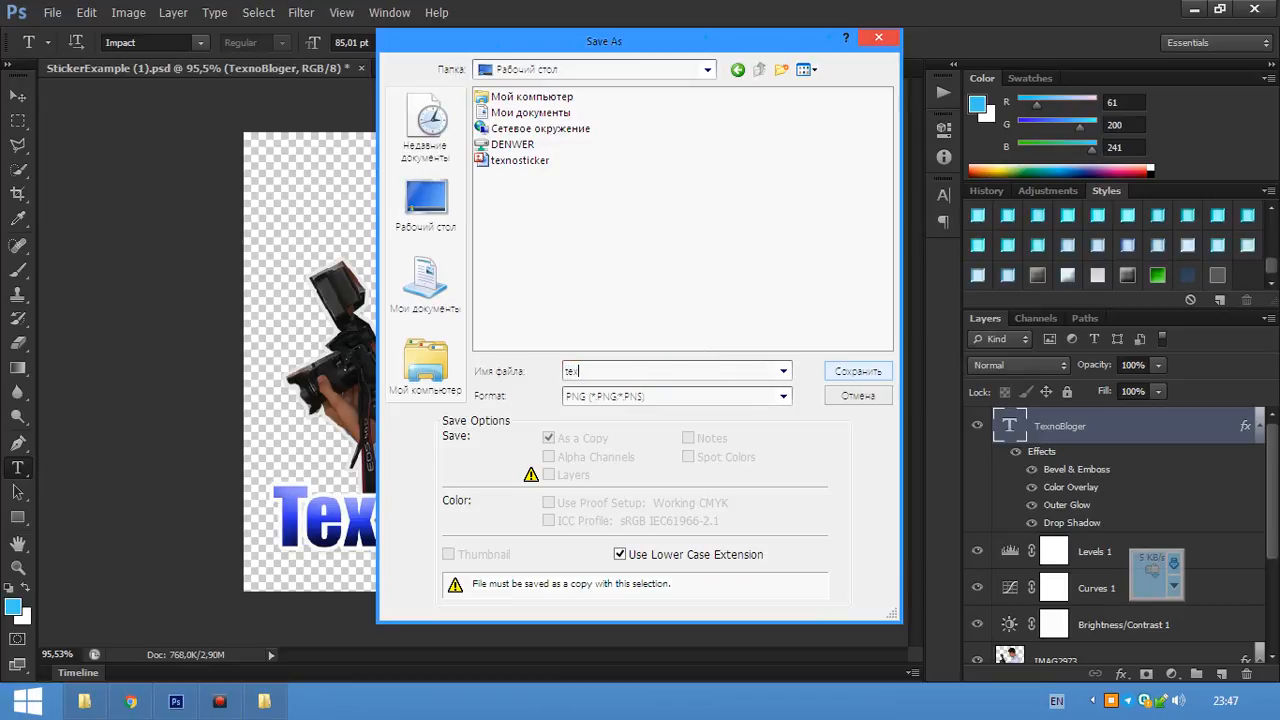
key("BackSpace")
key("BackSpace")
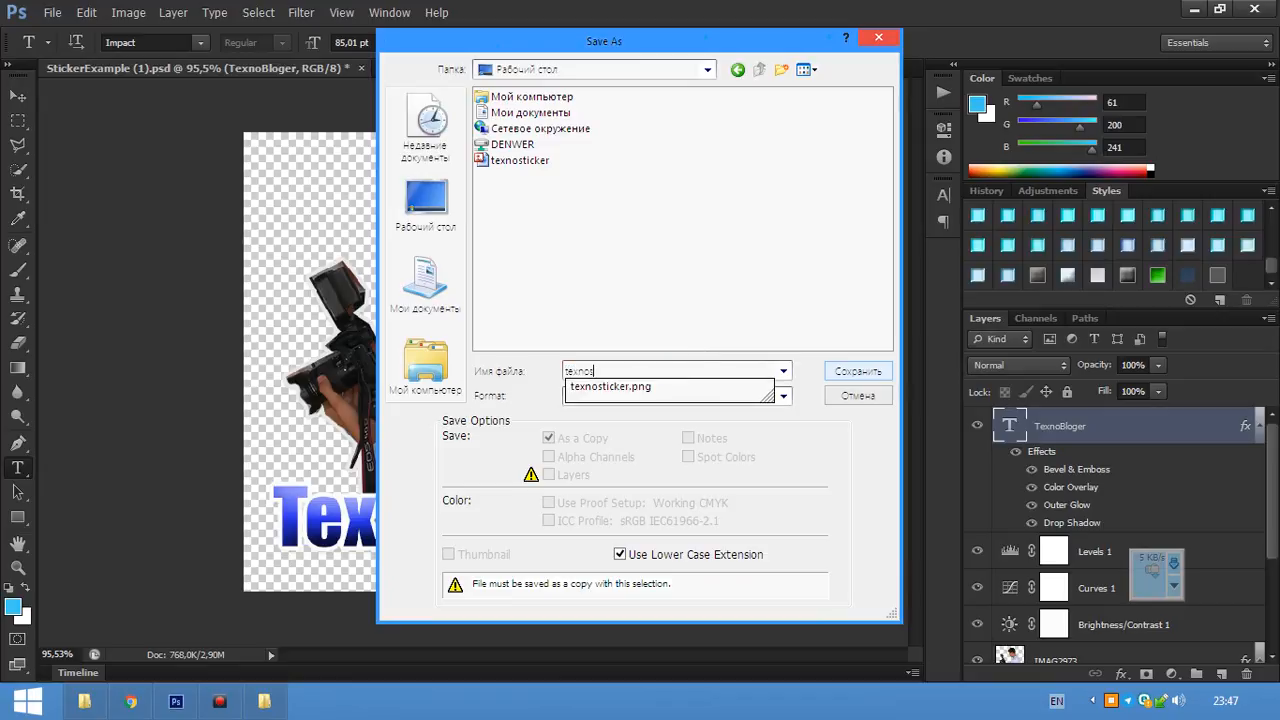
type("nosticker.webp")
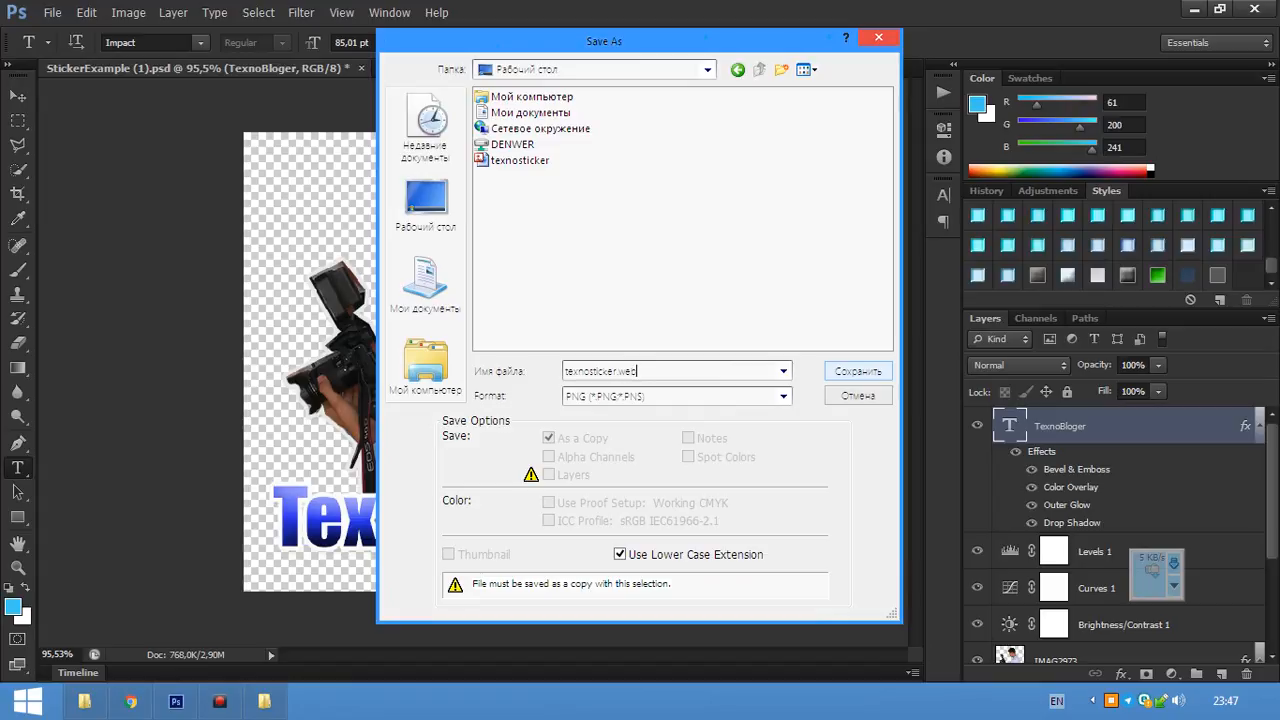
left_click(855, 375)
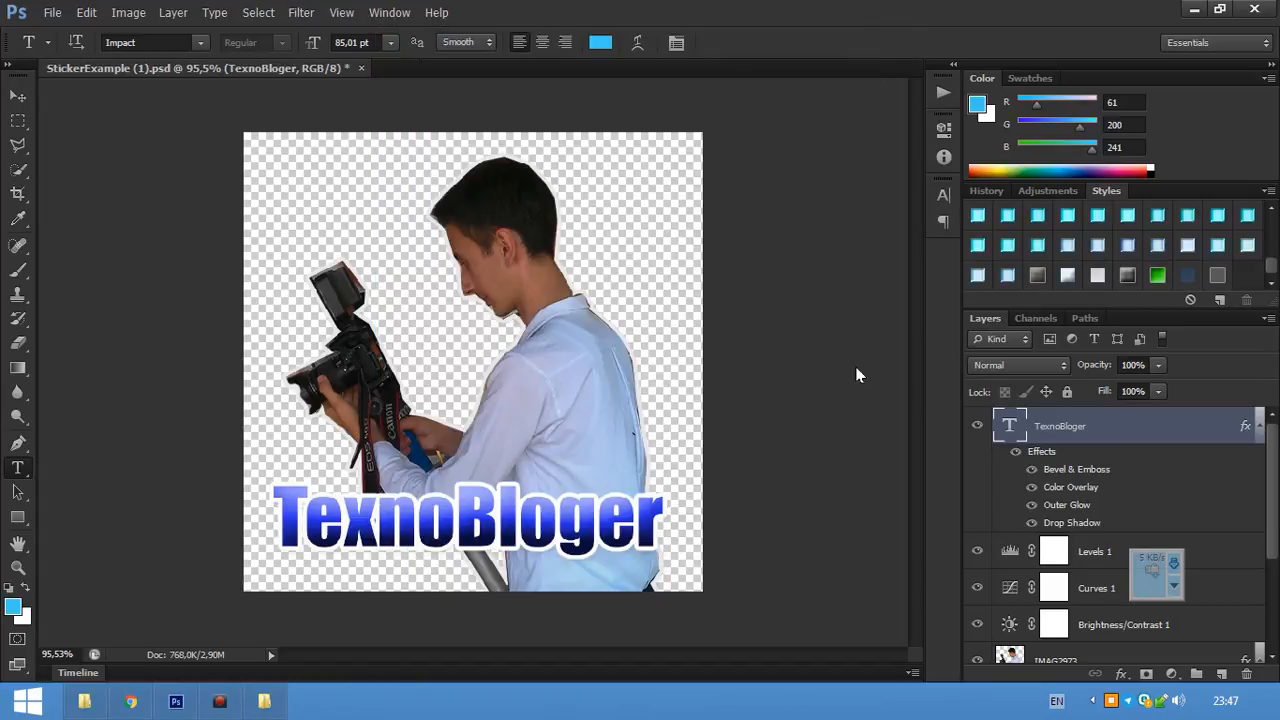
left_click(708, 218)
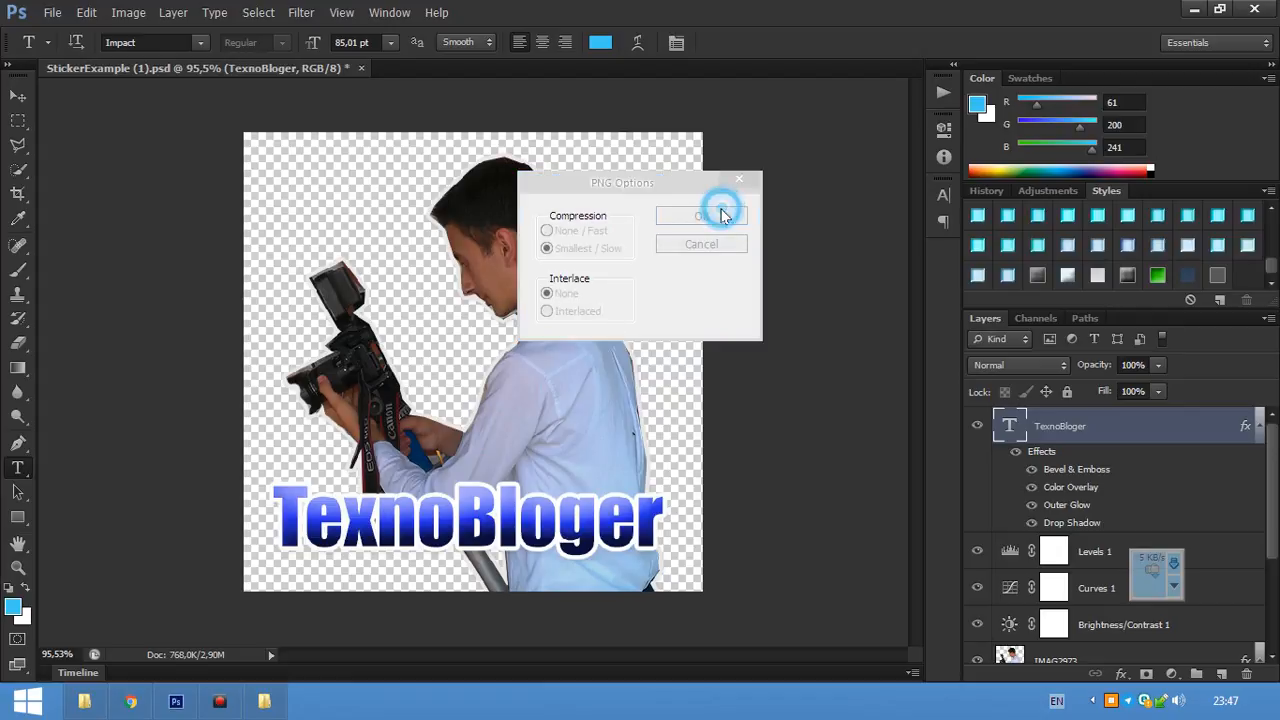
- Switch to Chrome to preview the desktop's texnosticker.webp file, and minimize the browser after viewing it
left_click(1203, 8)
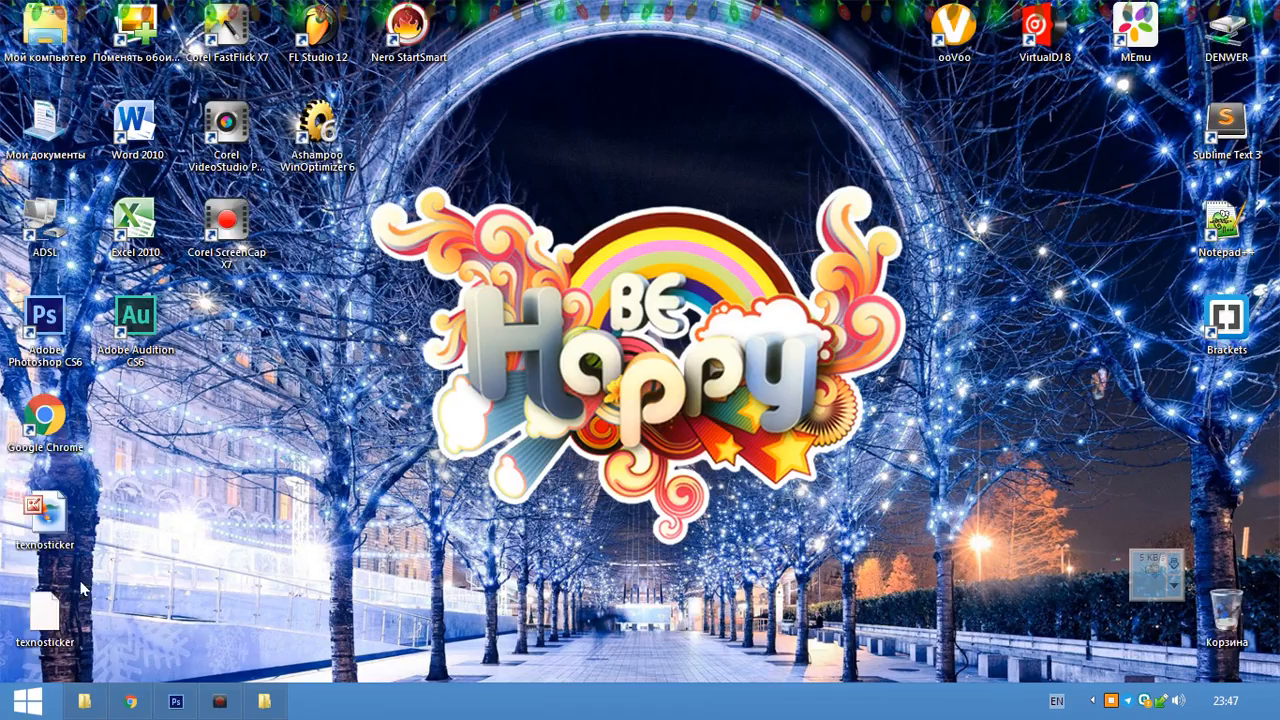
left_click(147, 703)
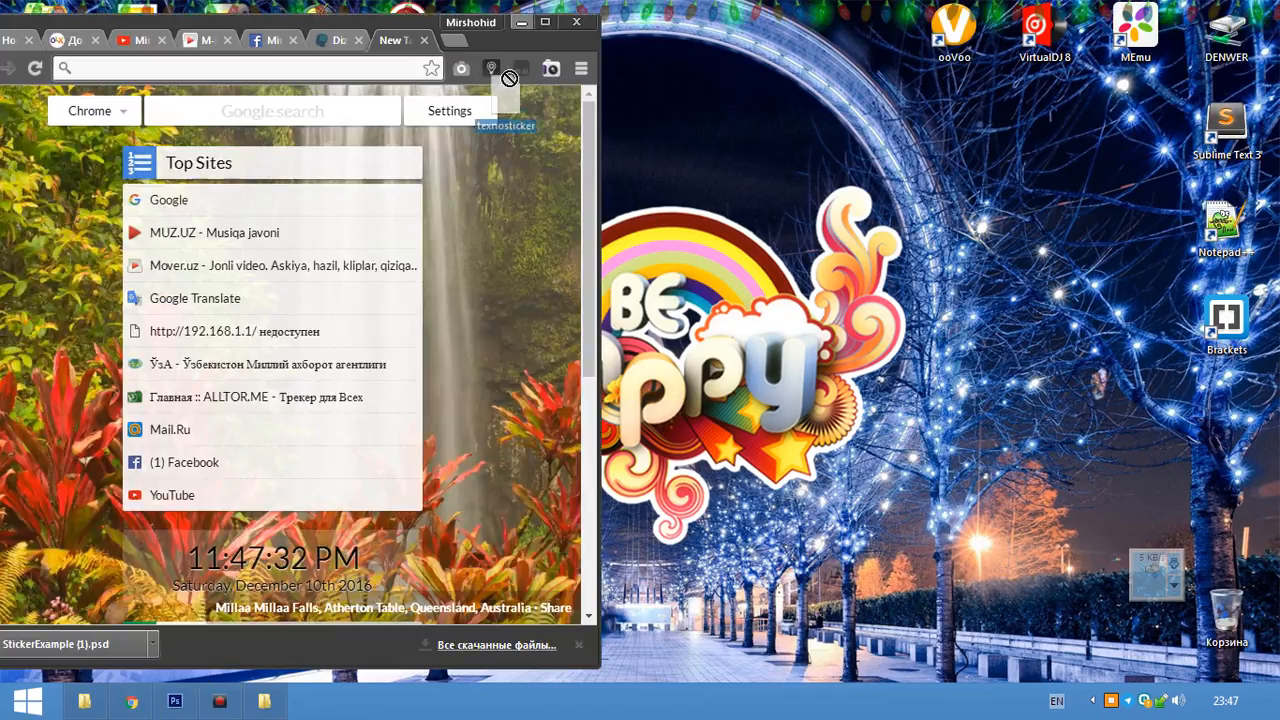
key("ctrl+v")
key("Return")
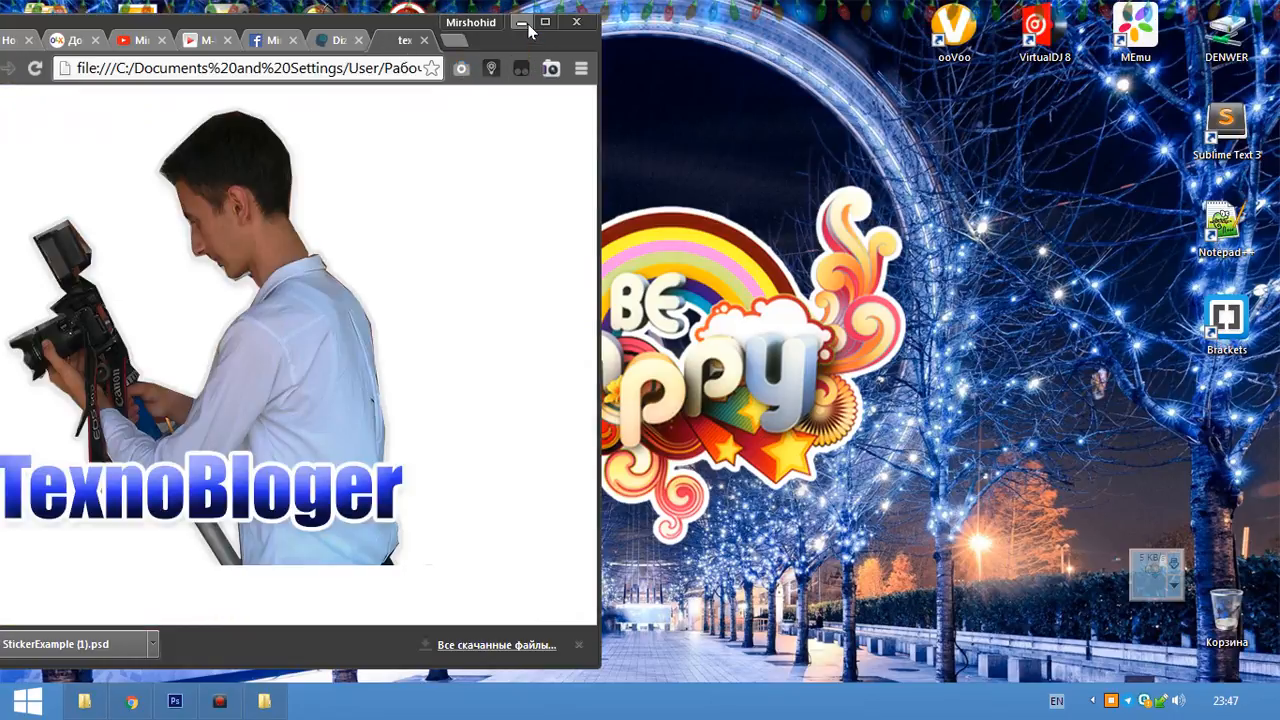
left_click(523, 24)
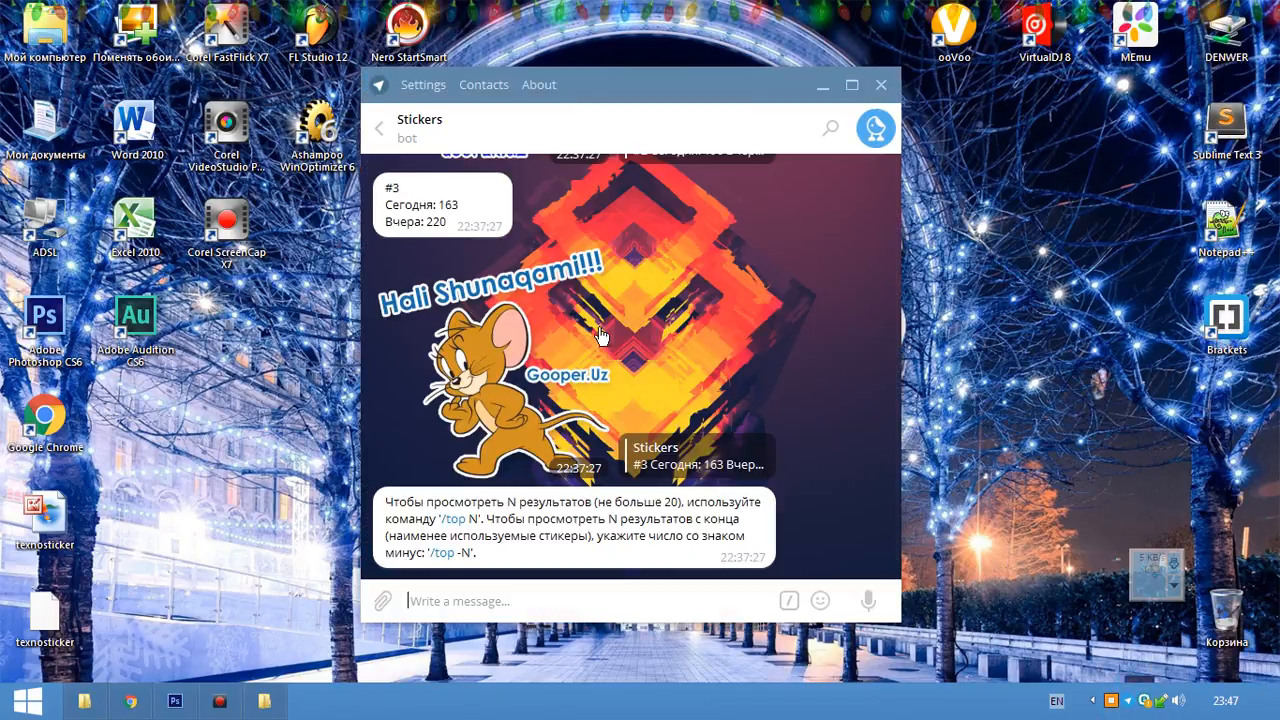
- Leave the Stickers bot chat, send the desktop's WebP texnosticker file to the contact with the Uzbek flag picture, and minimize Telegram
left_click(405, 124)
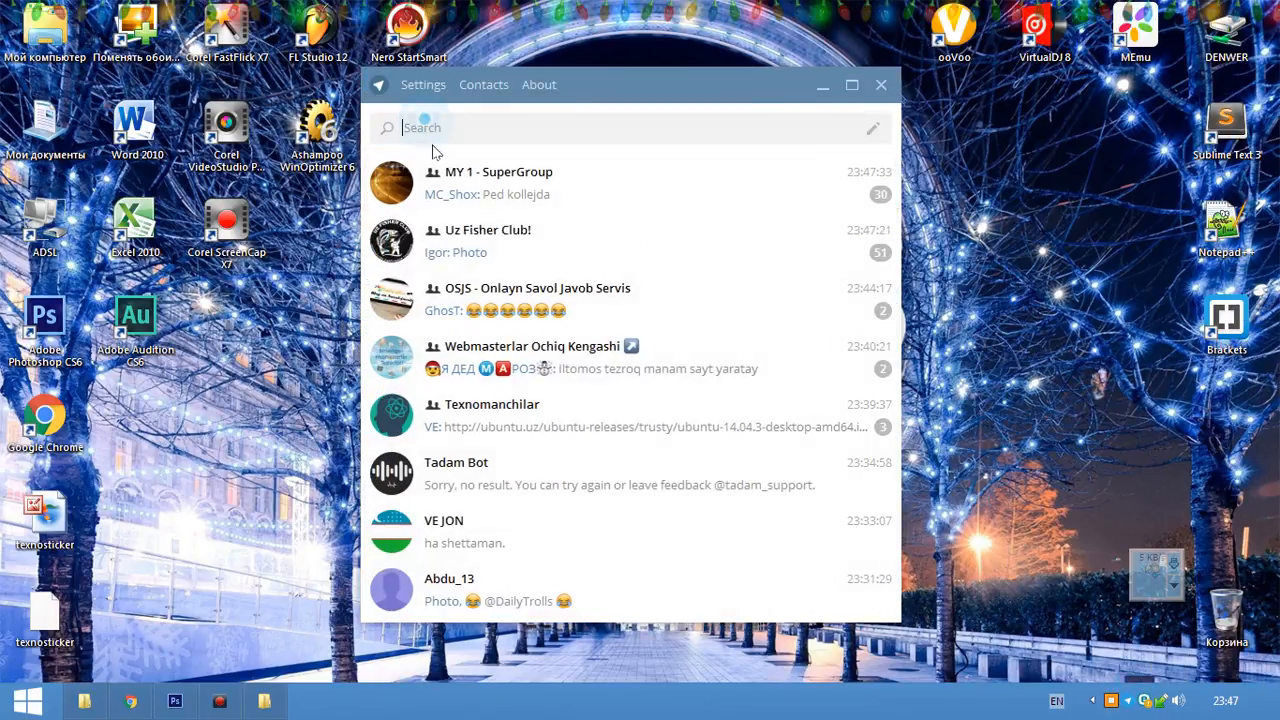
left_click(492, 532)
left_click_drag(45, 612, 555, 490)
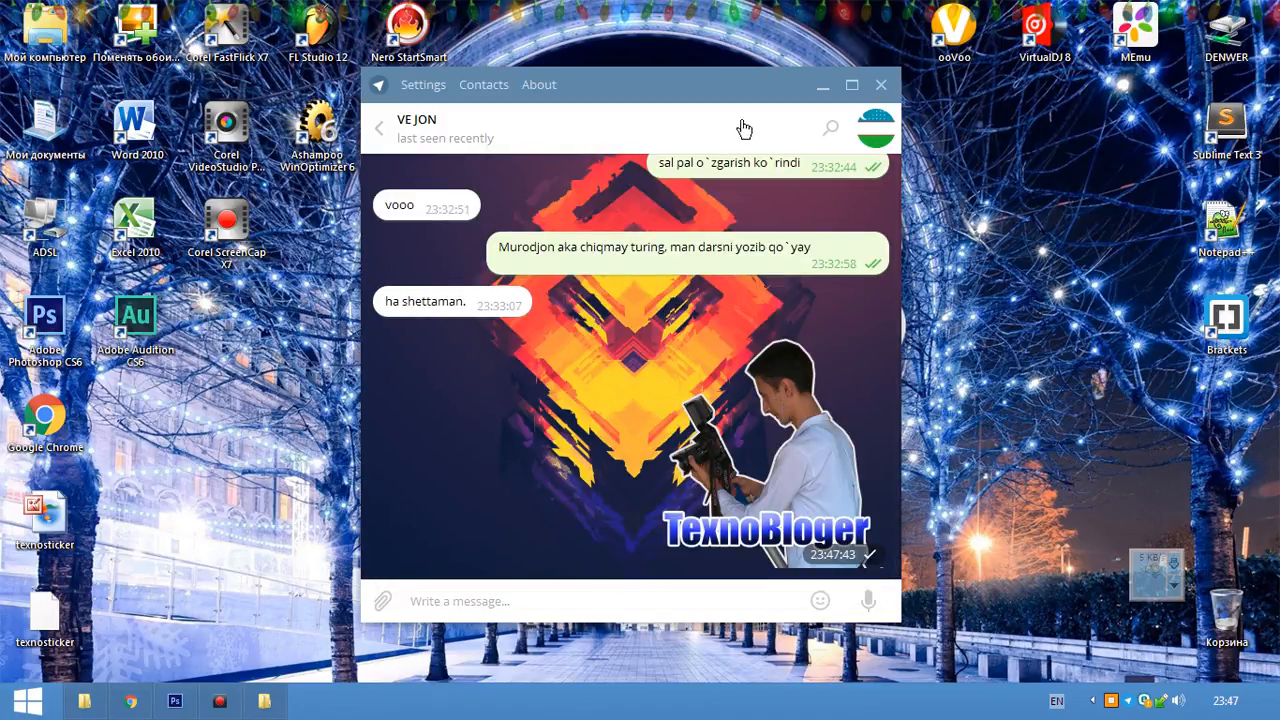
left_click(821, 86)
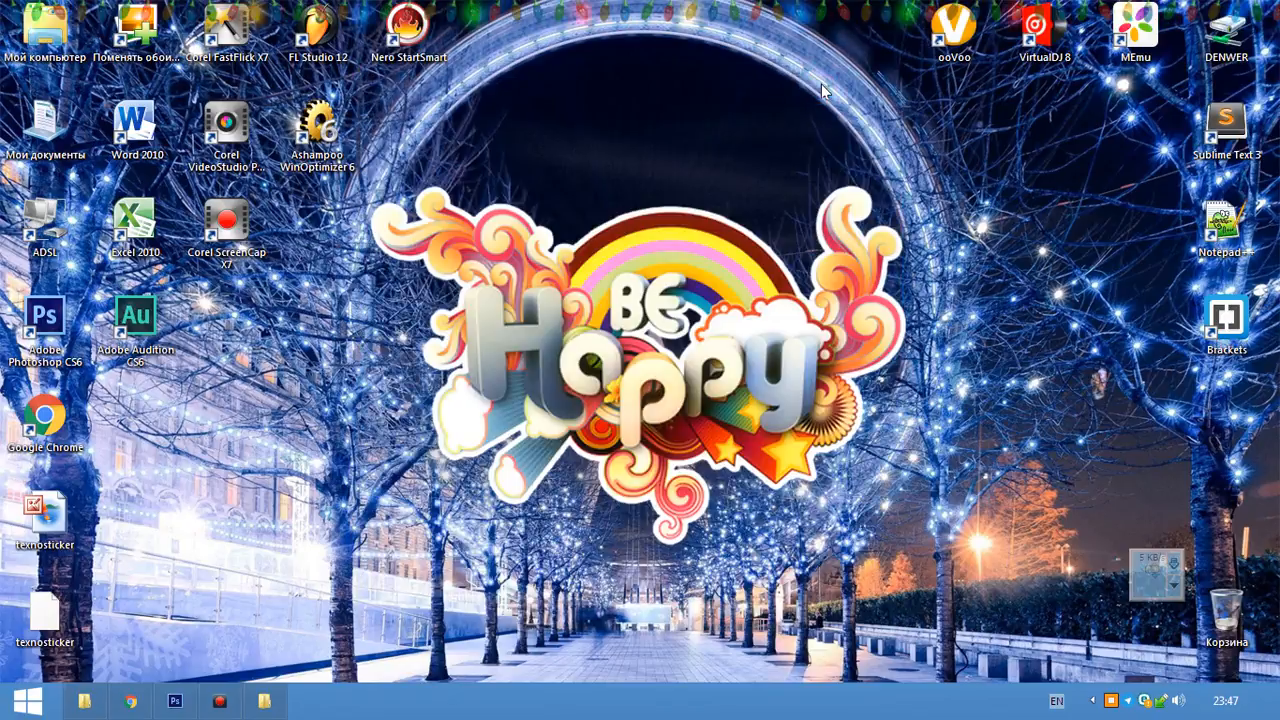
- Switch to Chrome and maximize its window to view the texnosticker.webp preview at full size
key("alt+Tab")
key("alt+Tab")
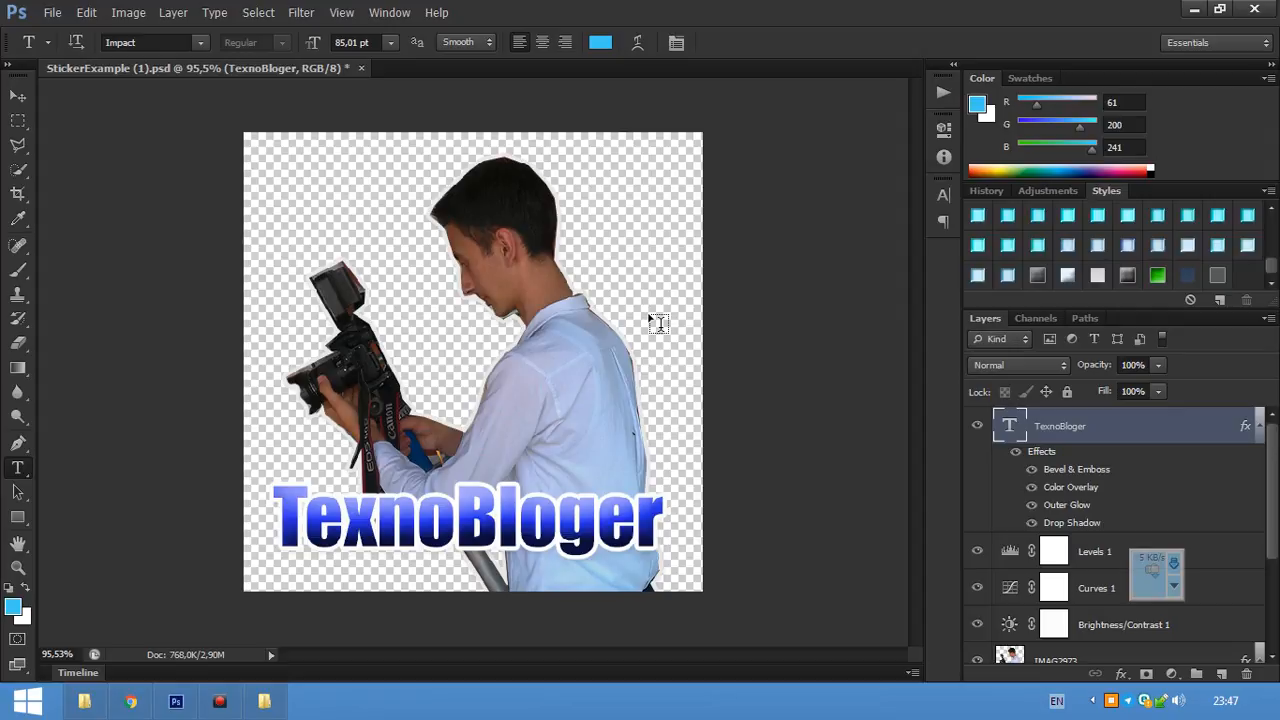
key("alt+Tab")
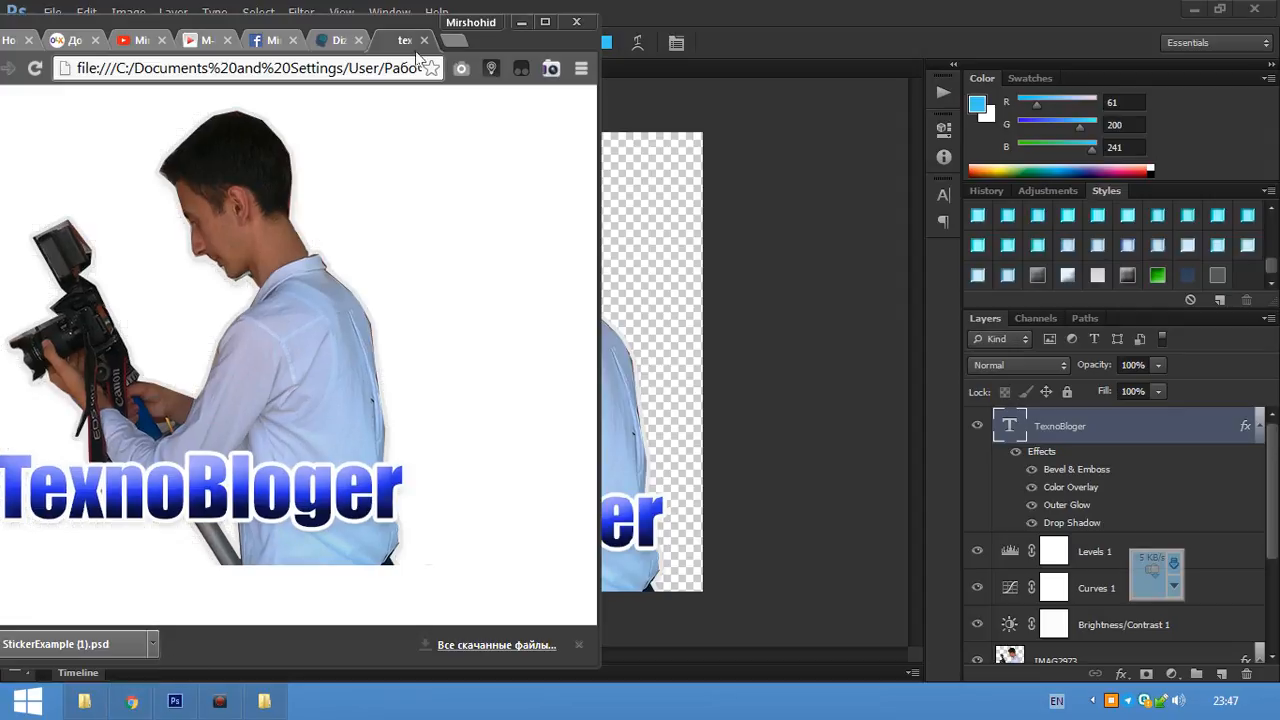
left_click(545, 22)
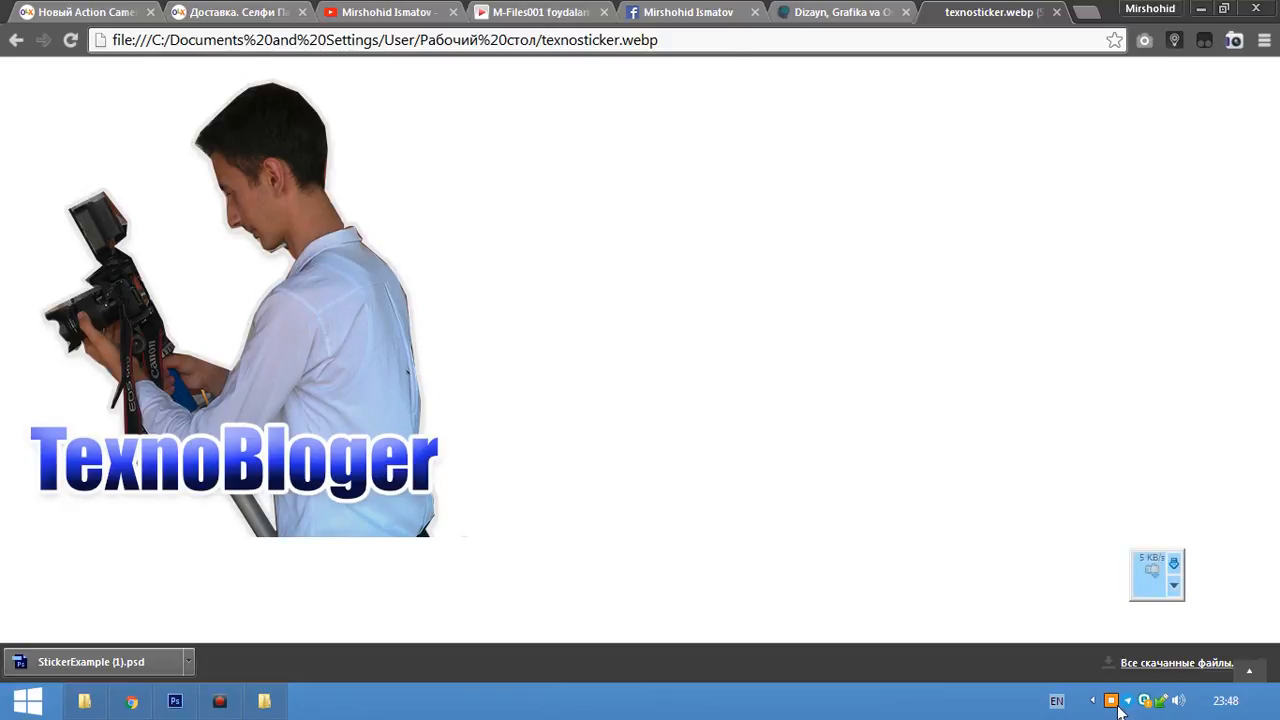
- Switch back to Telegram, search the chats for "st", and open the Stickers bot conversation
left_click(1130, 700)
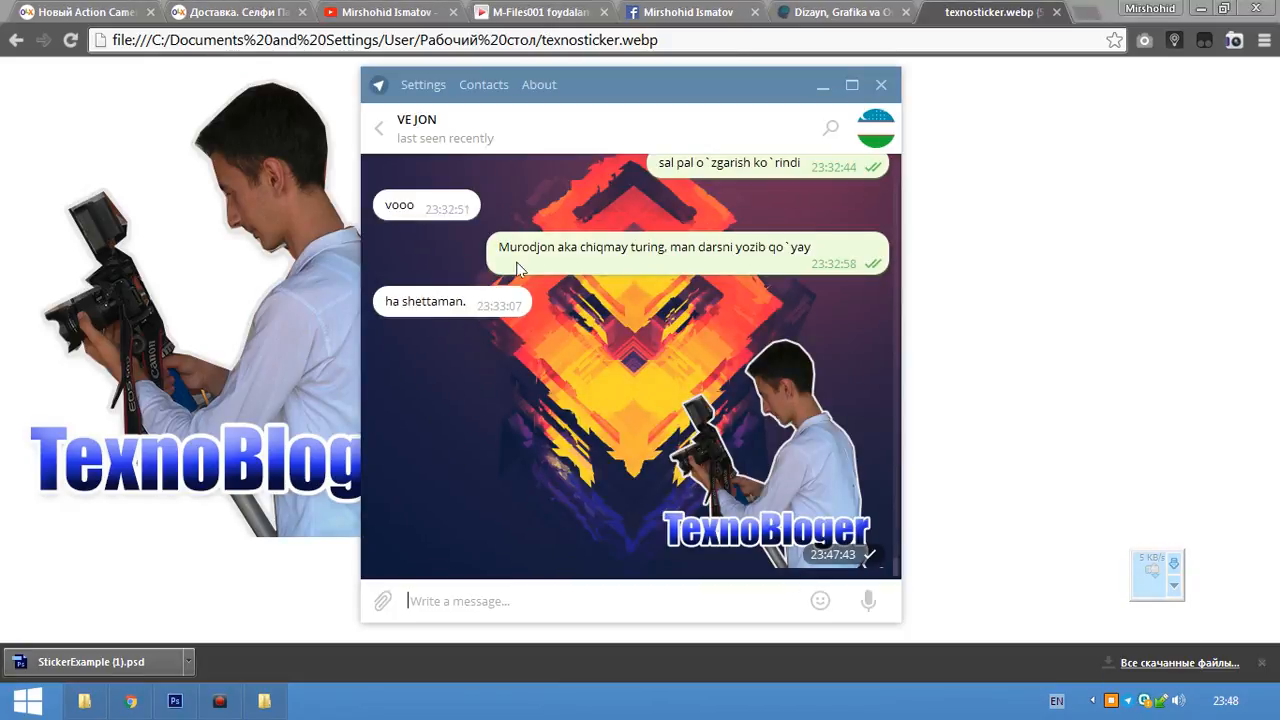
left_click(507, 136)
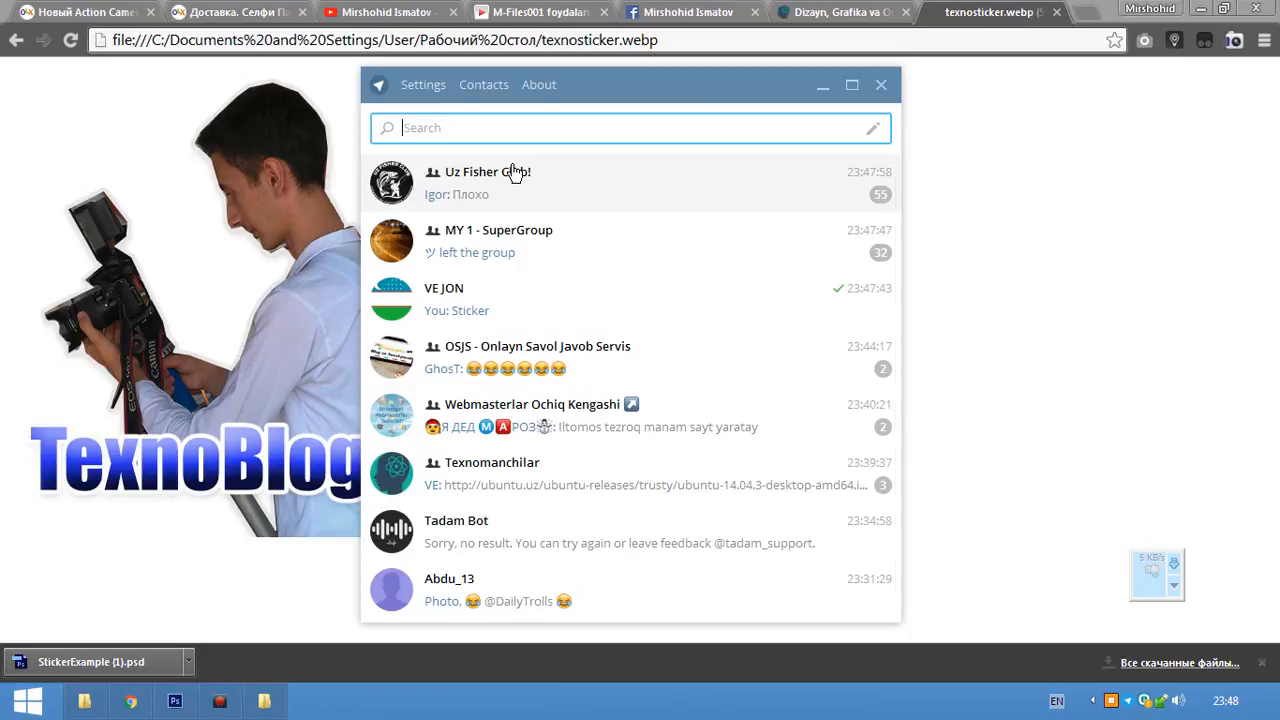
type("st")
left_click(540, 290)
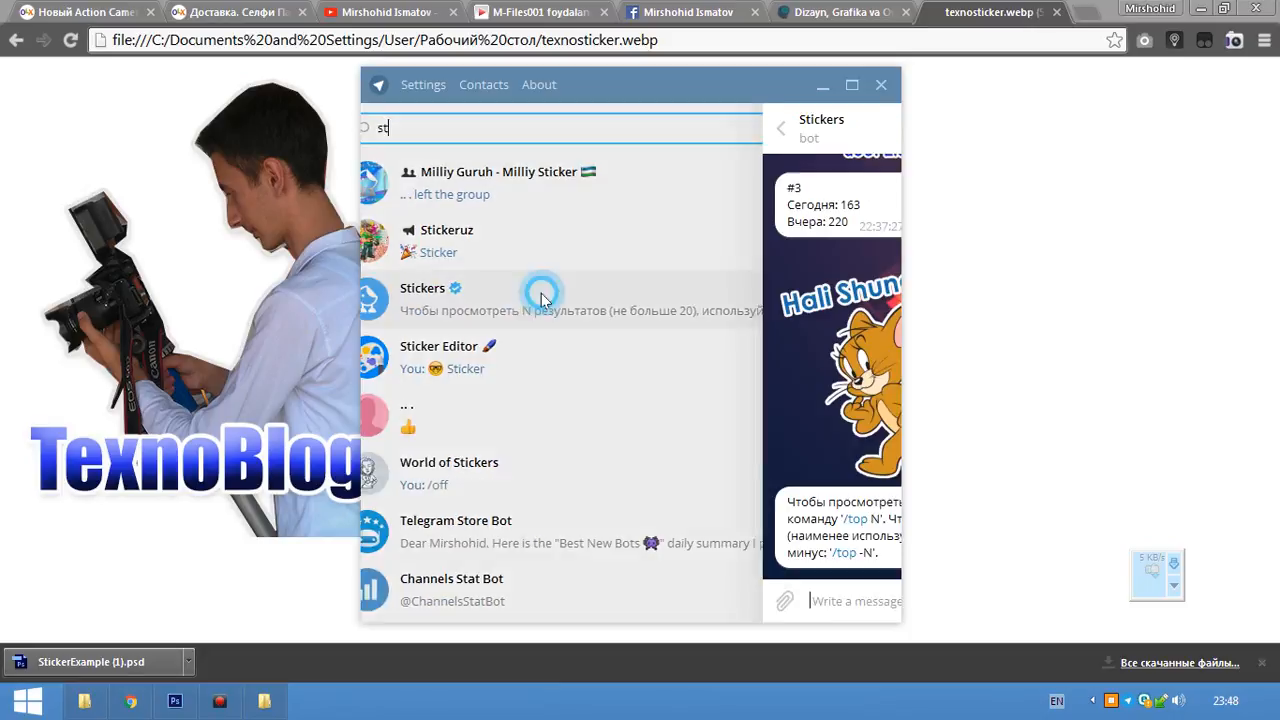
- Browse the installed sticker packs in the Stickers bot chat and look through one of the packs further along
mouse_move(820, 600)
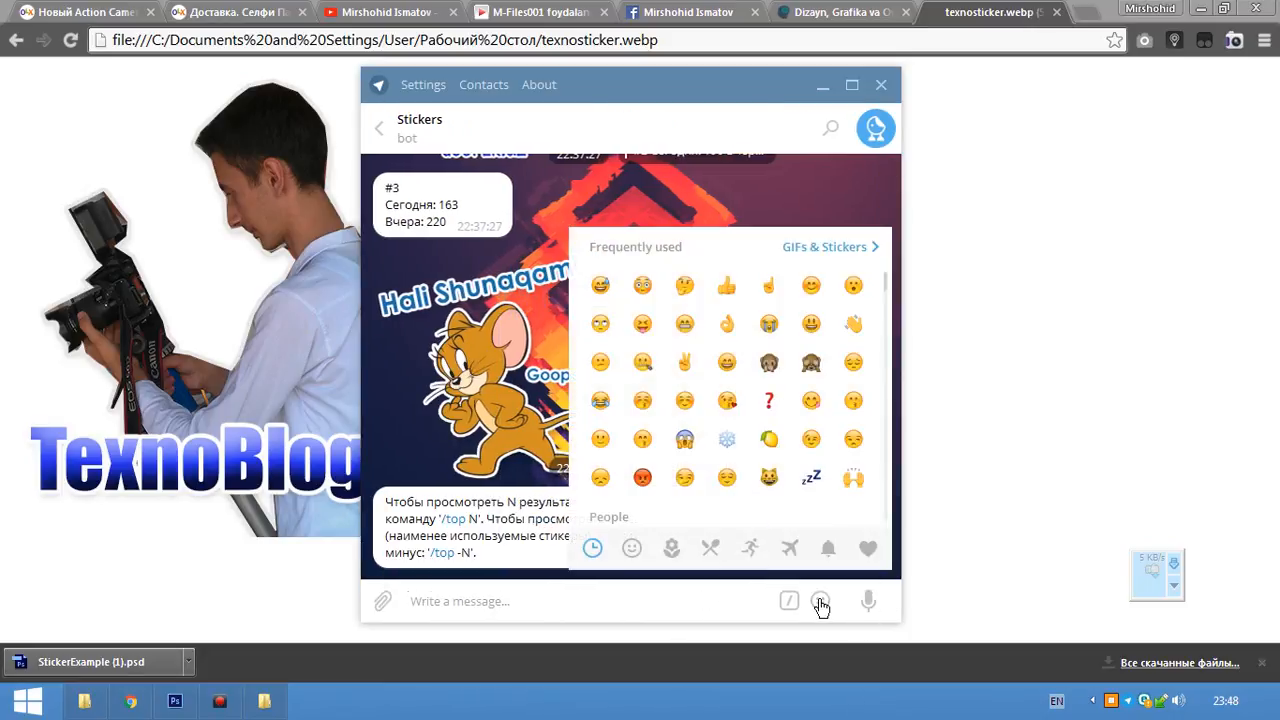
left_click(855, 247)
scroll(790, 420, "down", 3)
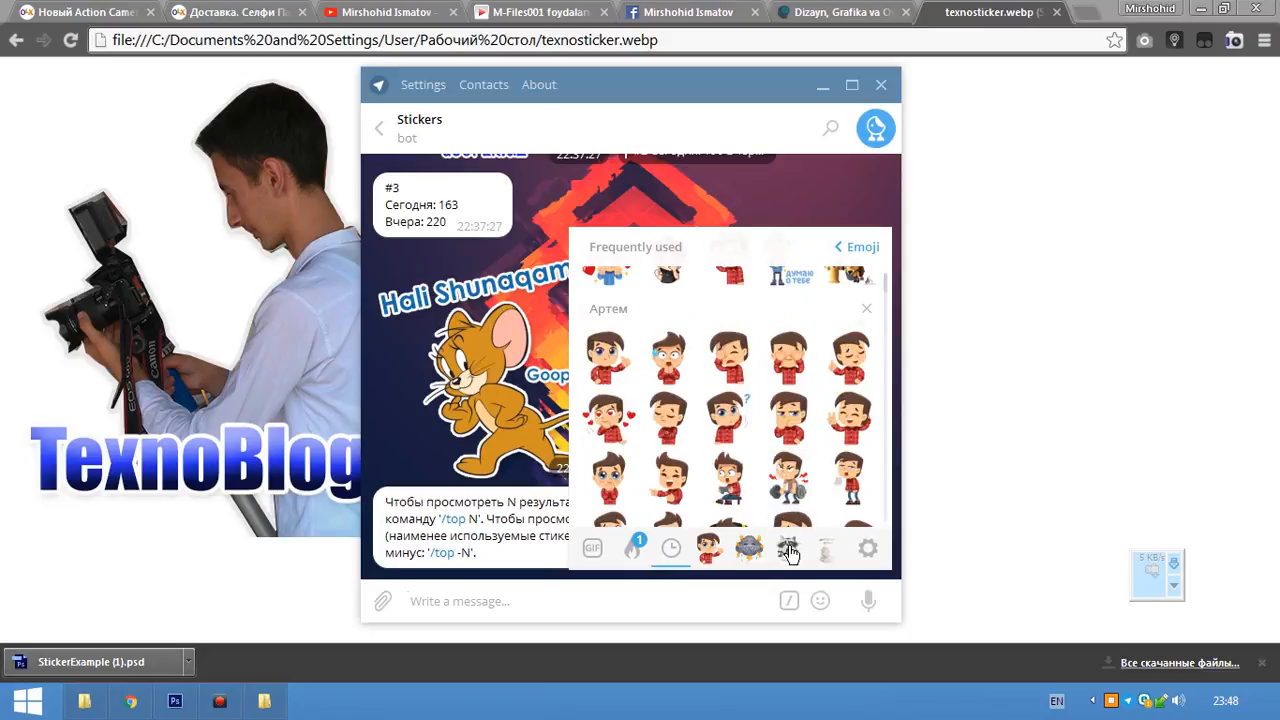
scroll(787, 558, "down", 2)
scroll(690, 552, "up", 3)
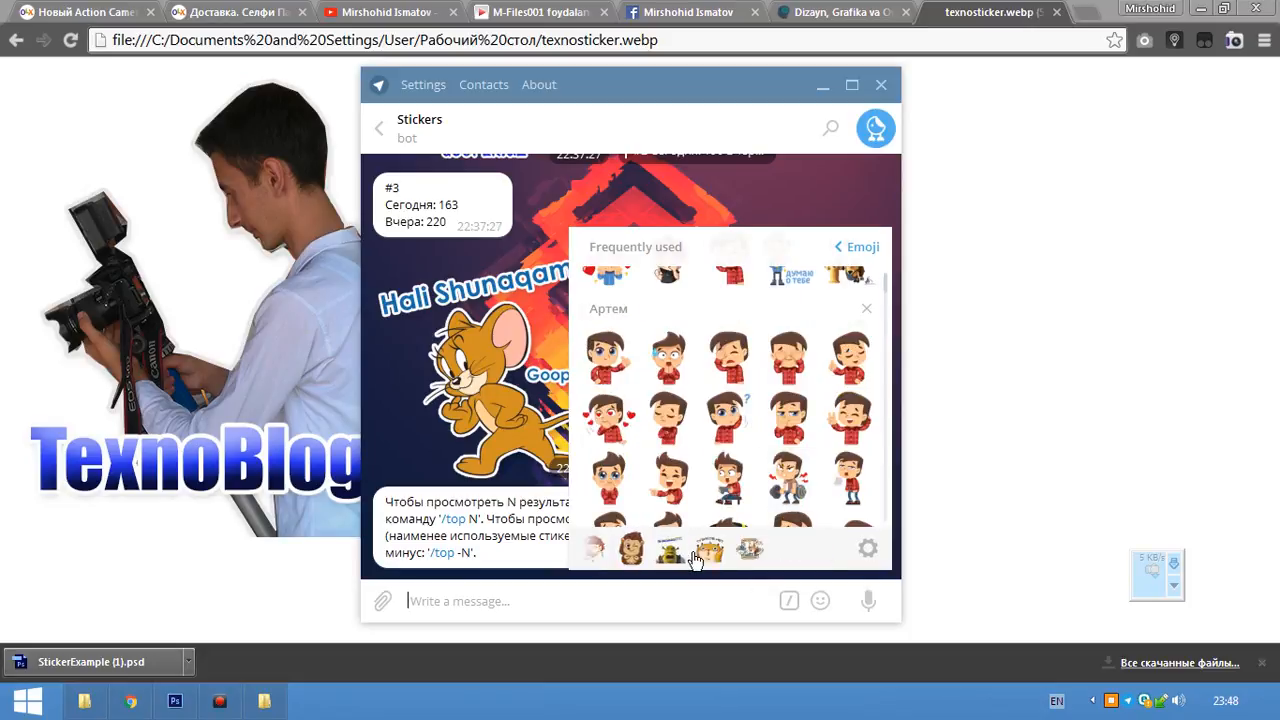
scroll(703, 556, "down", 3)
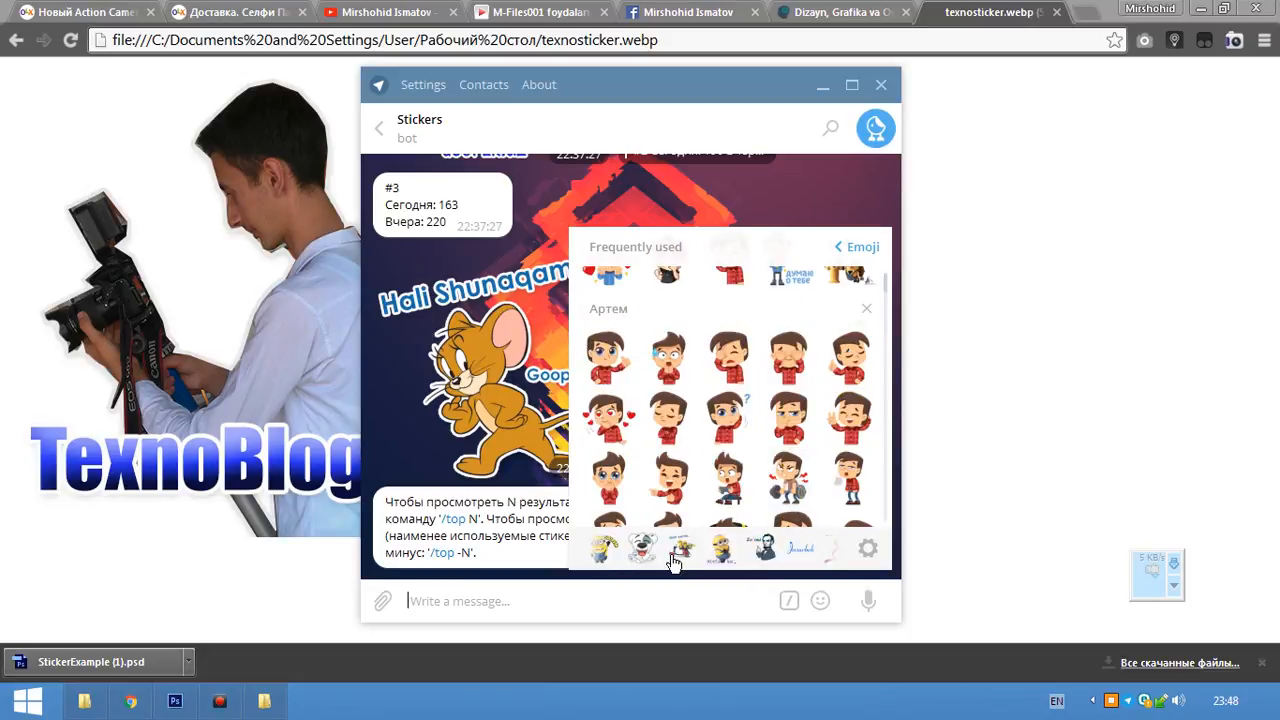
left_click(684, 555)
left_click_drag(716, 377, 585, 500)
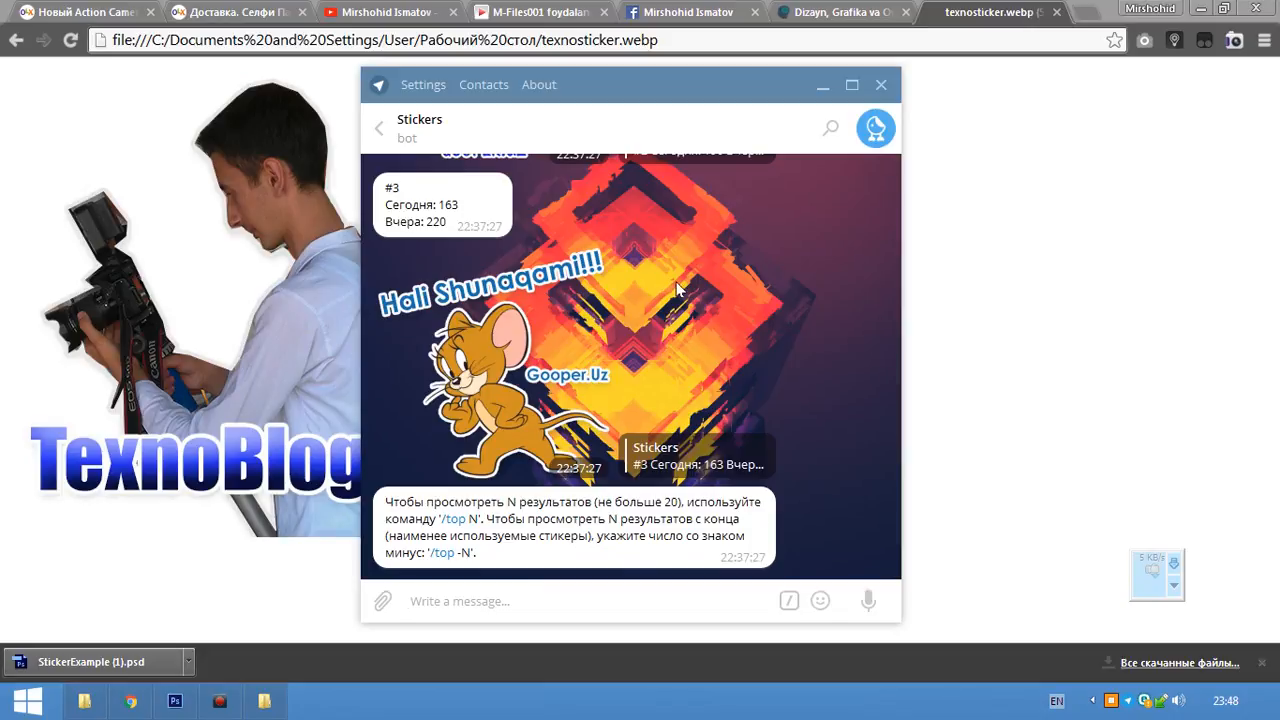
- Switch to Chrome's open Dizayn, Grafika va Ovoz blog page on texnoman.uz and look over its latest articles
left_click(850, 12)
scroll(716, 440, "down", 1)
scroll(716, 440, "down", 2)
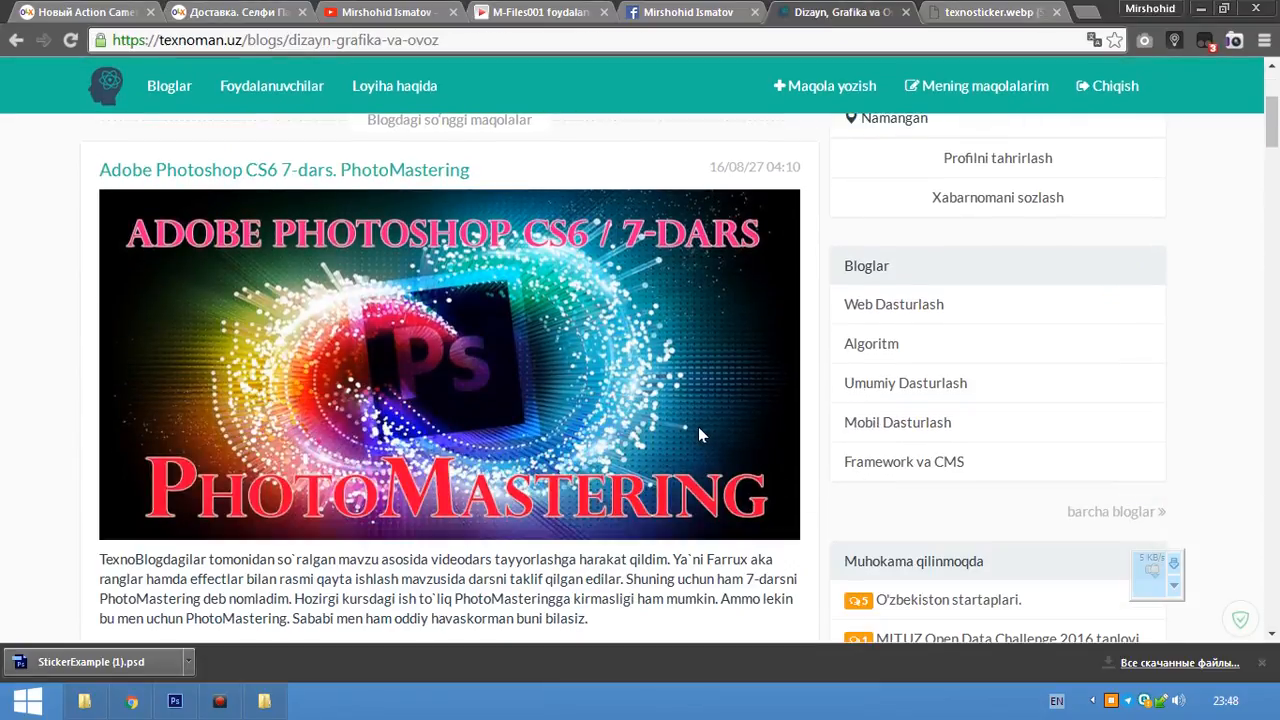